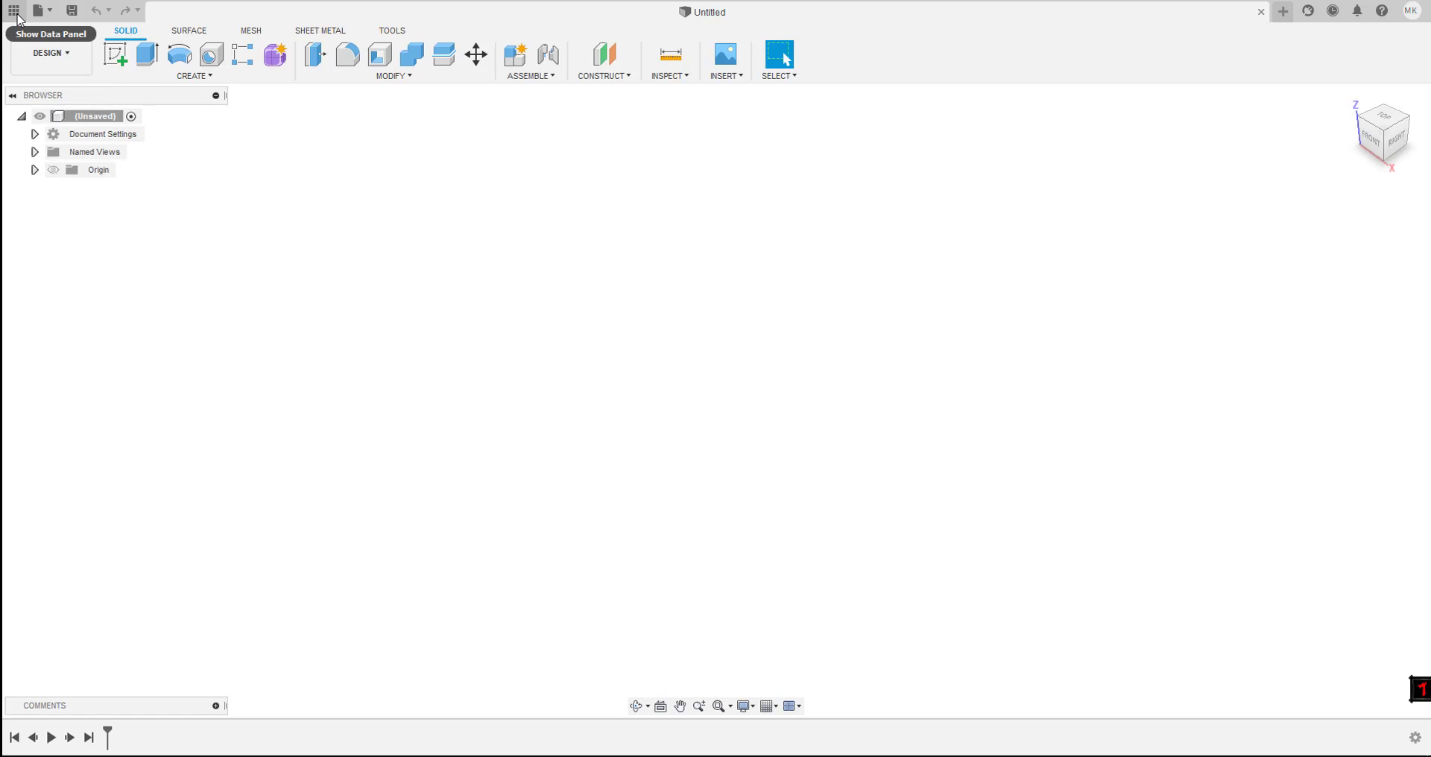
# - Show the data panel and open the CAM Samples project, scrolling through its contents
pyautogui.click(13, 10)
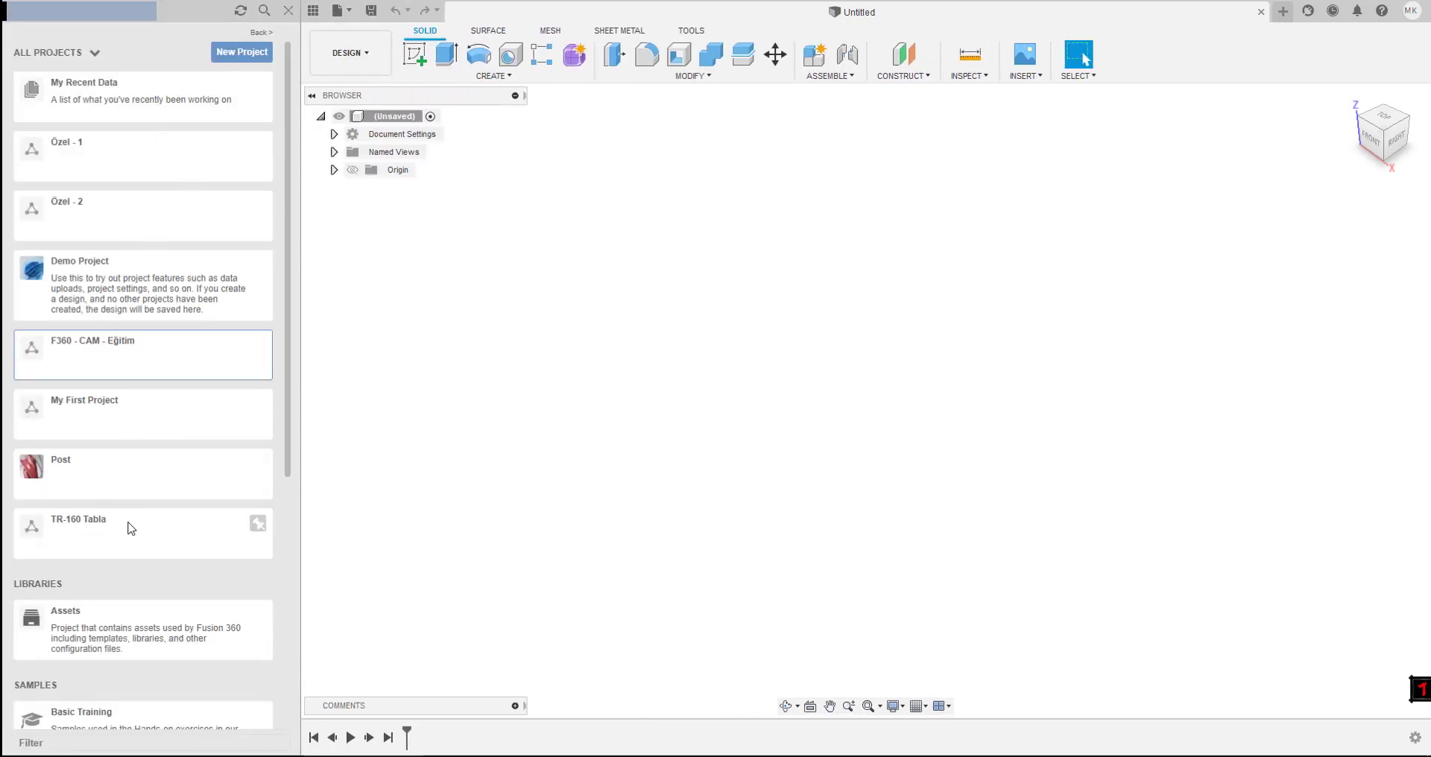
pyautogui.scroll(-4, 169, 295)
pyautogui.scroll(-1, 169, 295)
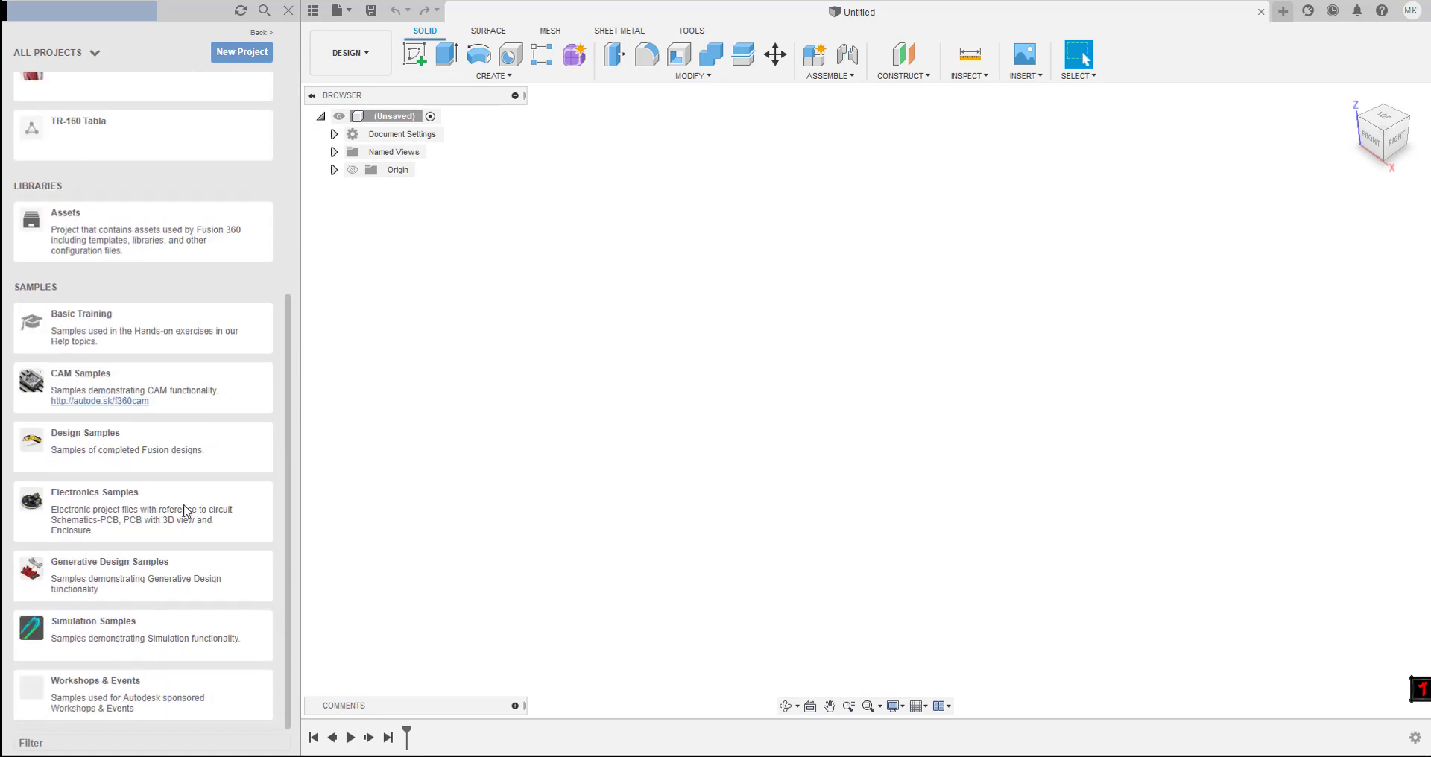
pyautogui.click(172, 384)
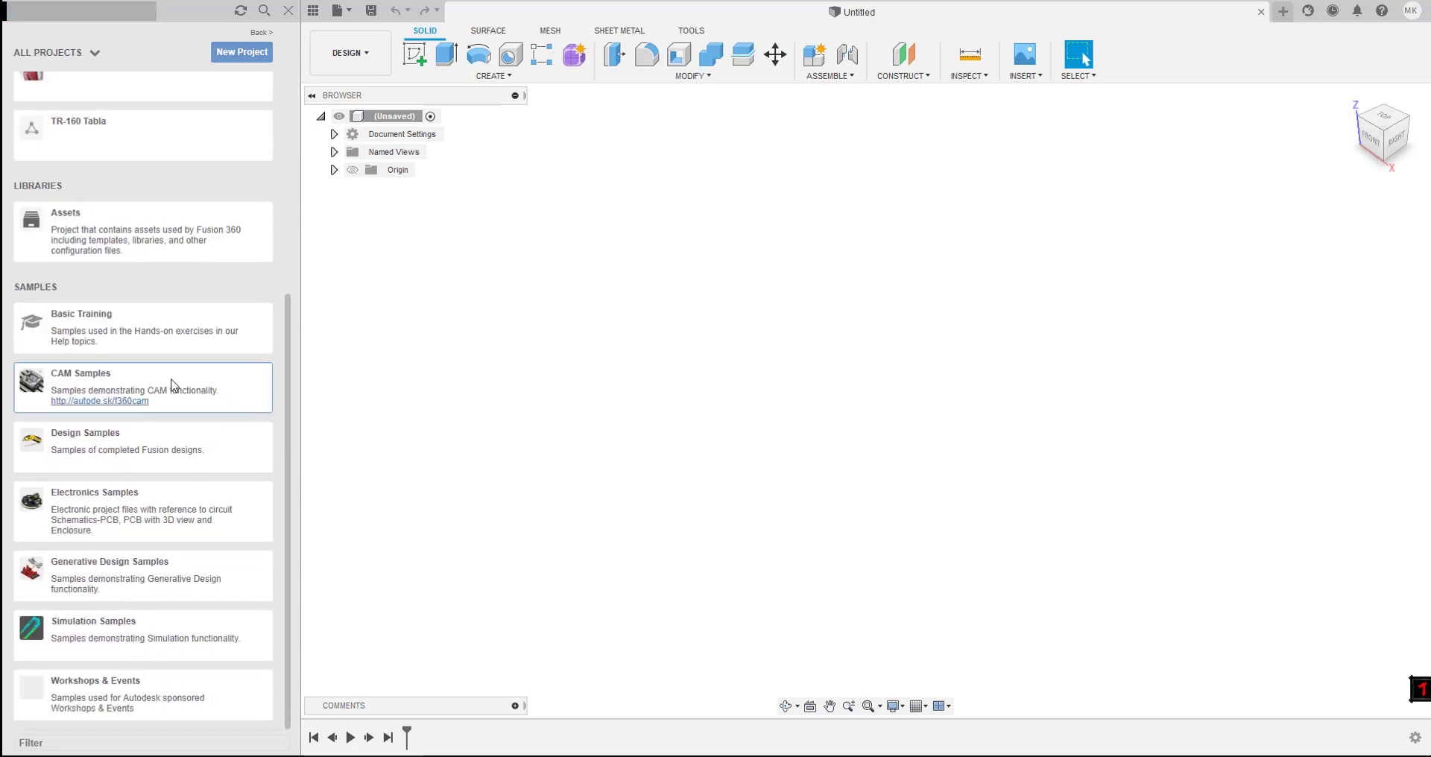
pyautogui.scroll(-4, 179, 358)
pyautogui.scroll(-4, 182, 316)
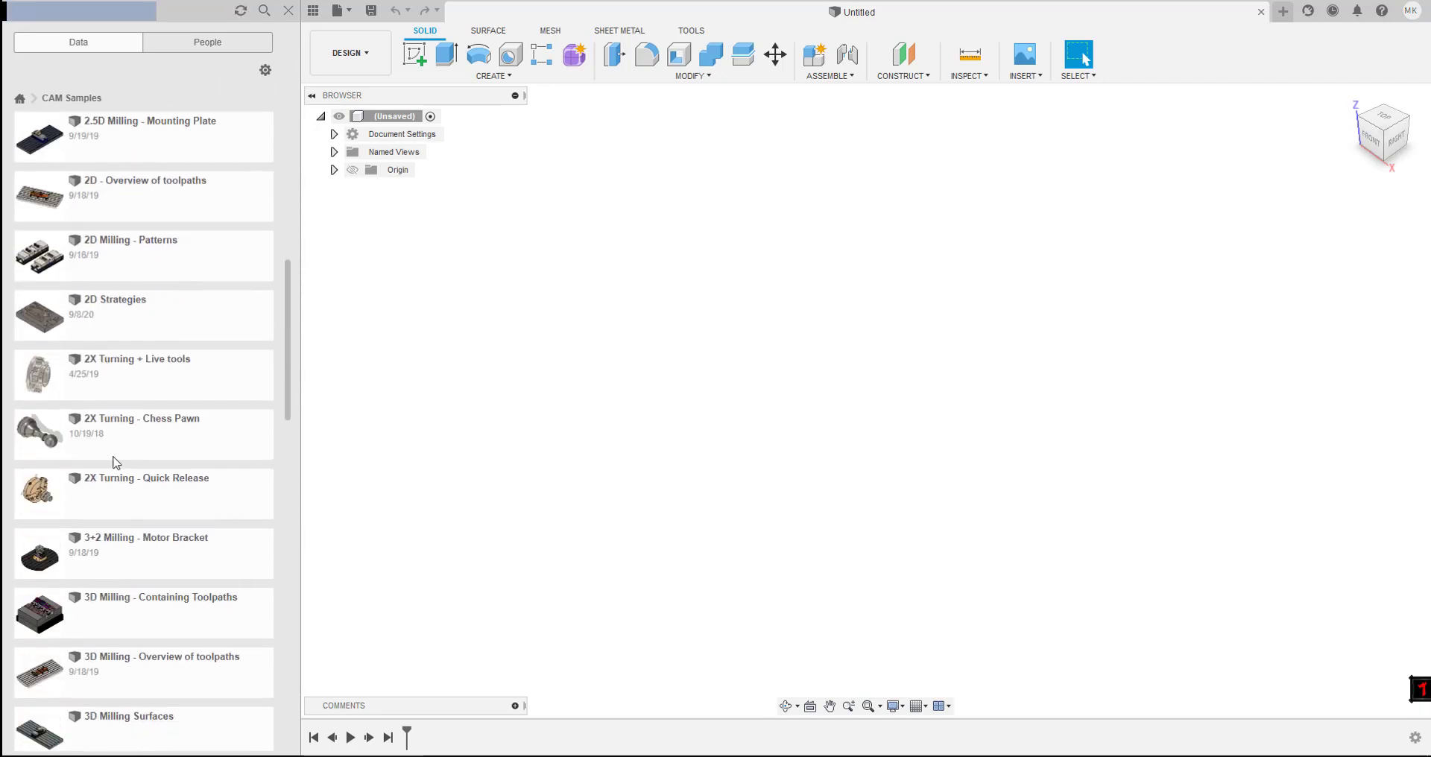
pyautogui.scroll(-3, 153, 246)
pyautogui.scroll(-2, 149, 447)
pyautogui.scroll(-4, 149, 514)
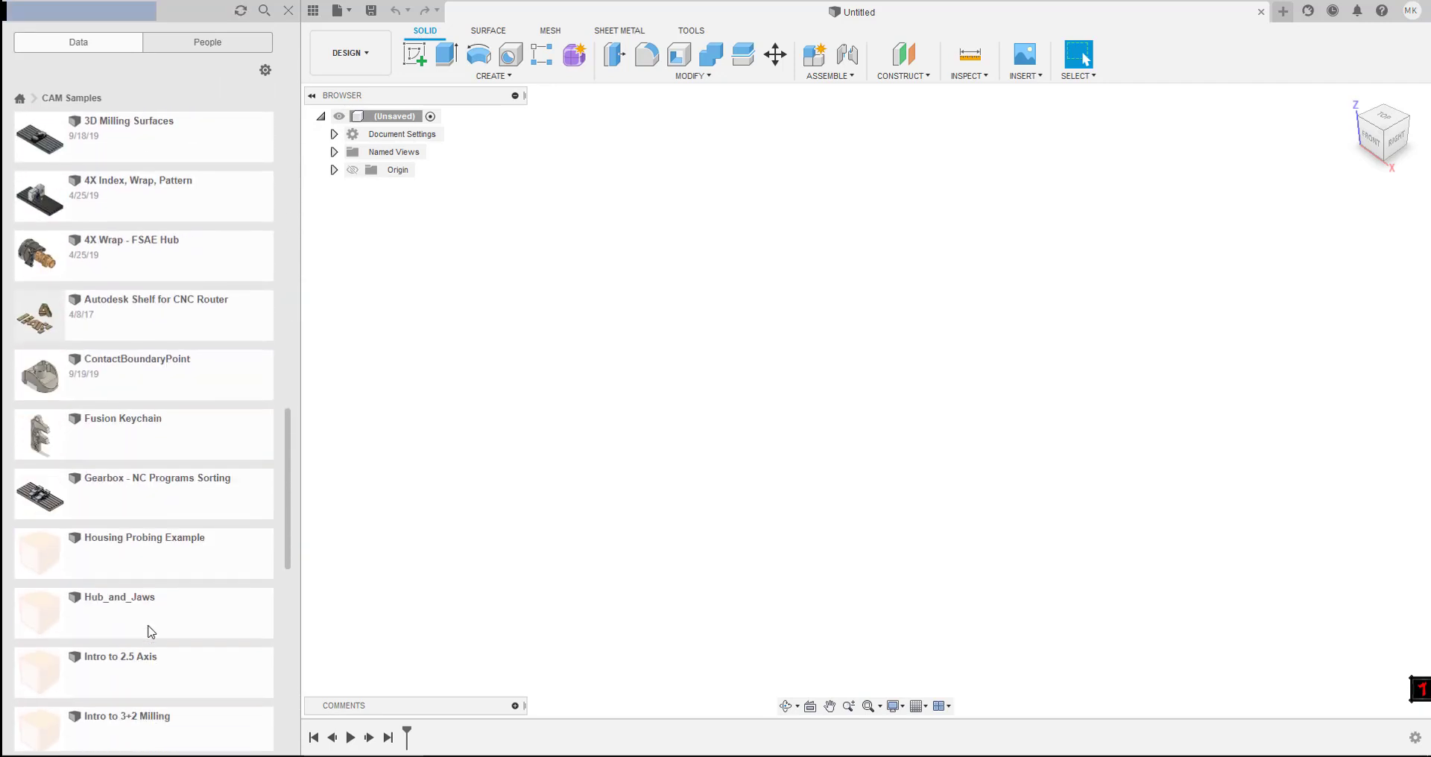
pyautogui.scroll(-4, 146, 629)
pyautogui.scroll(-4, 176, 543)
pyautogui.scroll(-2, 159, 571)
pyautogui.scroll(-1, 154, 625)
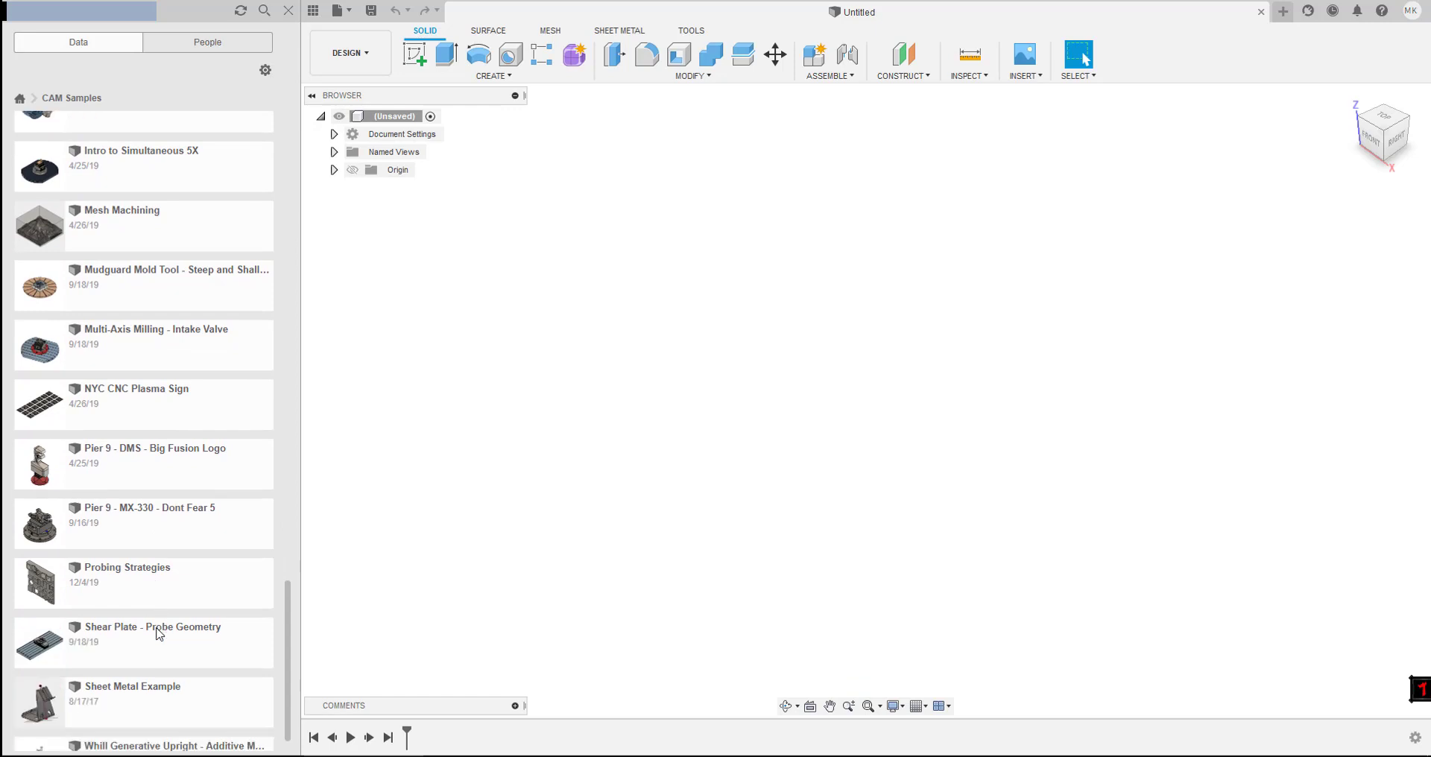
pyautogui.scroll(10, 150, 619)
pyautogui.scroll(10, 146, 589)
pyautogui.scroll(3, 144, 575)
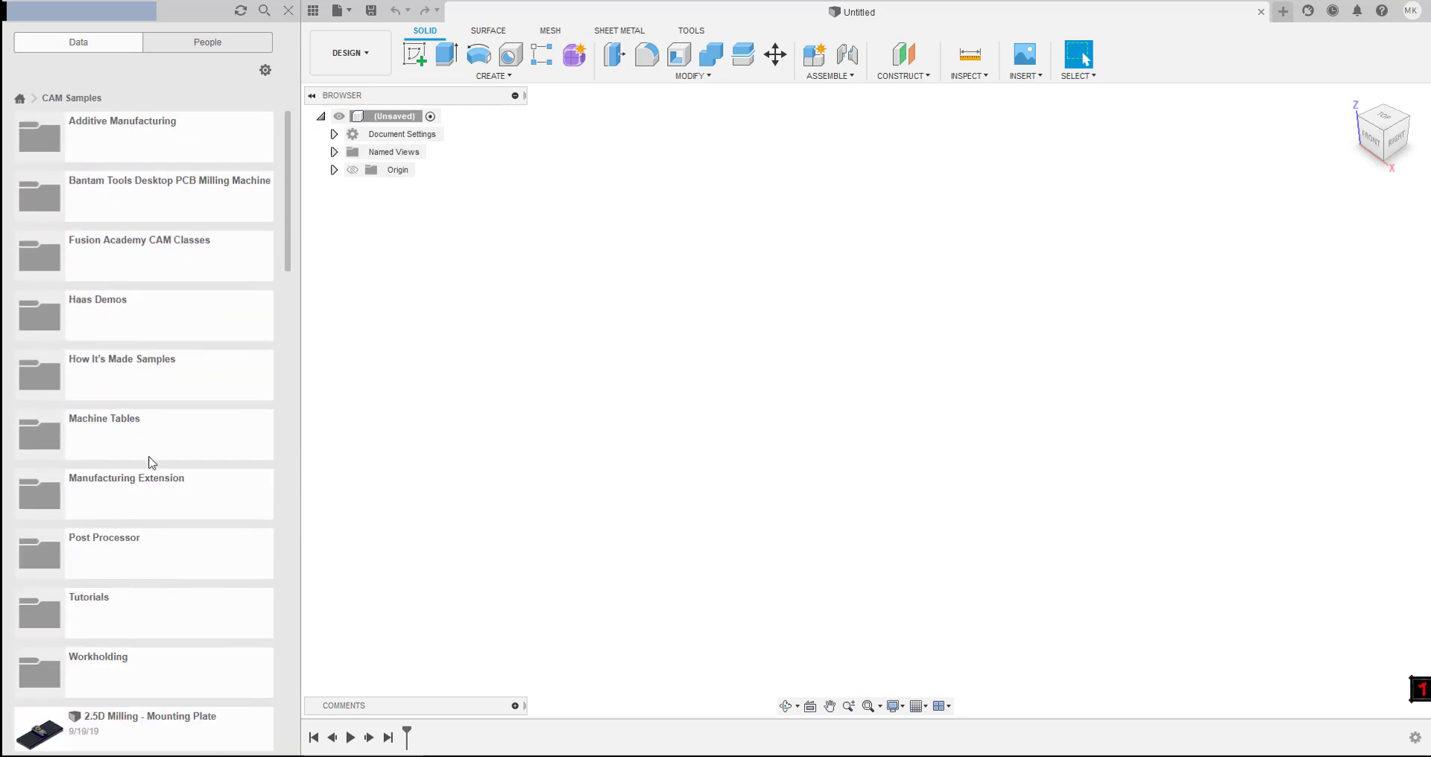
# - Browse the Tutorials folder, then the Additive Manufacturing folder in CAM Samples
pyautogui.click(117, 600)
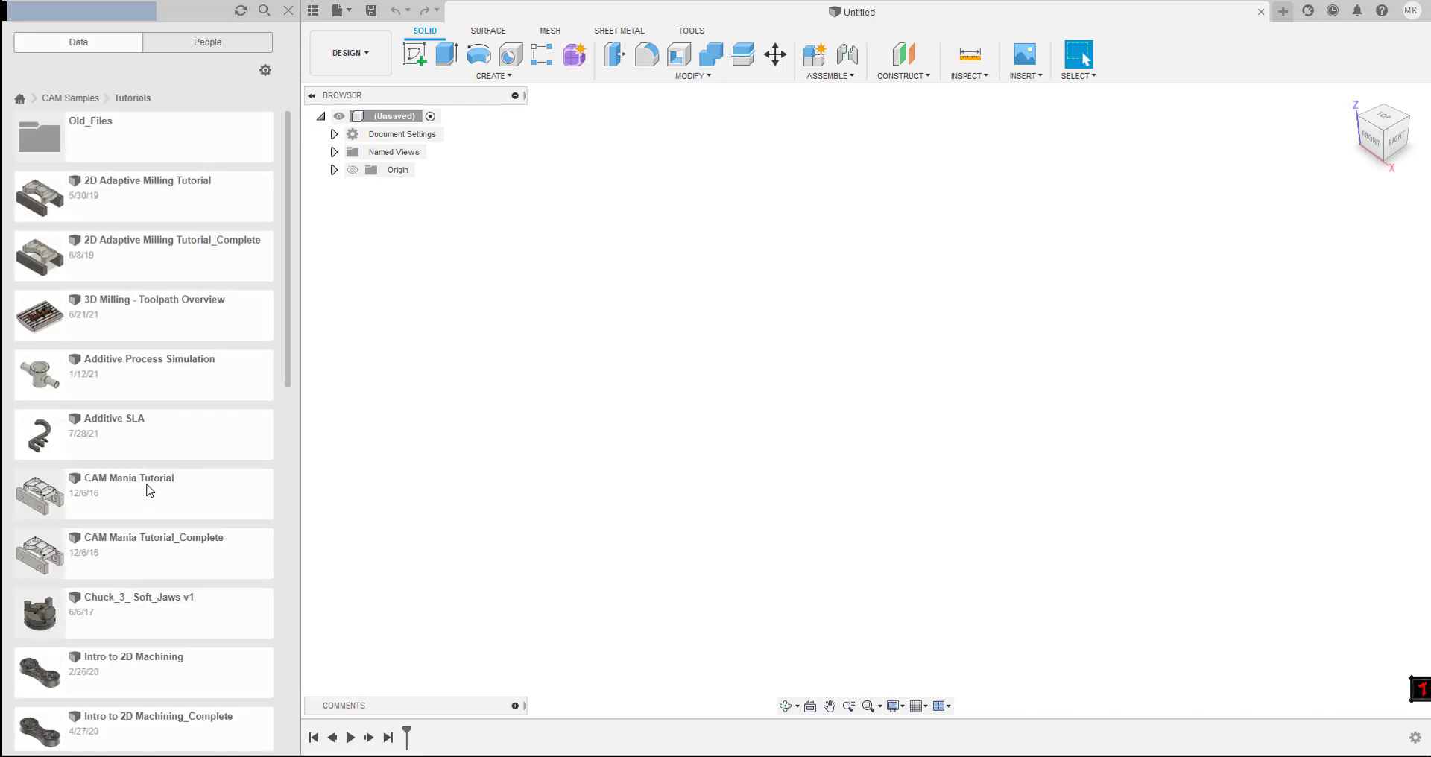
pyautogui.scroll(-4, 146, 507)
pyautogui.scroll(-3, 146, 517)
pyautogui.scroll(-6, 140, 530)
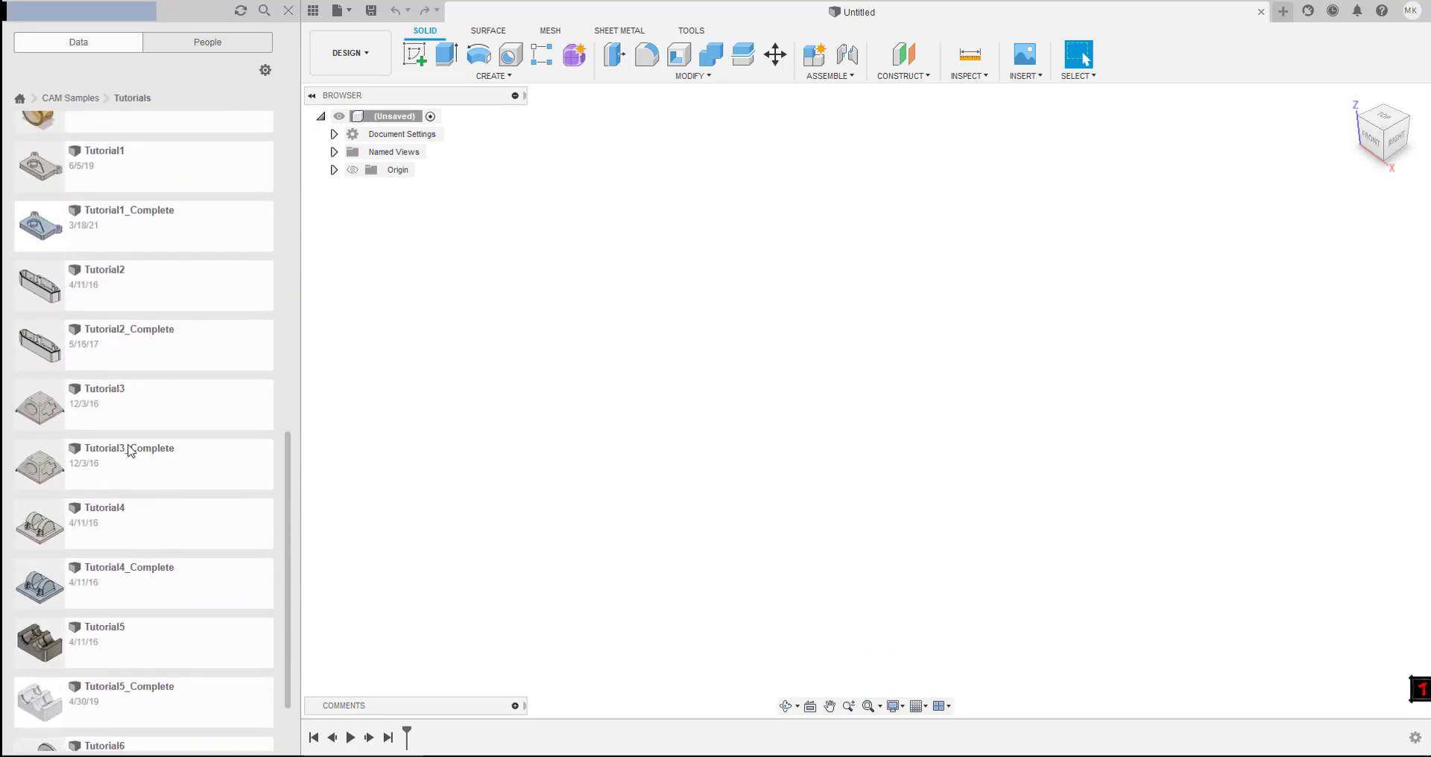
pyautogui.scroll(8, 123, 534)
pyautogui.scroll(5, 125, 542)
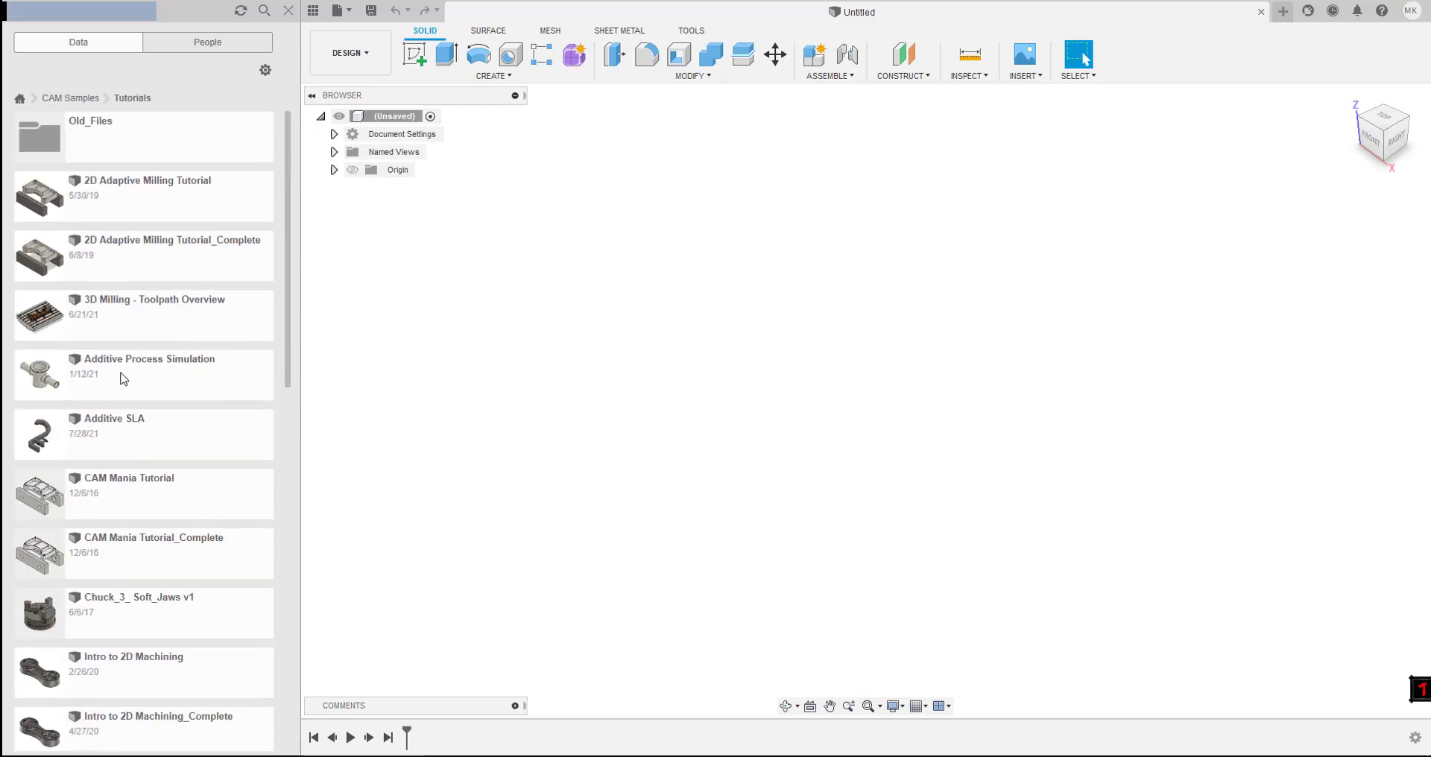
pyautogui.click(71, 97)
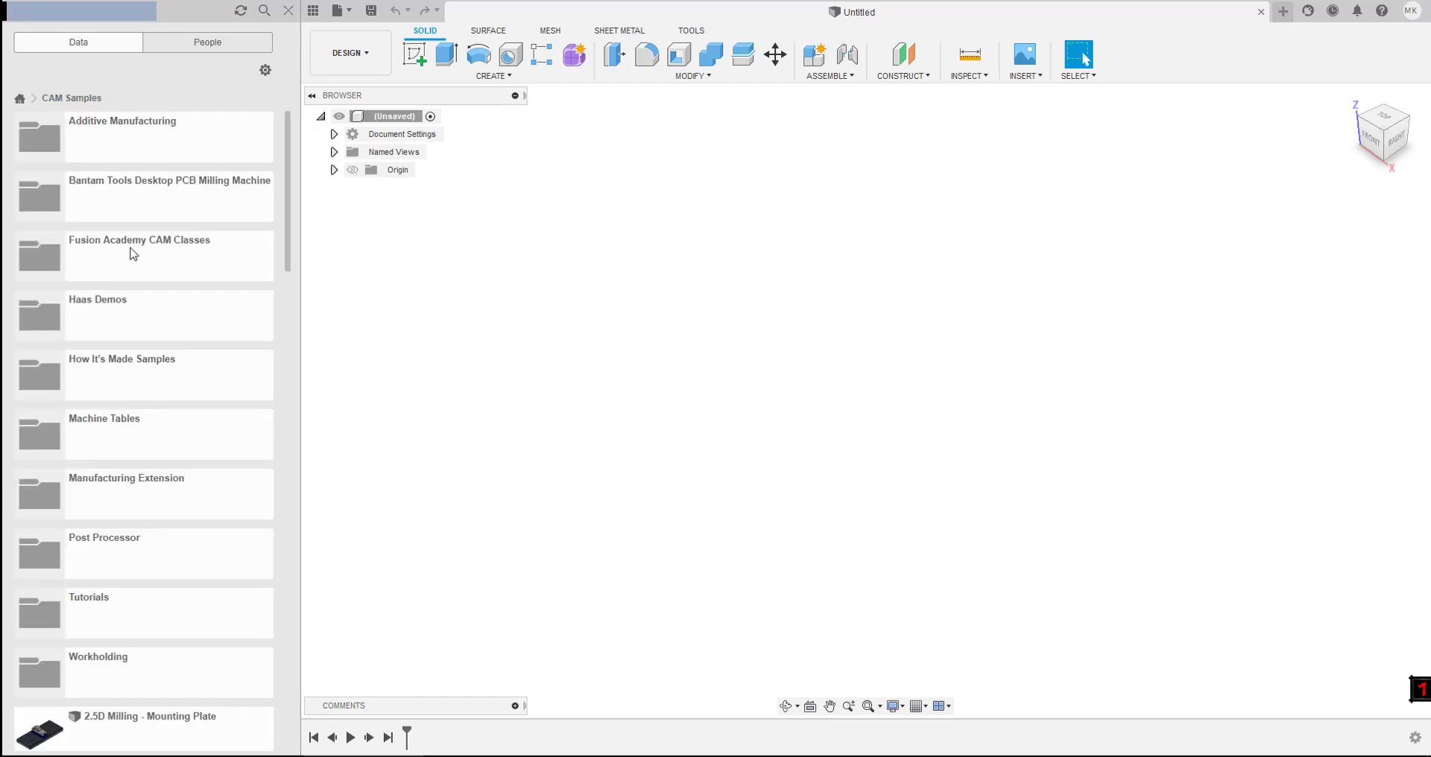
pyautogui.click(106, 144)
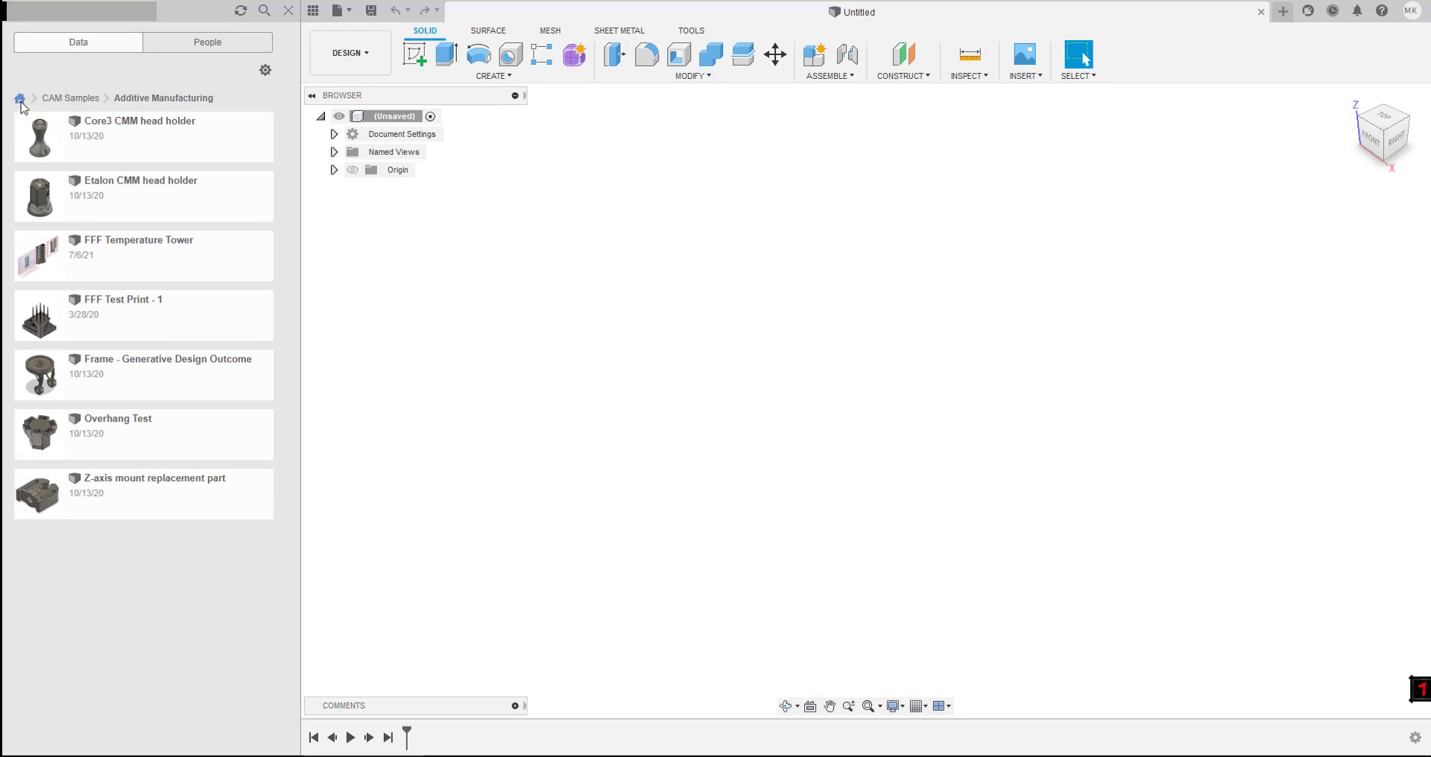
# - Return to the All Projects list and select the Basic Training sample project
pyautogui.click(19, 99)
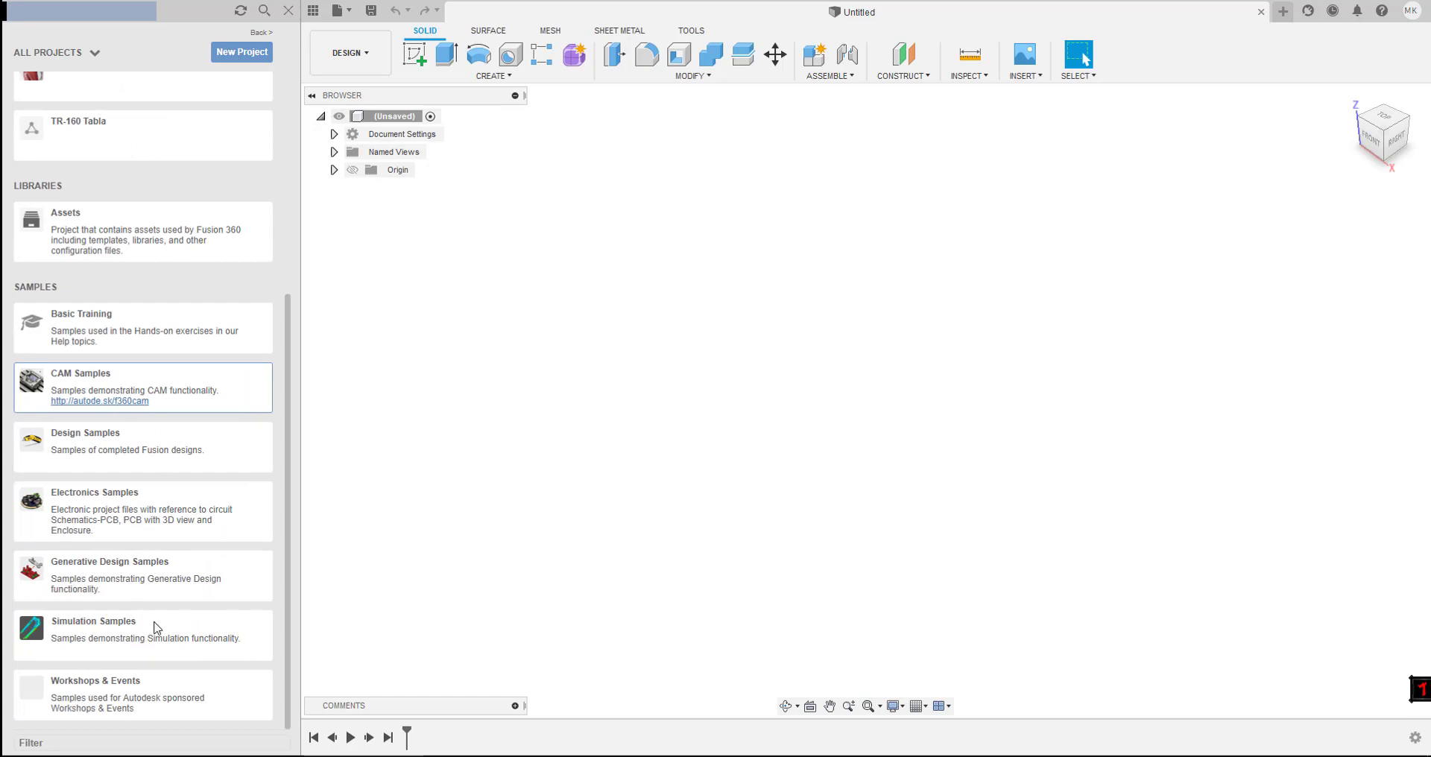
pyautogui.click(156, 330)
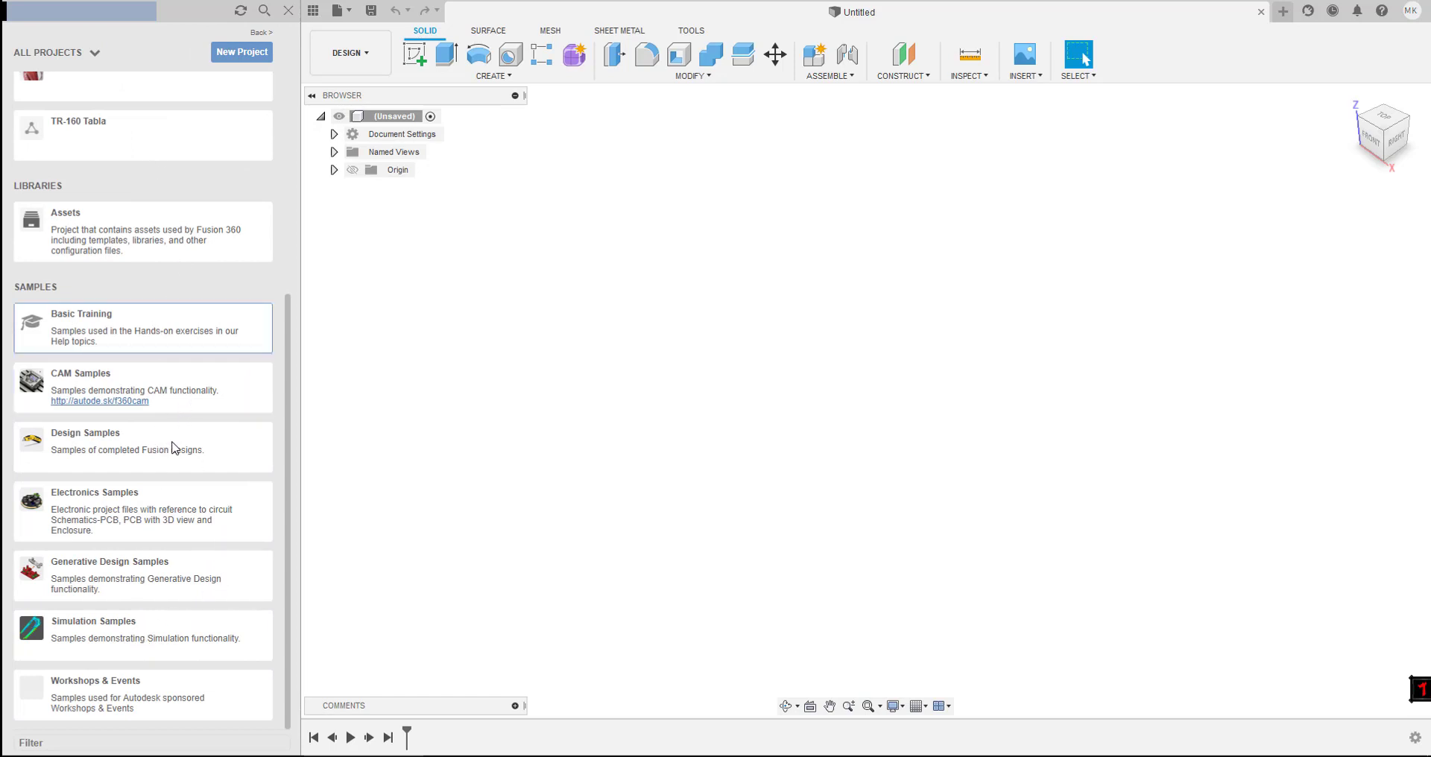
pyautogui.scroll(4, 172, 448)
pyautogui.scroll(2, 172, 448)
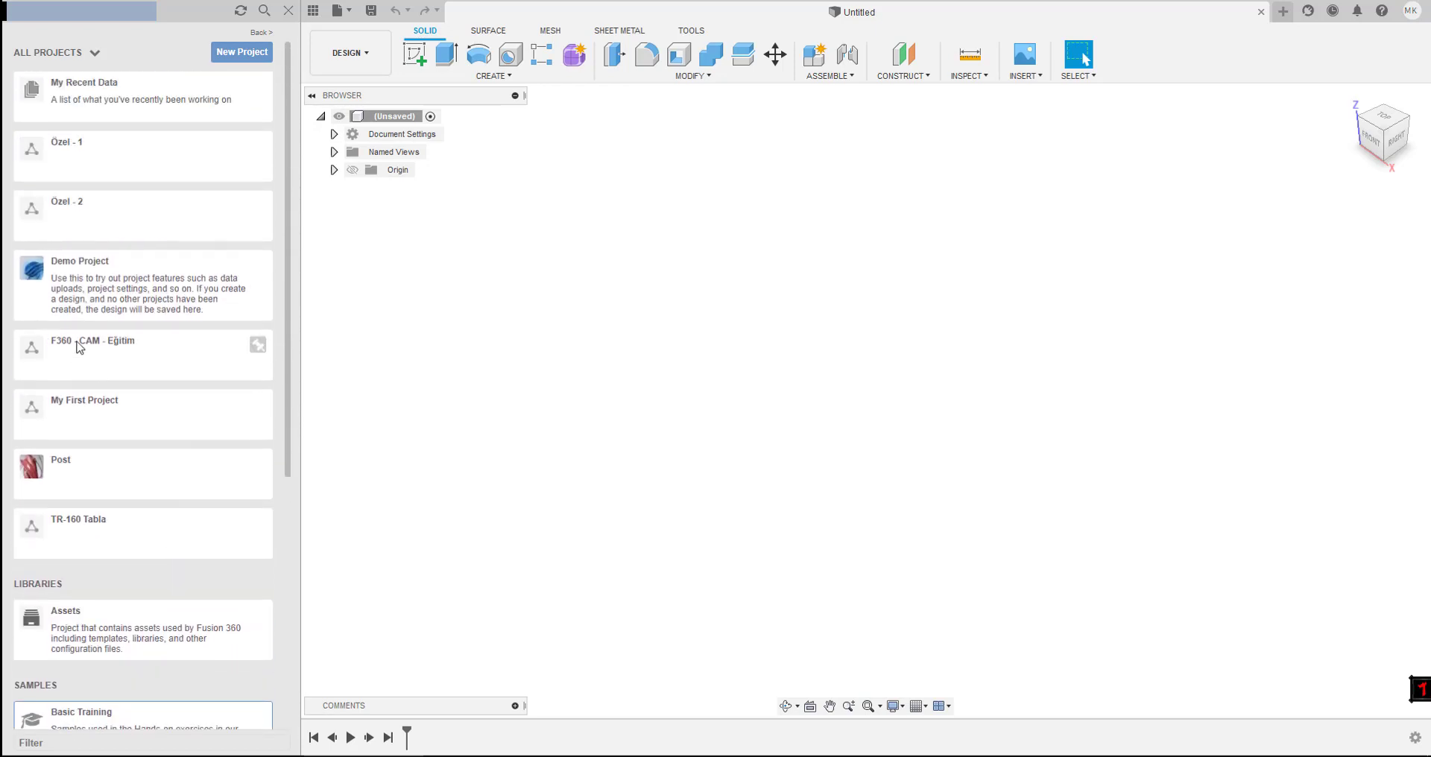
# - Create a project named 'cam ders örnekler' and open its empty project card
pyautogui.click(246, 56)
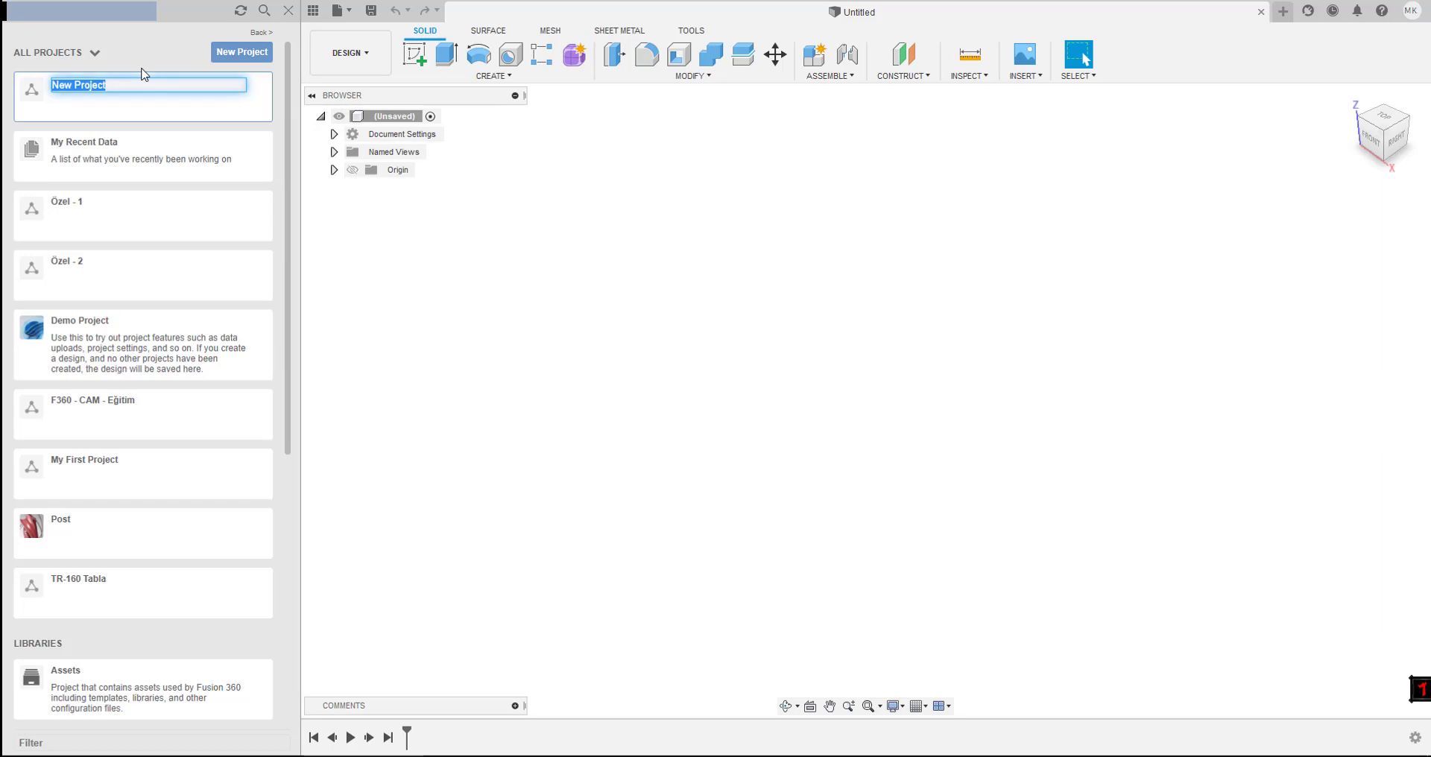
pyautogui.write('cam ders örnekler')
pyautogui.press('Return')
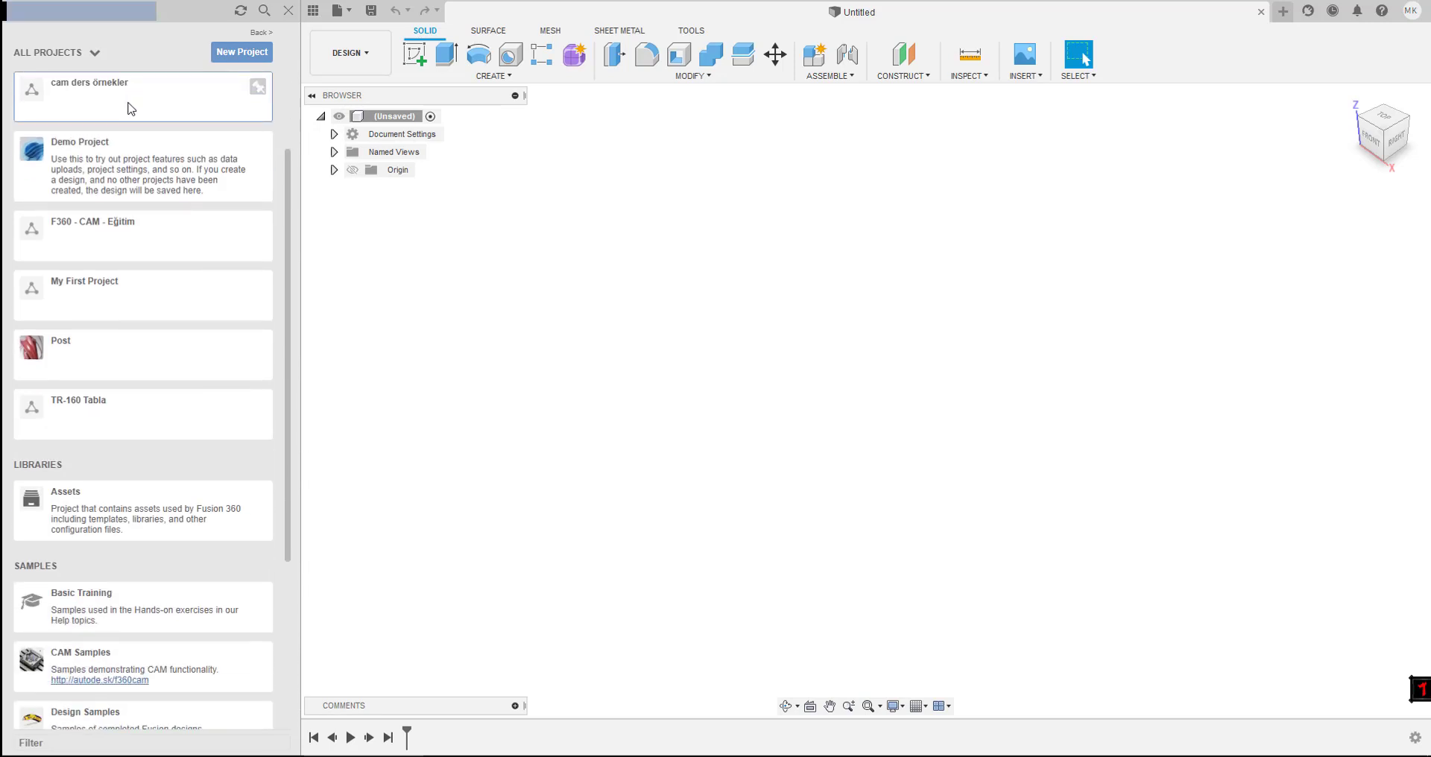
pyautogui.click(129, 110)
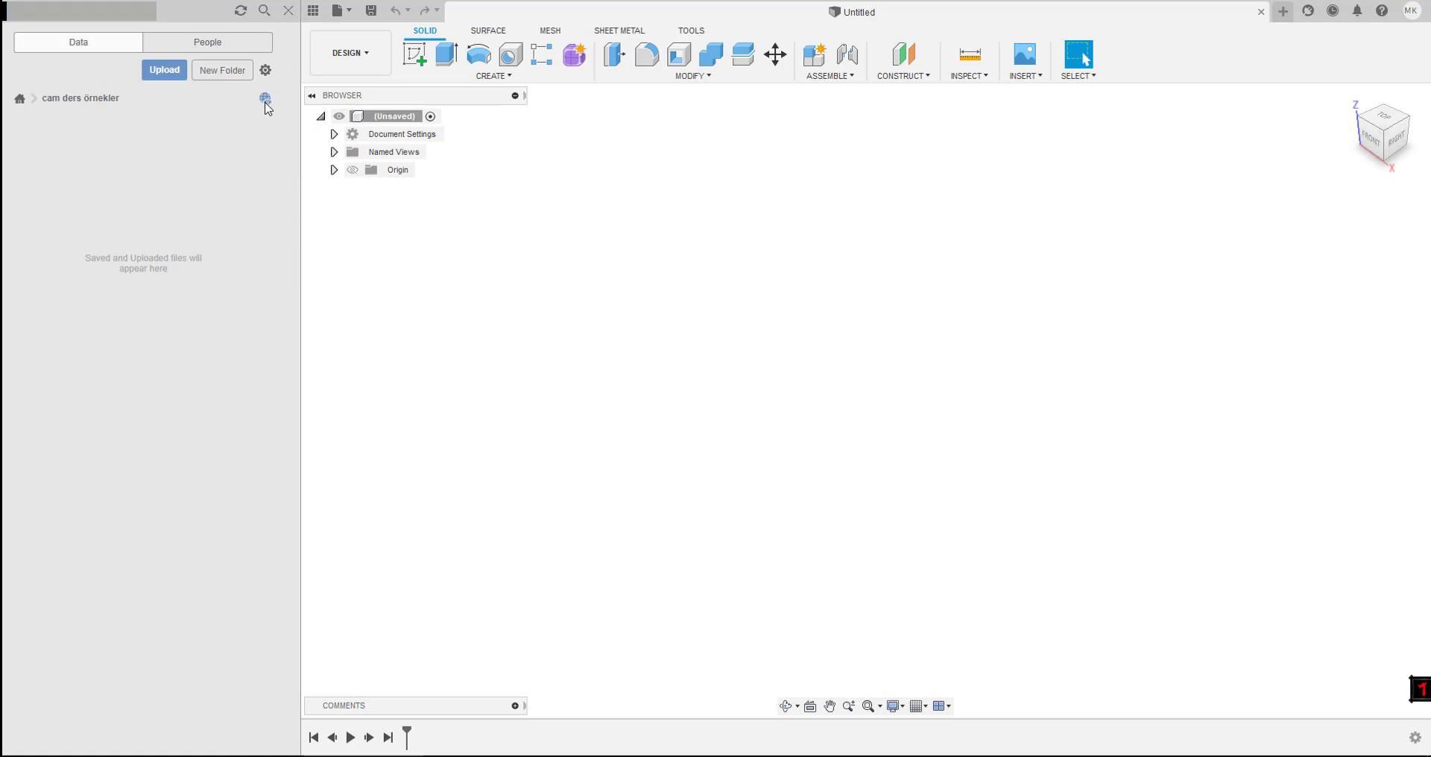
# - Start an upload and pick CAM_2, CAM_13_3, CAM_16 and CAM_17_2 .prt files
pyautogui.click(164, 70)
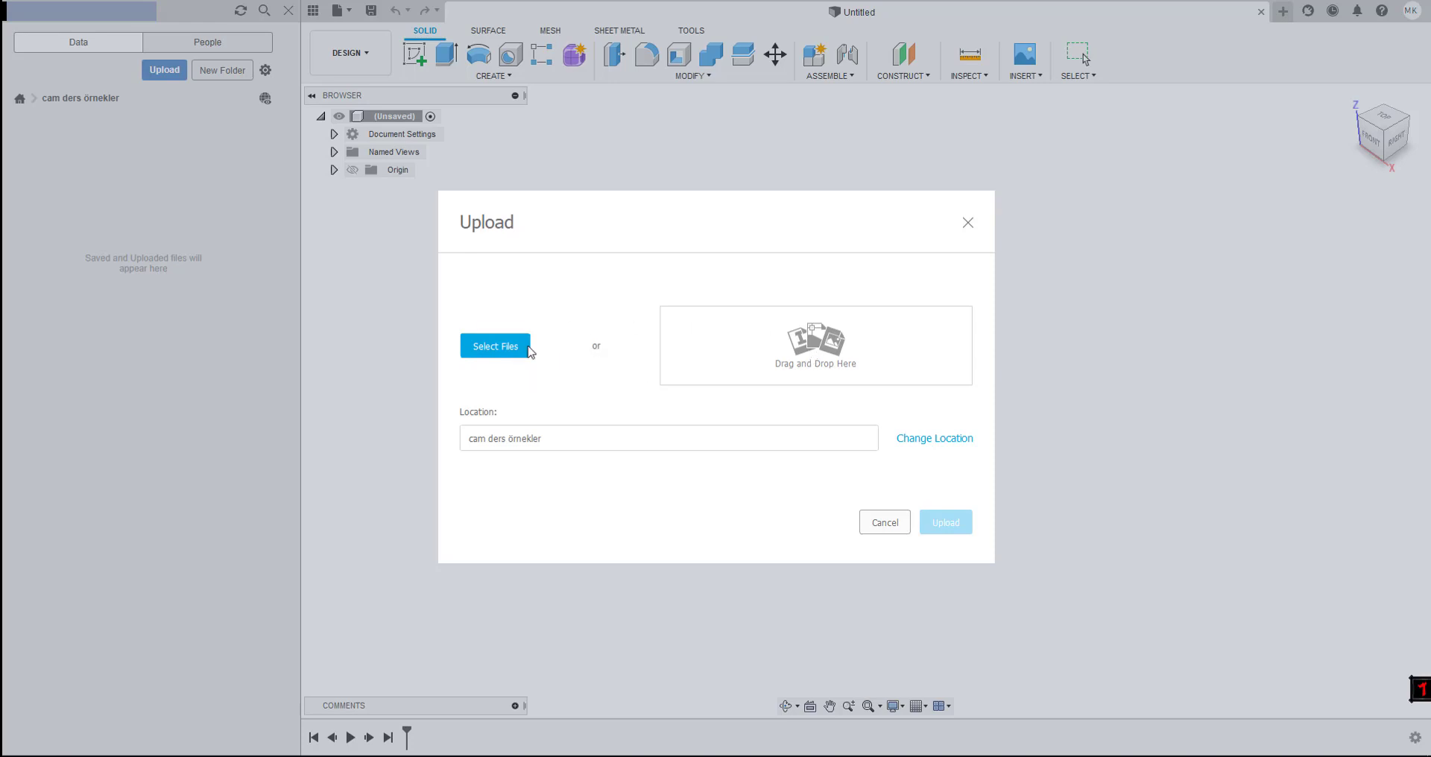
pyautogui.click(517, 355)
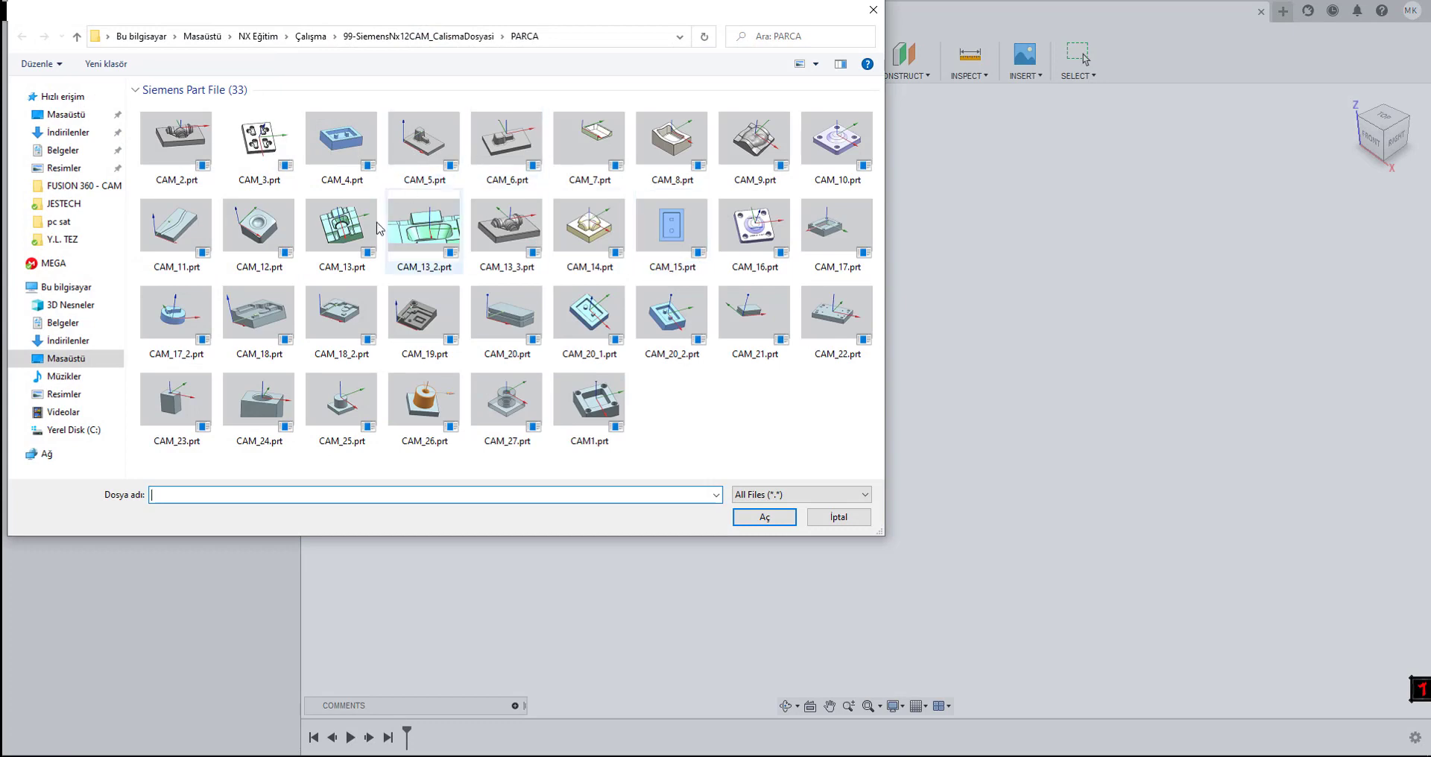
pyautogui.click(171, 160)
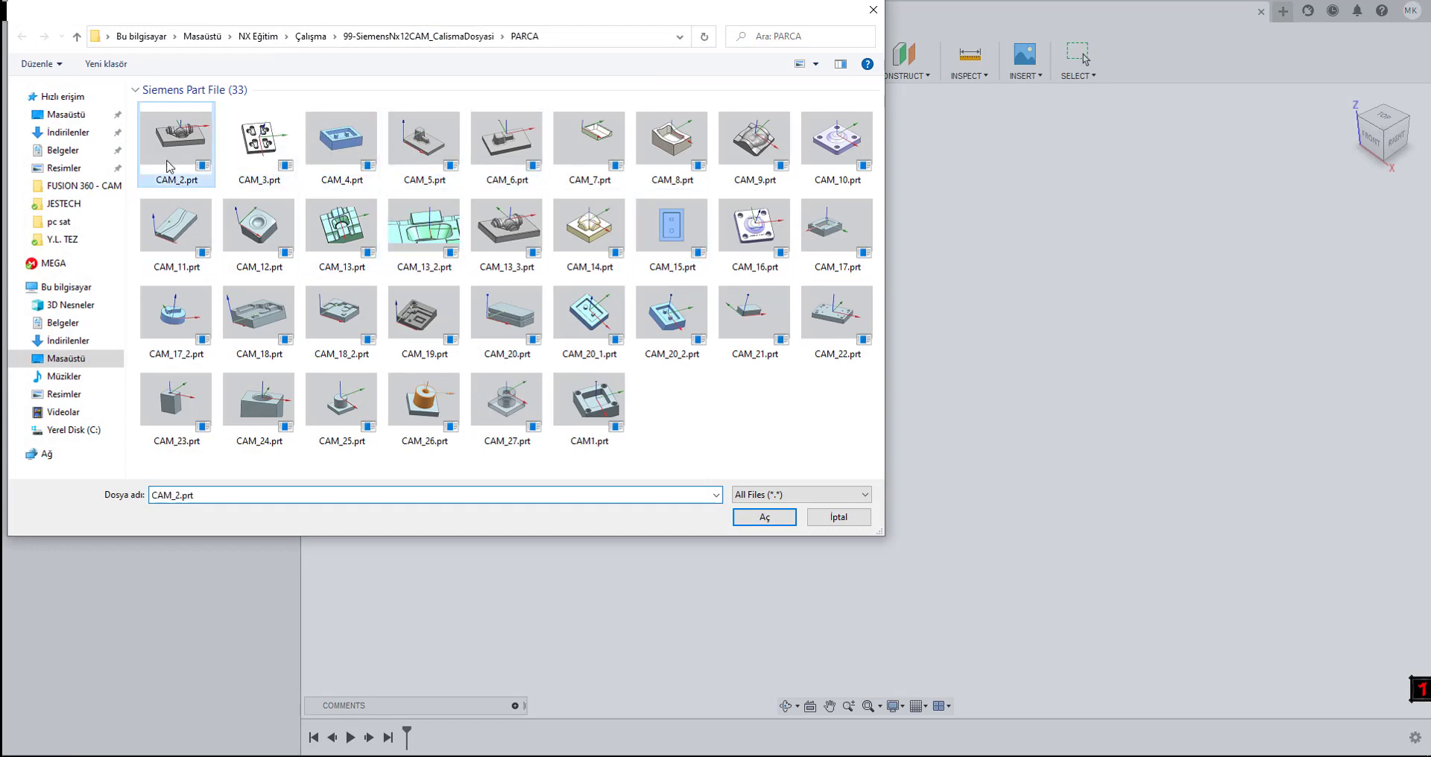
pyautogui.keyDown('ctrl'); pyautogui.click(507, 227); pyautogui.keyUp('ctrl')
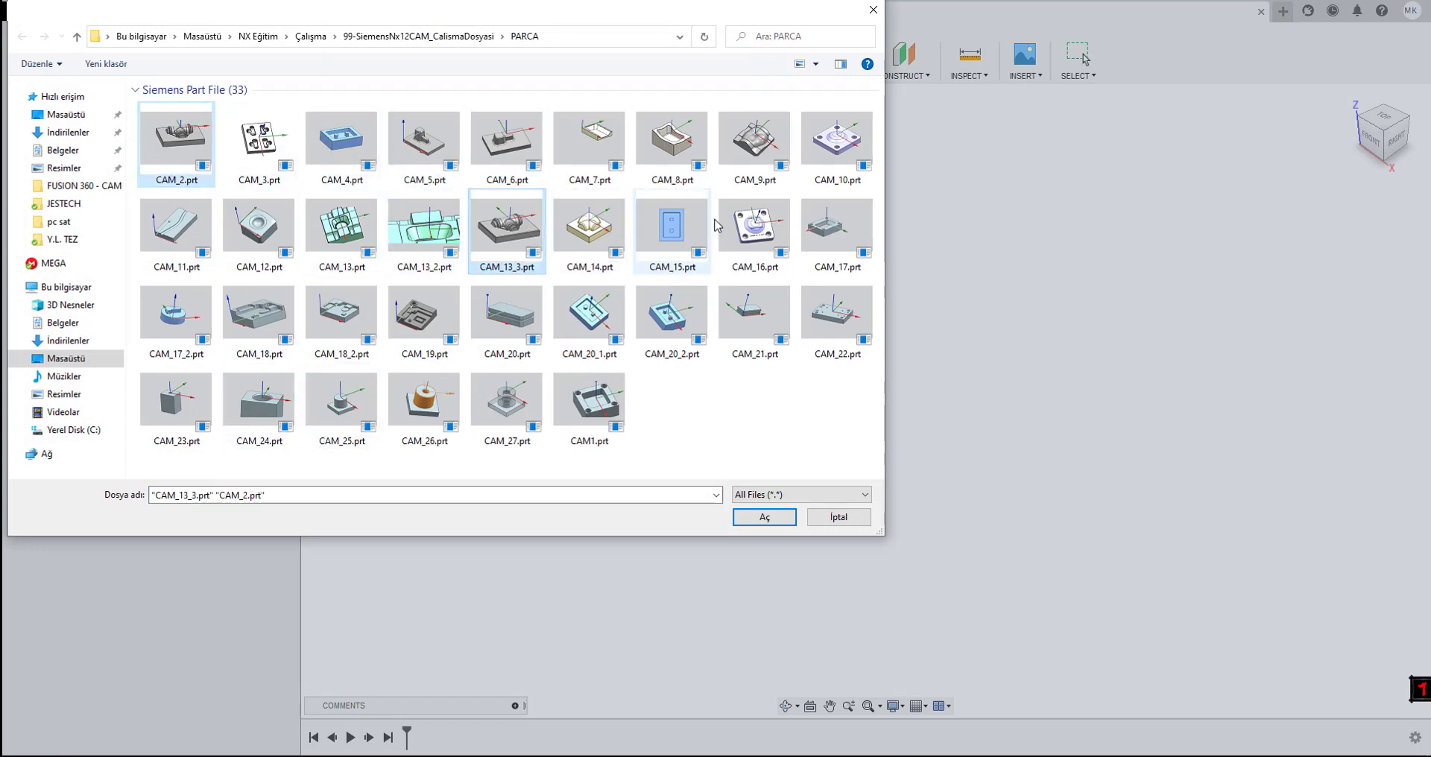
pyautogui.keyDown('ctrl'); pyautogui.click(755, 227); pyautogui.keyUp('ctrl')
pyautogui.keyDown('ctrl'); pyautogui.click(211, 310); pyautogui.keyUp('ctrl')
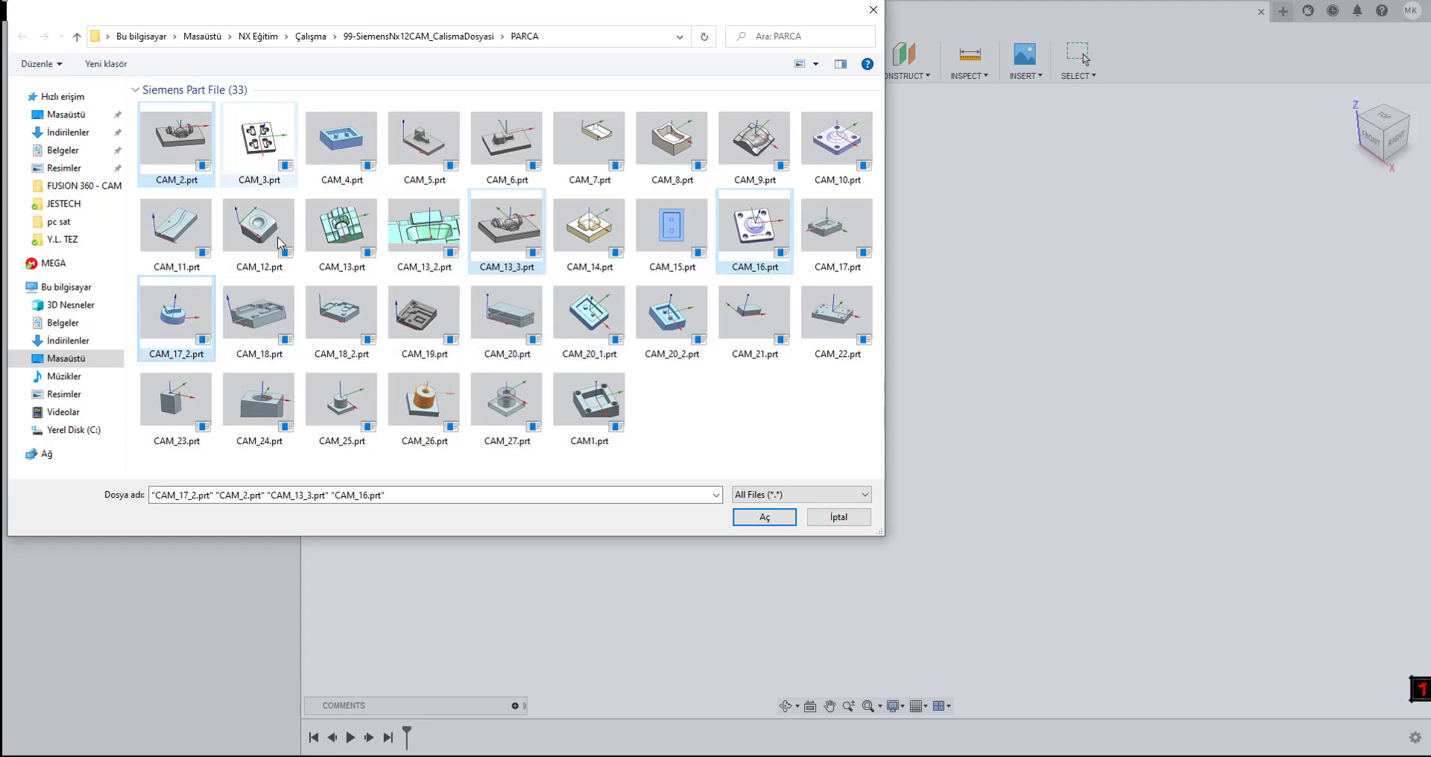
pyautogui.click(765, 517)
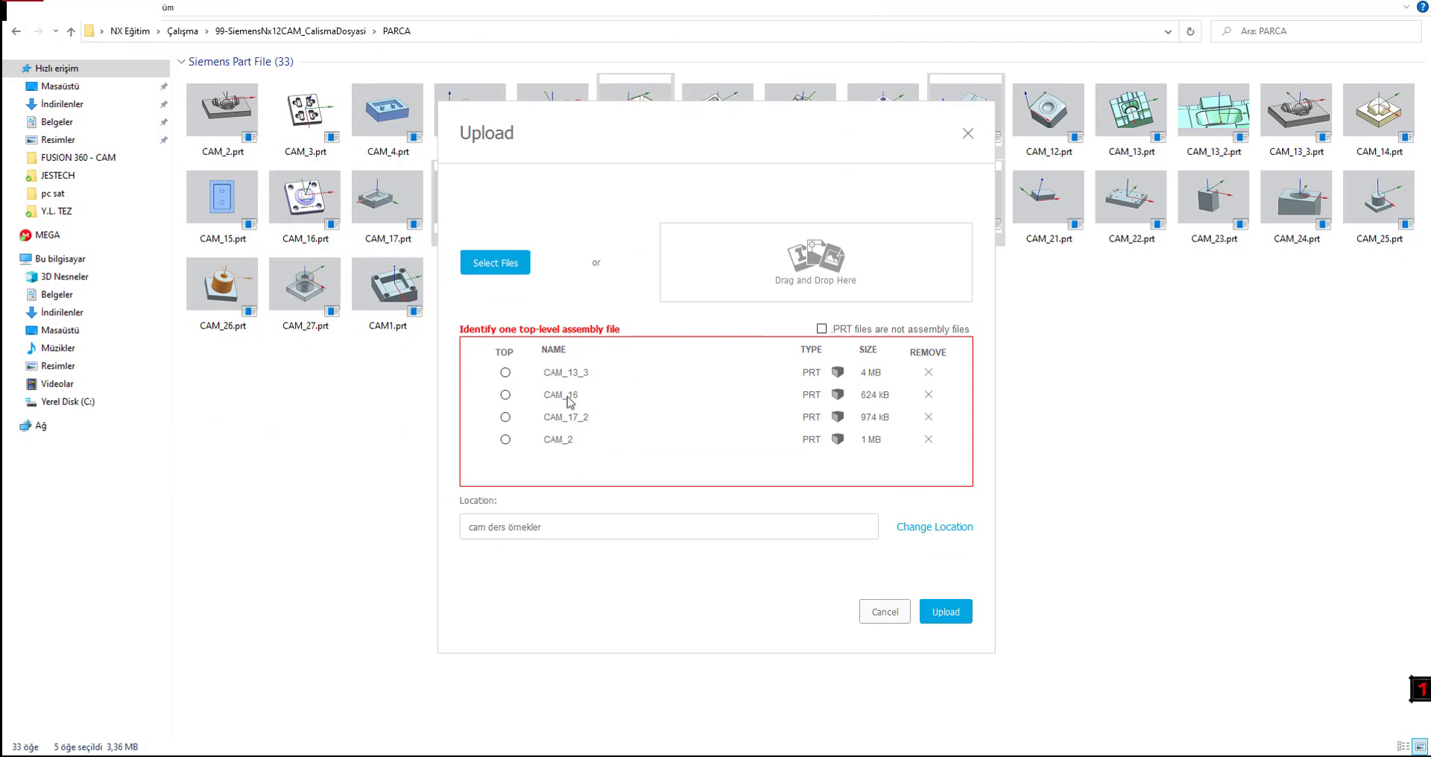
# - Remove all four files from the upload list, leaving it empty
pyautogui.click(928, 373)
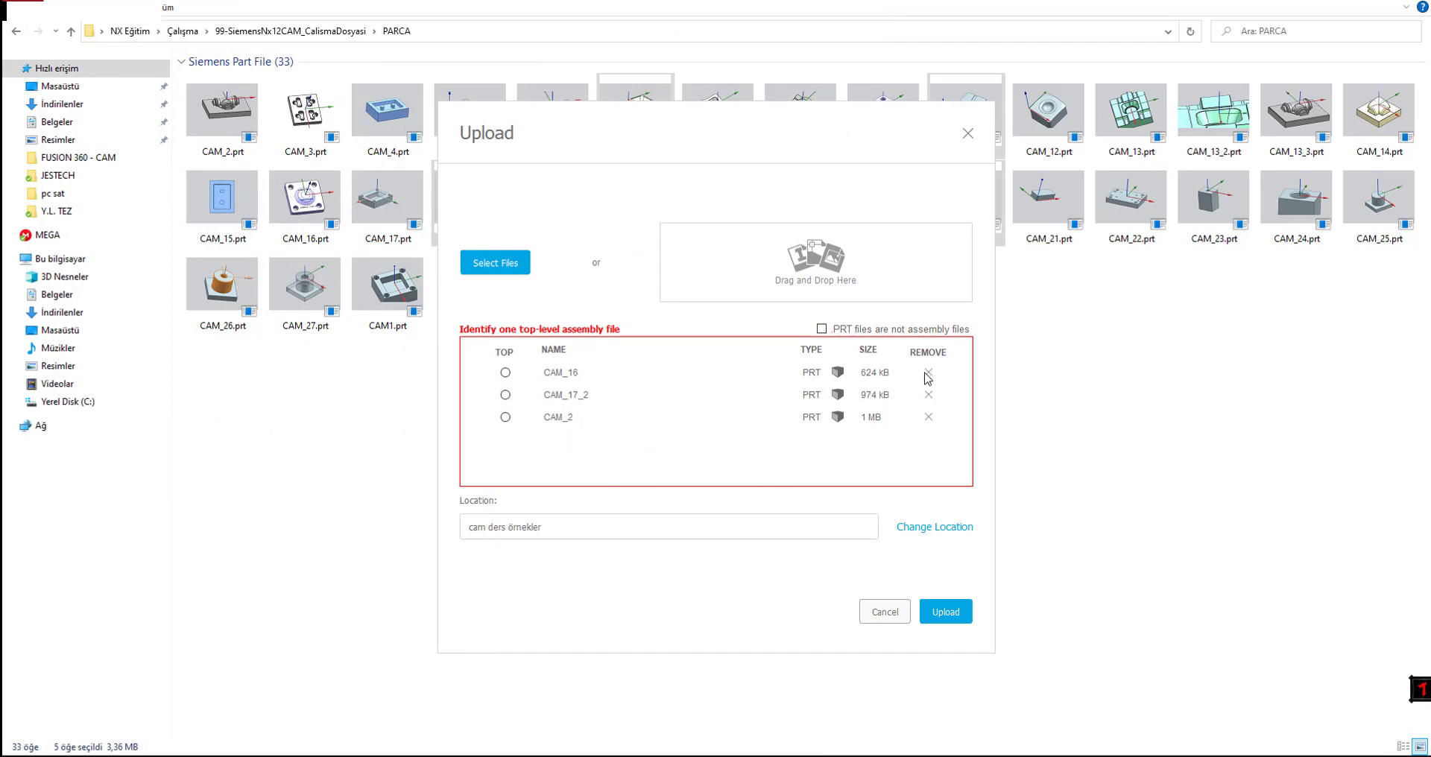
pyautogui.click(928, 373)
pyautogui.click(927, 372)
pyautogui.click(931, 365)
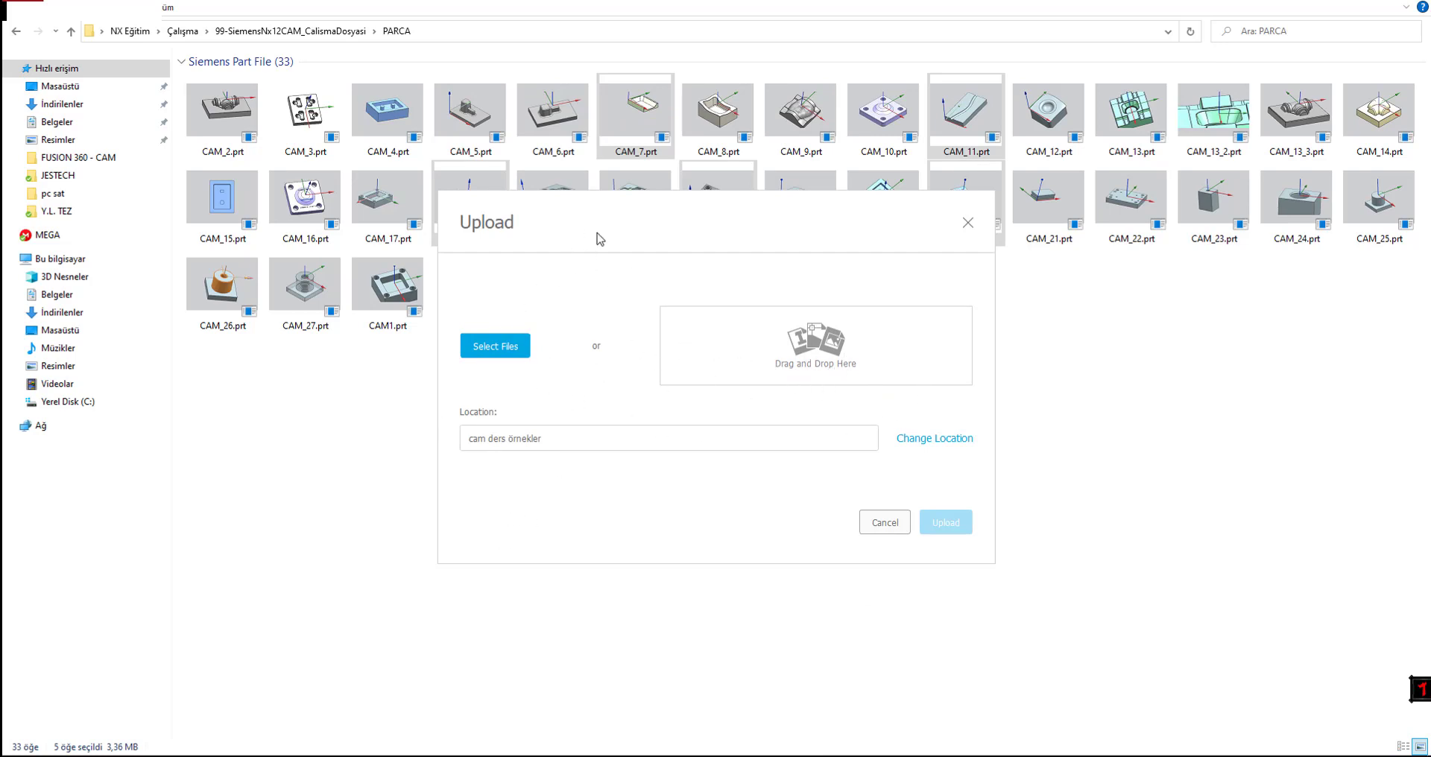
# - Select CAM_19, CAM_3, CAM_17, CAM_26, CAM_11 and CAM_12 in File Explorer and drop them into the Upload dialog
pyautogui.moveTo(594, 236); pyautogui.dragTo(715, 329)
pyautogui.click(652, 277)
pyautogui.click(726, 208)
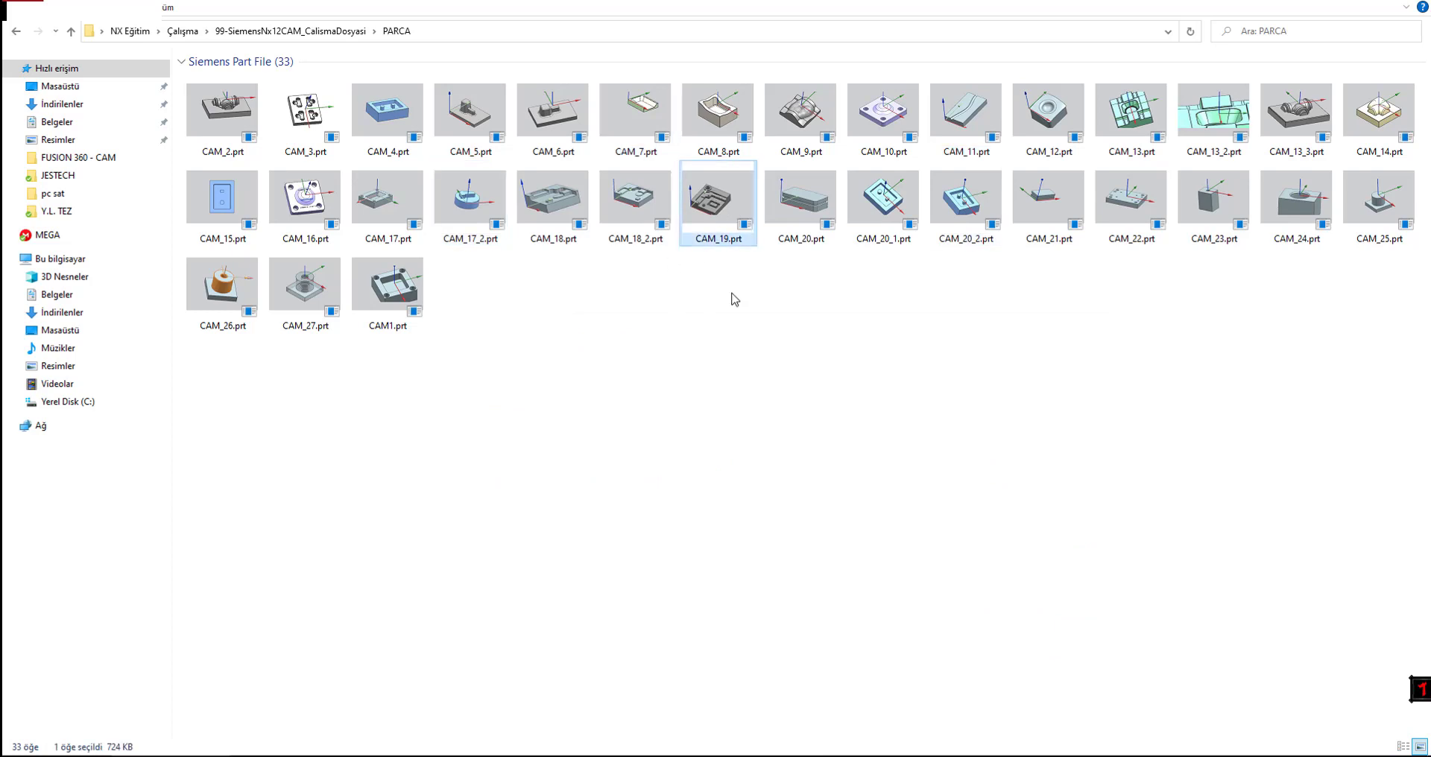
pyautogui.keyDown('ctrl'); pyautogui.click(304, 119); pyautogui.keyUp('ctrl')
pyautogui.keyDown('ctrl'); pyautogui.click(212, 317); pyautogui.keyUp('ctrl')
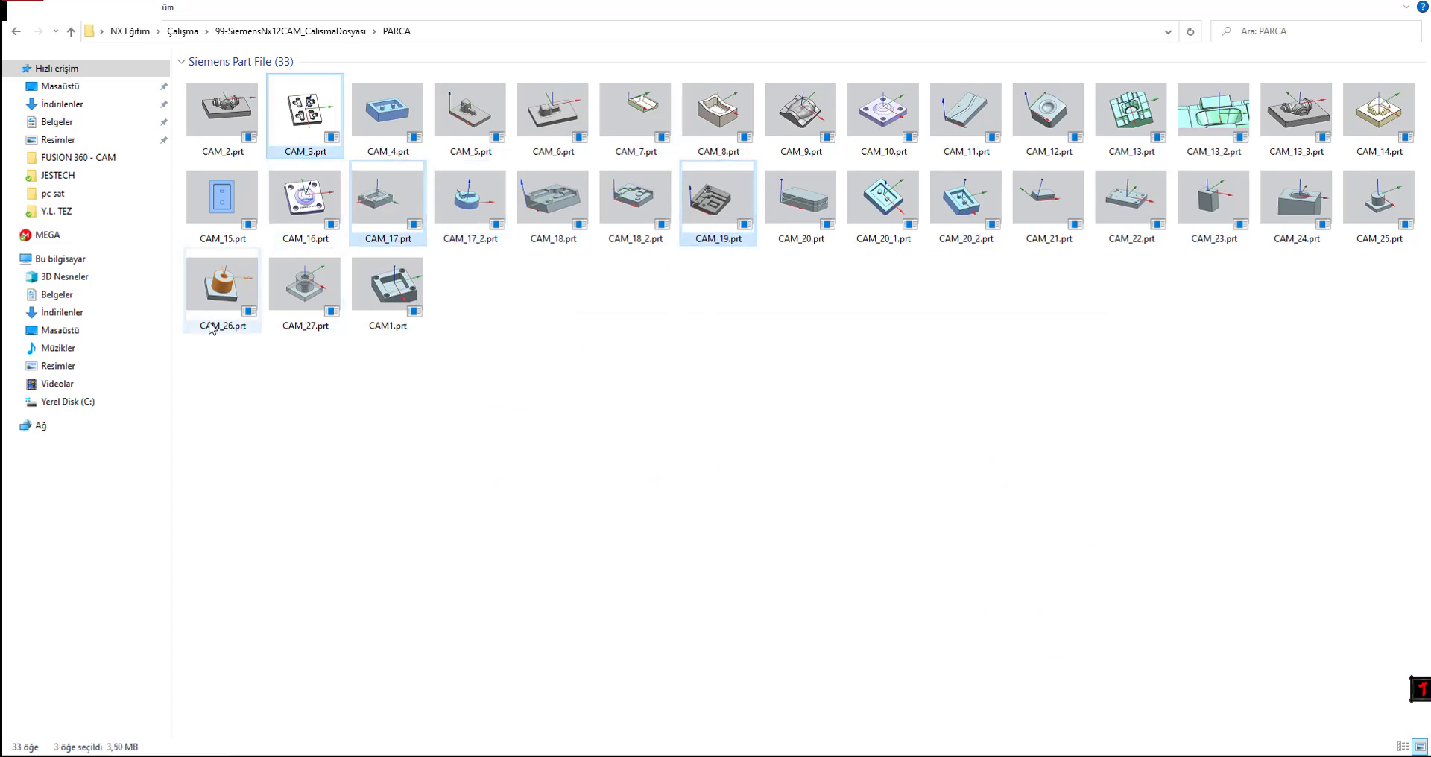
pyautogui.keyDown('ctrl'); pyautogui.click(1041, 135); pyautogui.keyUp('ctrl')
pyautogui.keyDown('ctrl'); pyautogui.click(962, 123); pyautogui.keyUp('ctrl')
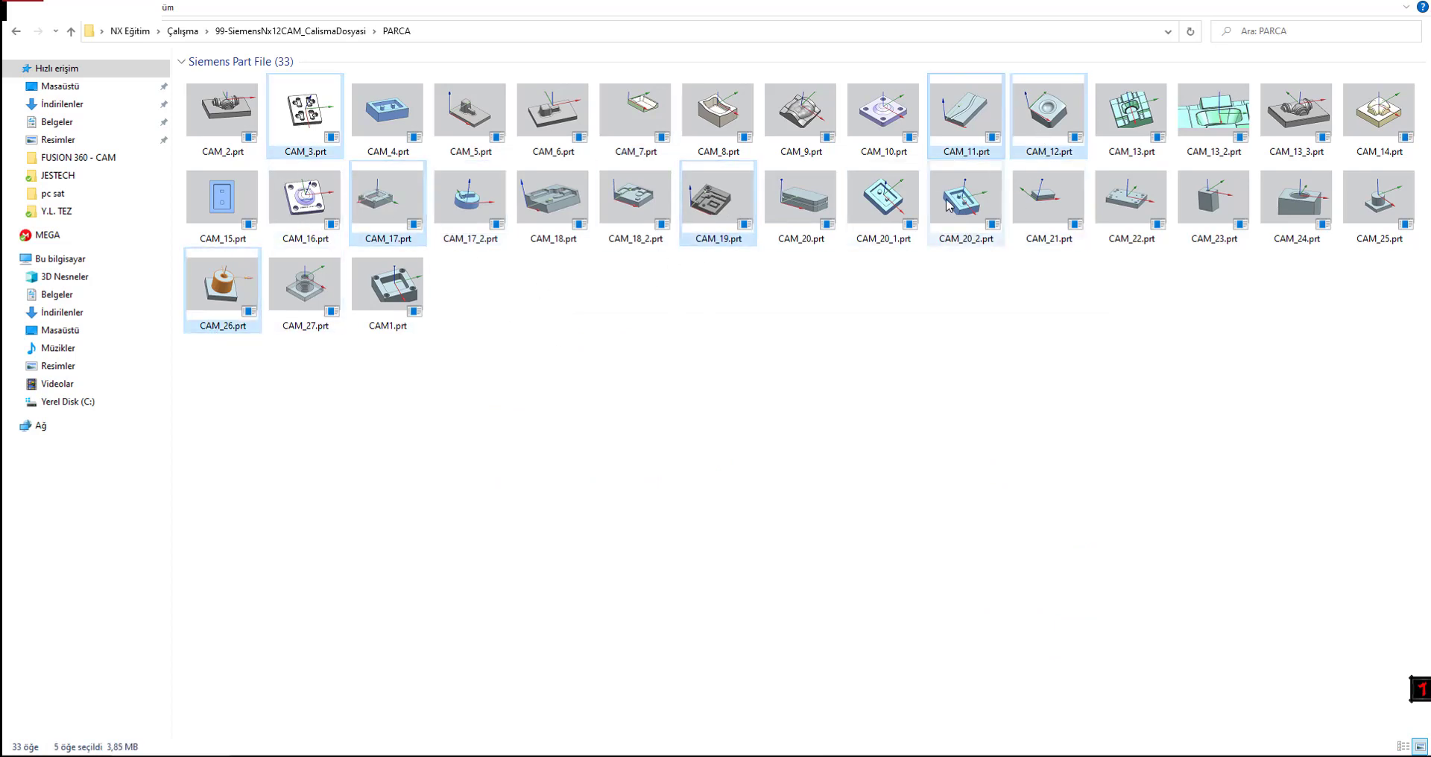
pyautogui.moveTo(962, 127)
pyautogui.mouseDown()
pyautogui.moveTo(541, 441)
pyautogui.moveTo(371, 740)
pyautogui.mouseUp()
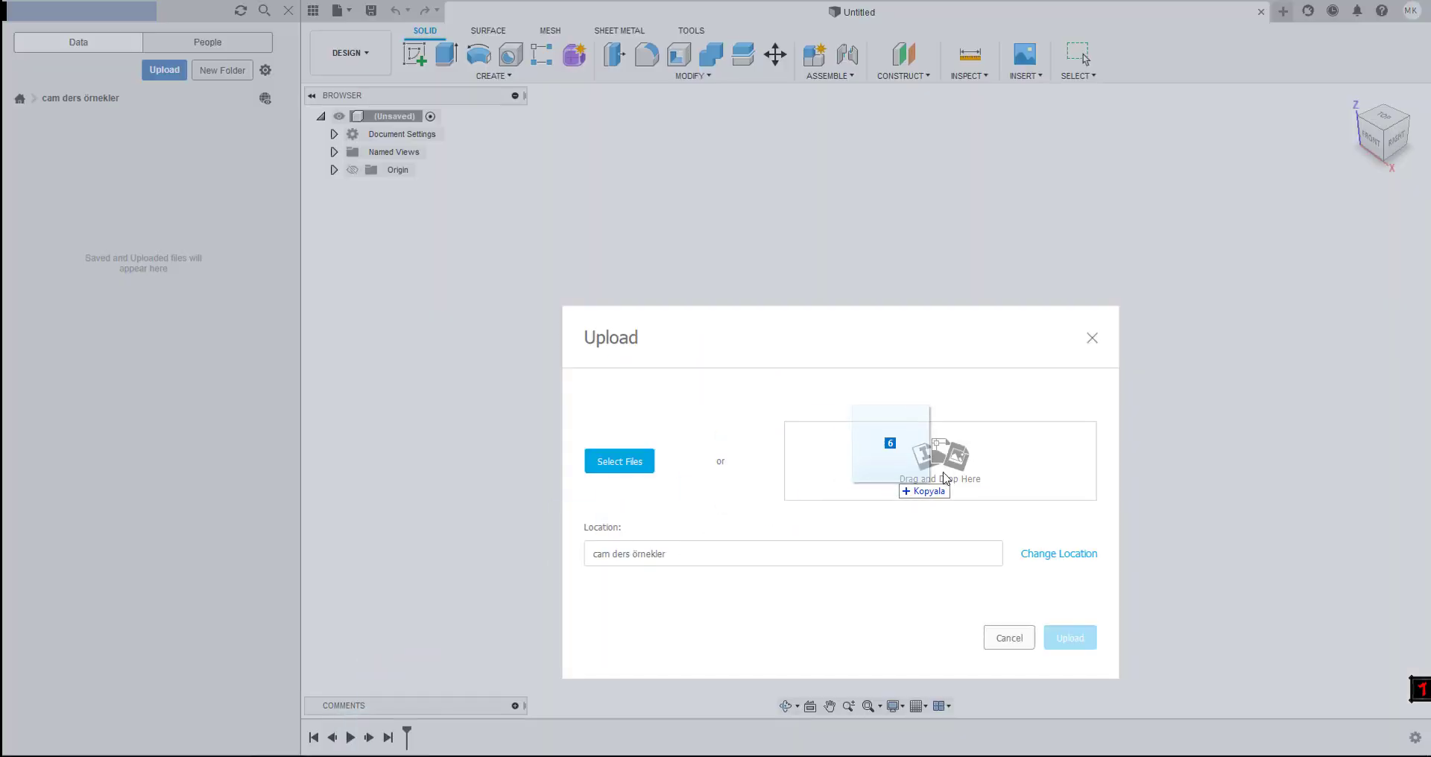
pyautogui.moveTo(371, 740); pyautogui.dragTo(958, 477)
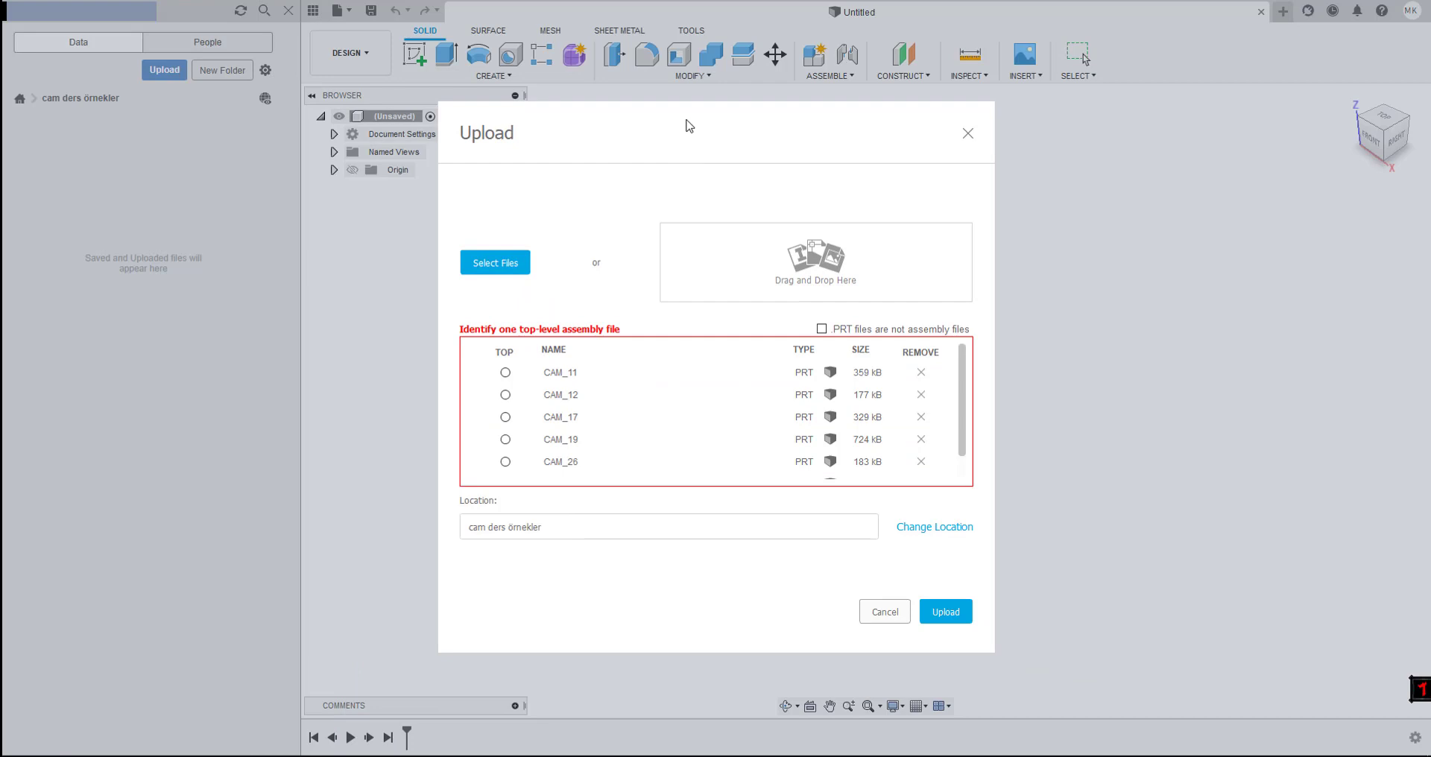
# - Reposition the Upload dialog, review the file list, and mark CAM_11 as TOP
pyautogui.moveTo(689, 125); pyautogui.dragTo(726, 136)
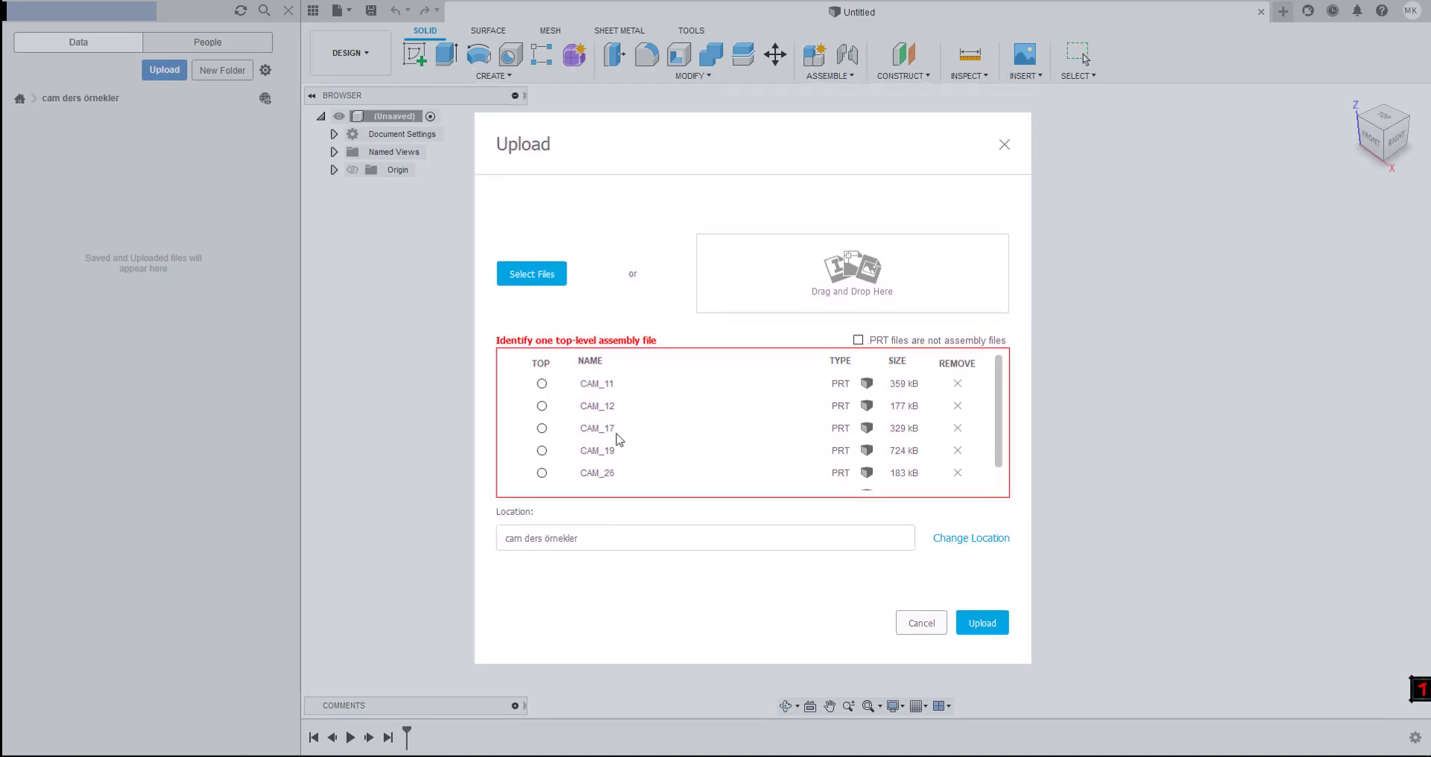
pyautogui.scroll(-1, 752, 434)
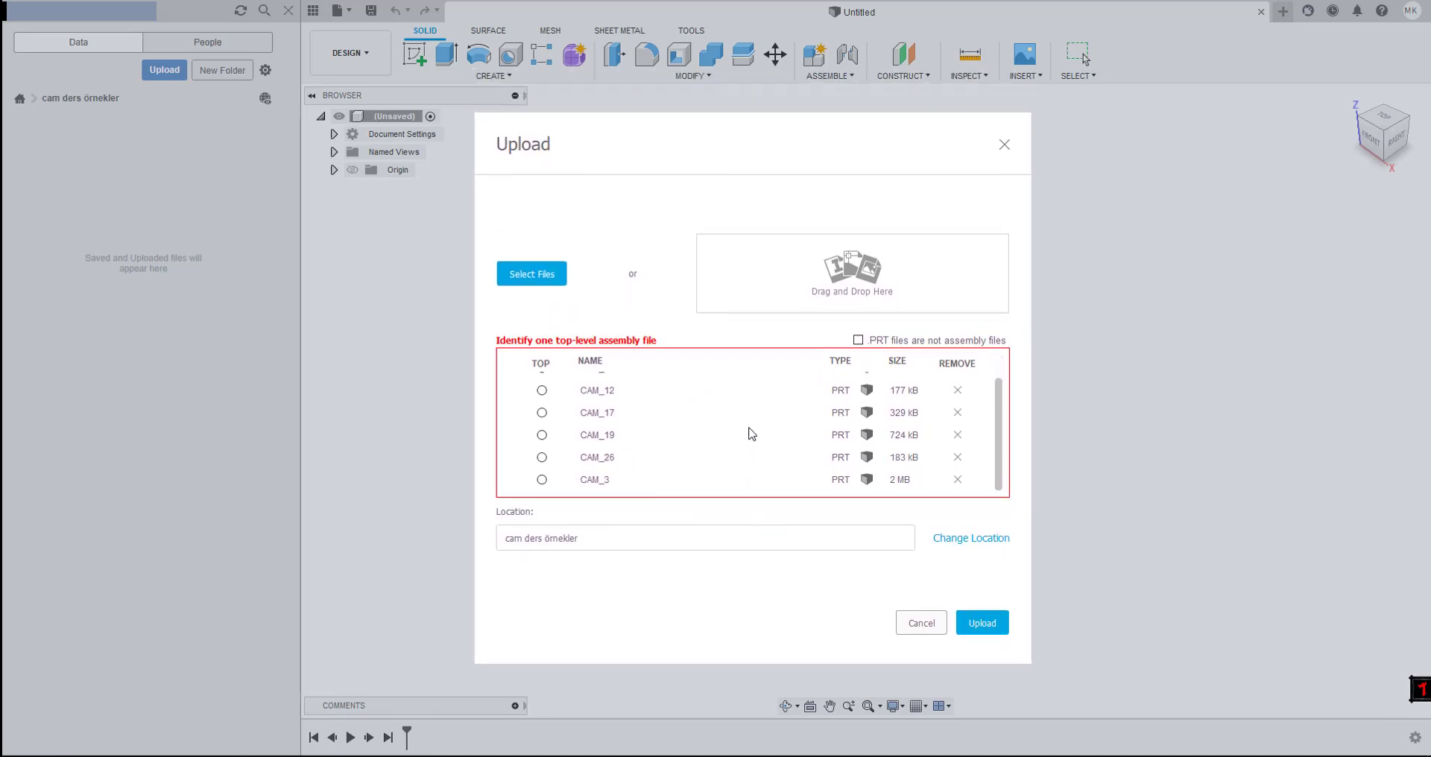
pyautogui.scroll(1, 752, 433)
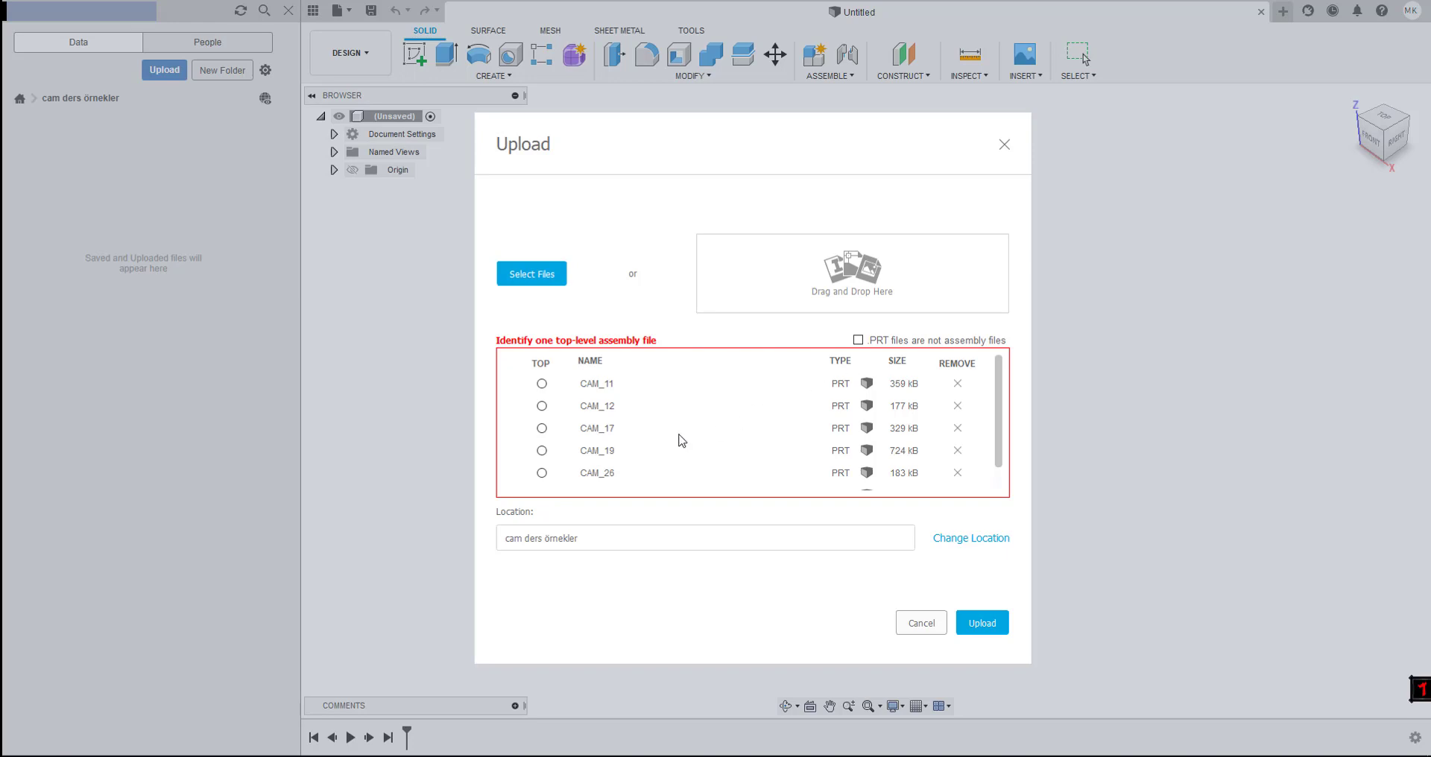
pyautogui.scroll(-1, 608, 389)
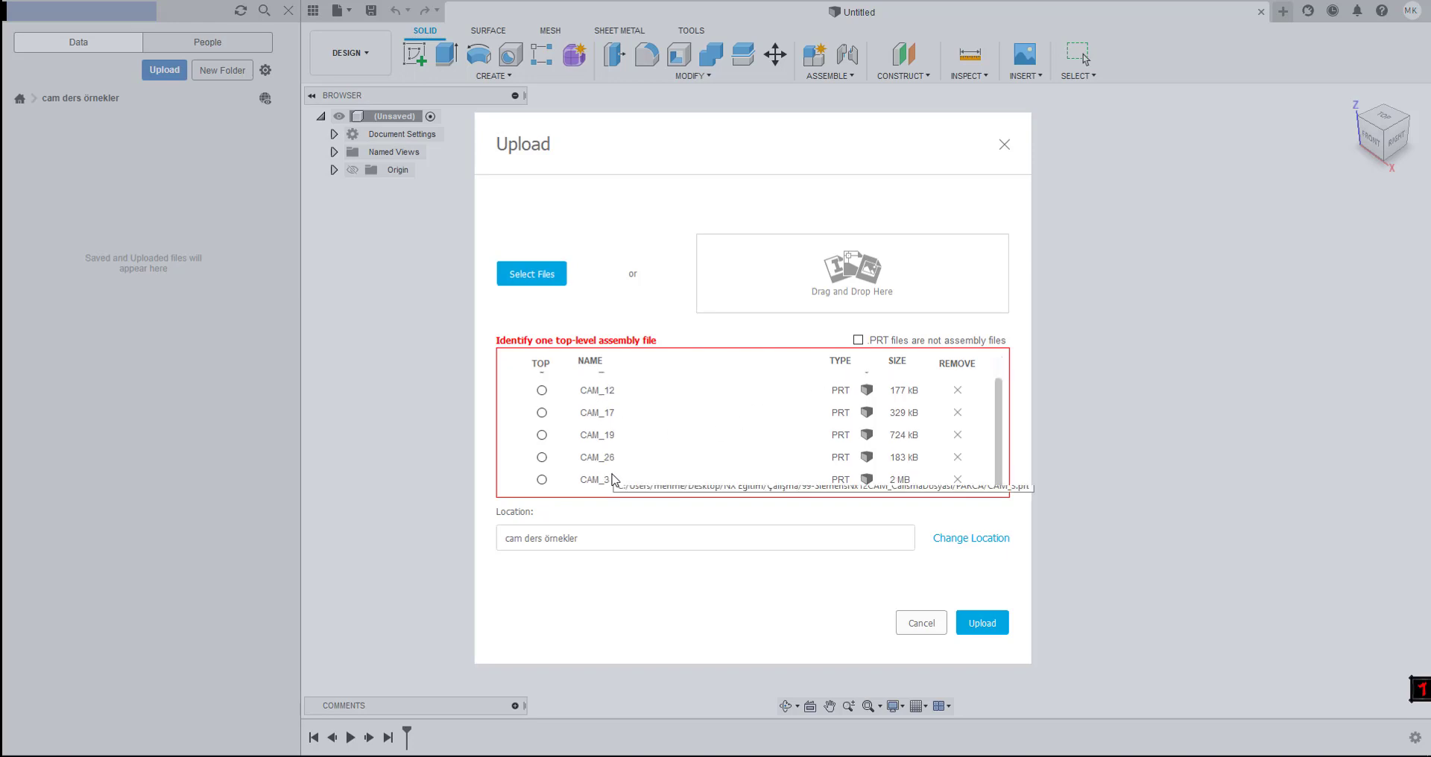
pyautogui.scroll(1, 614, 480)
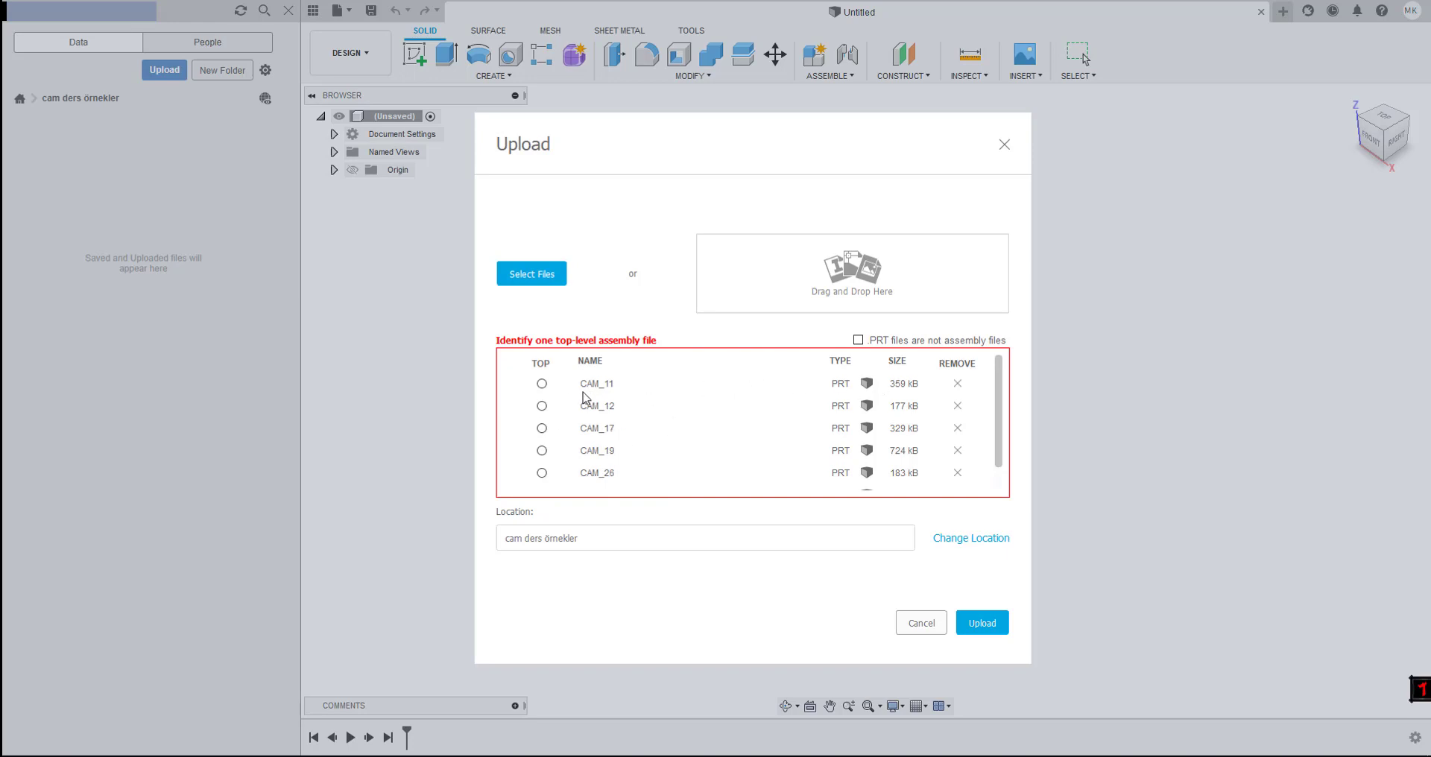
pyautogui.click(541, 384)
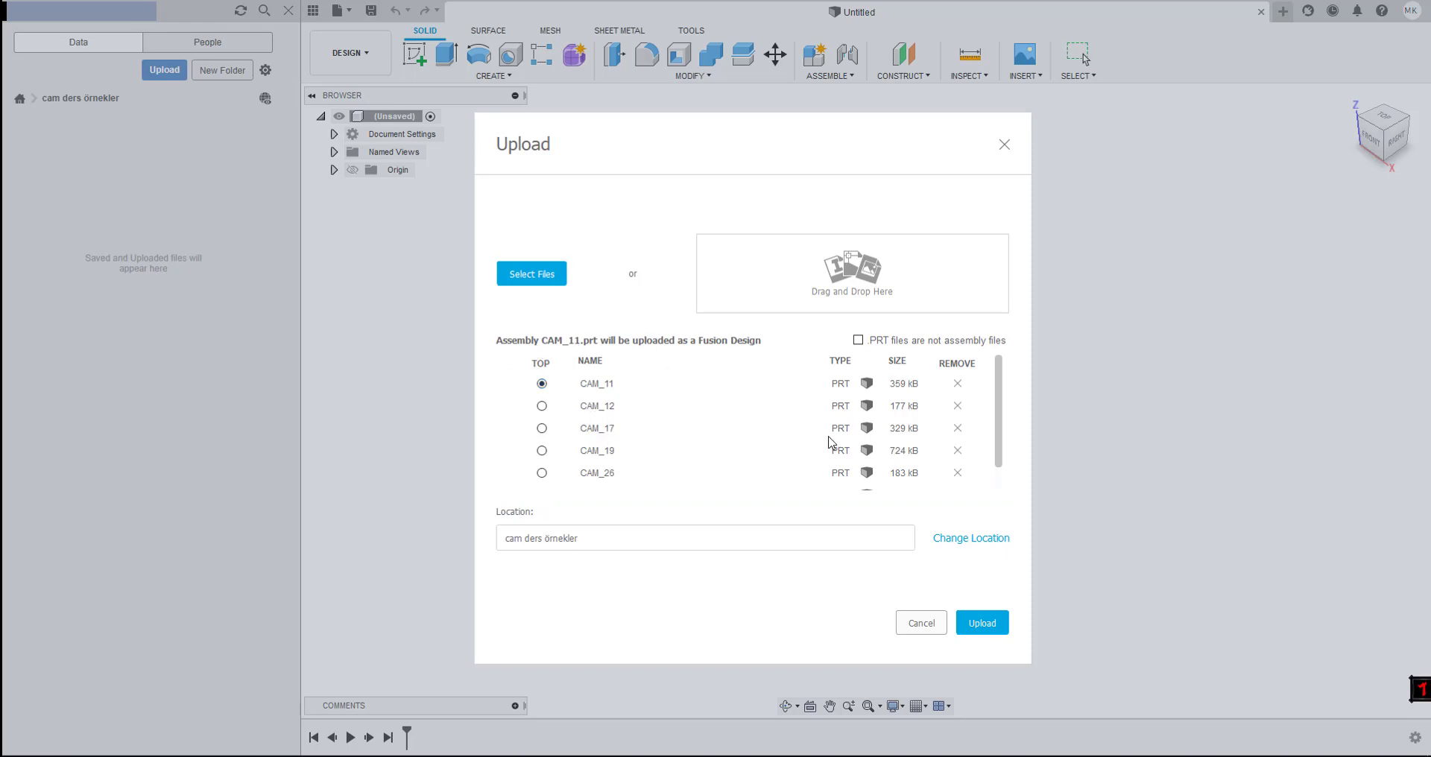
# - Try CAM_3, CAM_19 and CAM_17 as TOP, then set CAM_11 back as top-level
pyautogui.scroll(-1, 693, 438)
pyautogui.click(543, 479)
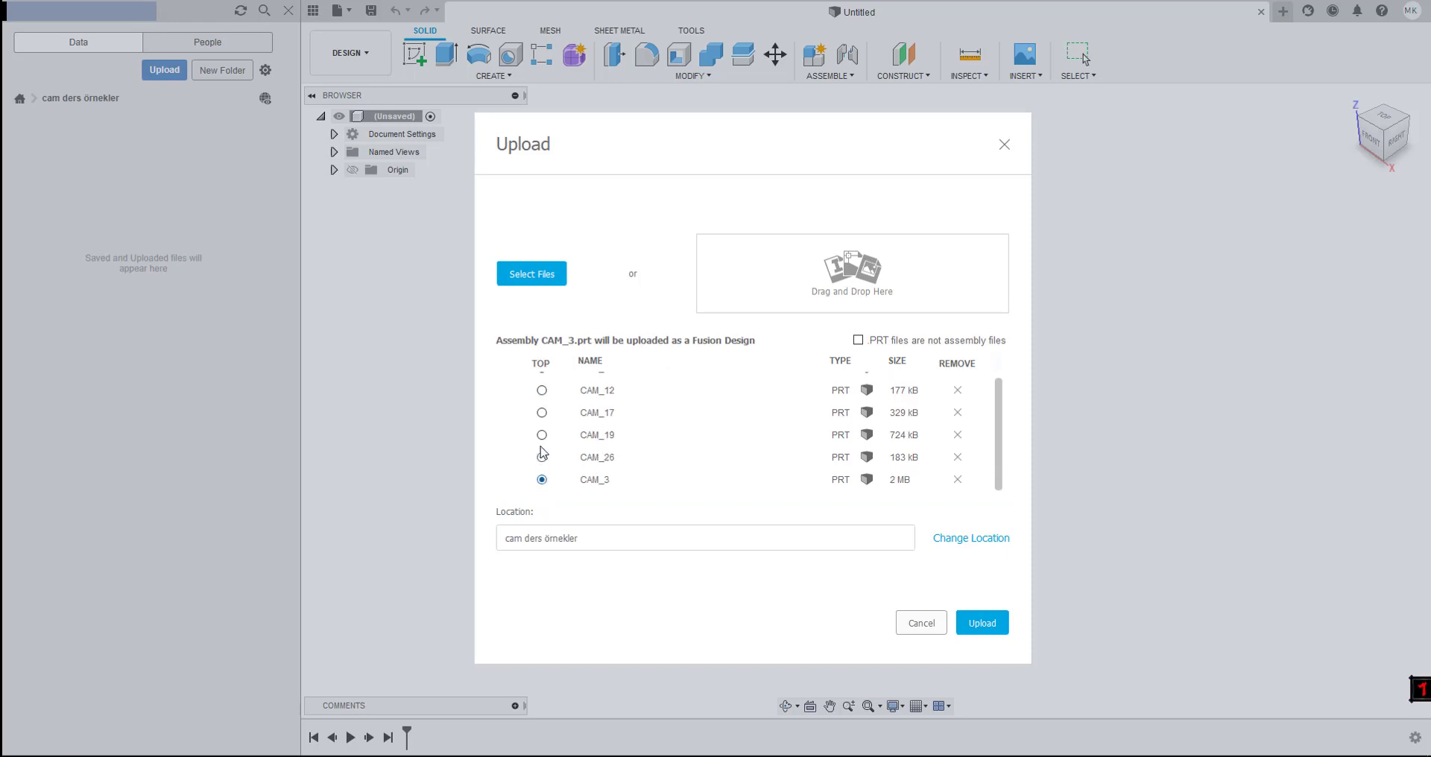
pyautogui.click(541, 434)
pyautogui.click(541, 413)
pyautogui.scroll(1, 544, 417)
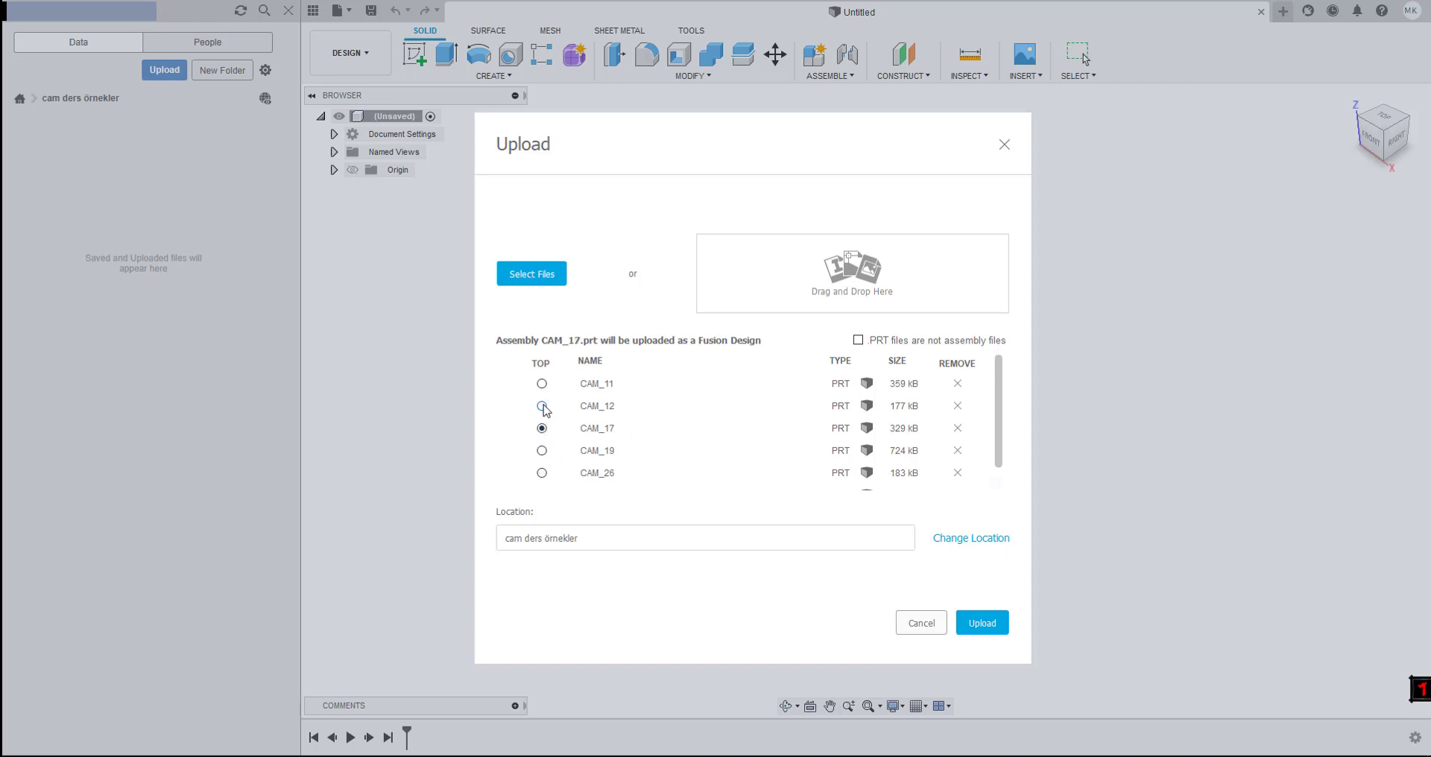
pyautogui.click(542, 384)
# - Tick 'PRT files are not assembly files' and remove CAM_26 and CAM_19 from the upload list
pyautogui.click(858, 340)
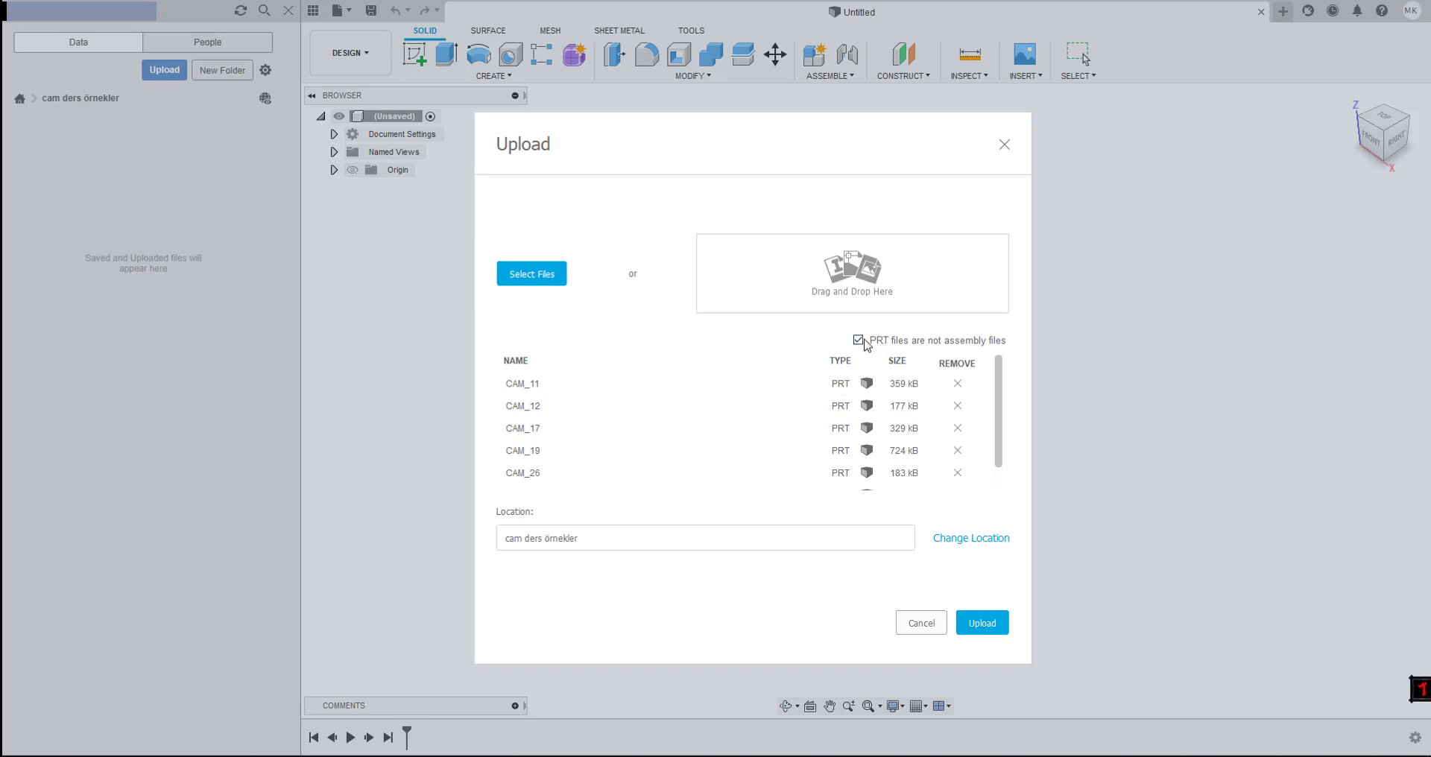
pyautogui.click(858, 340)
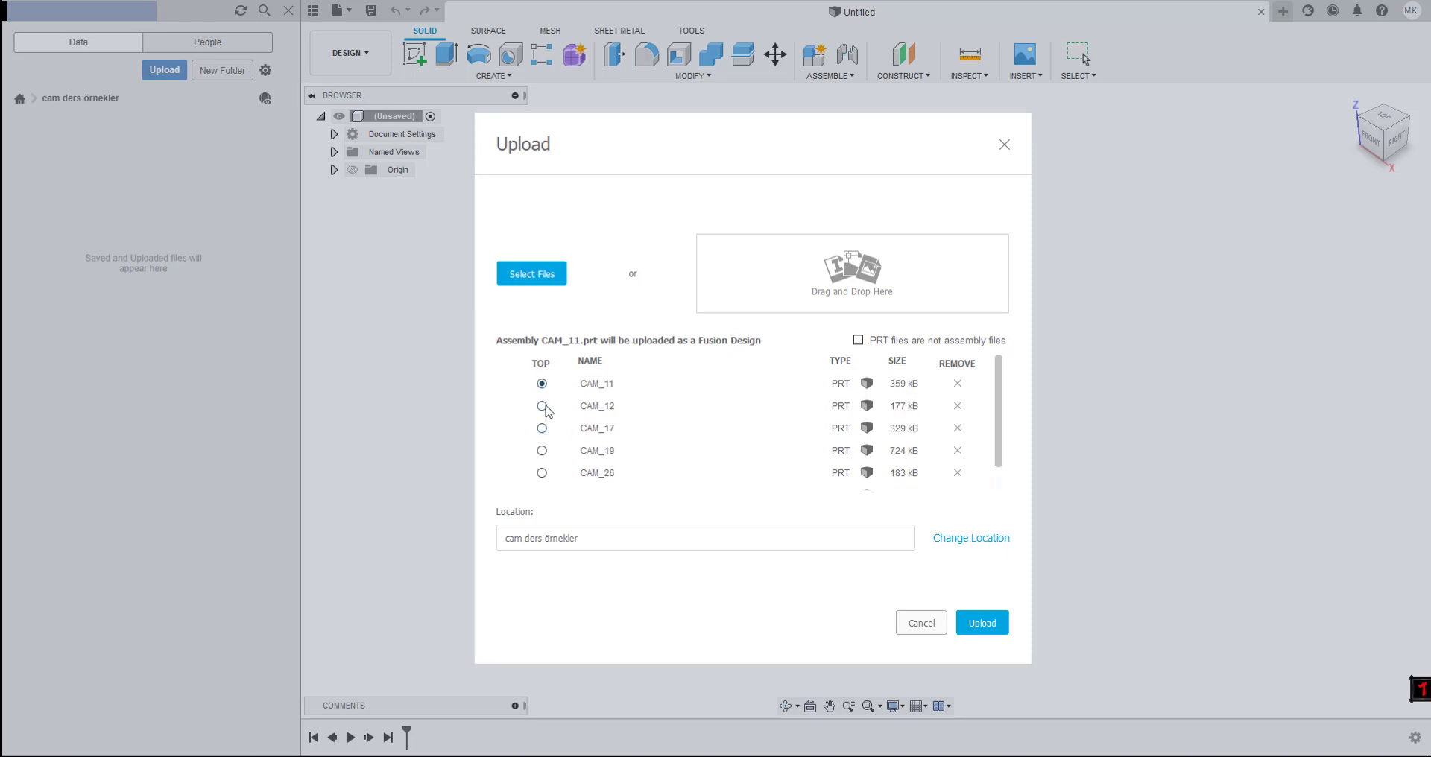
pyautogui.click(859, 341)
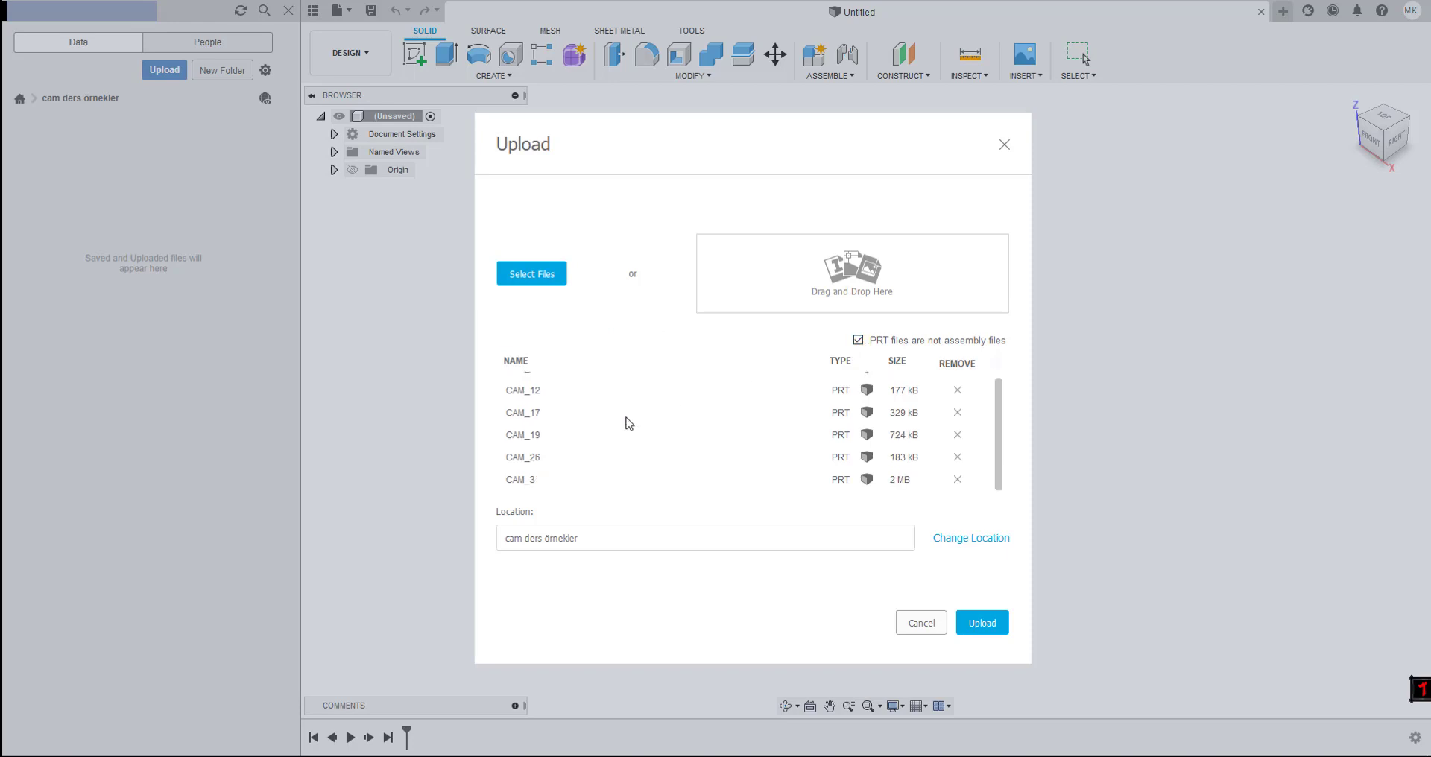
pyautogui.scroll(-1, 615, 412)
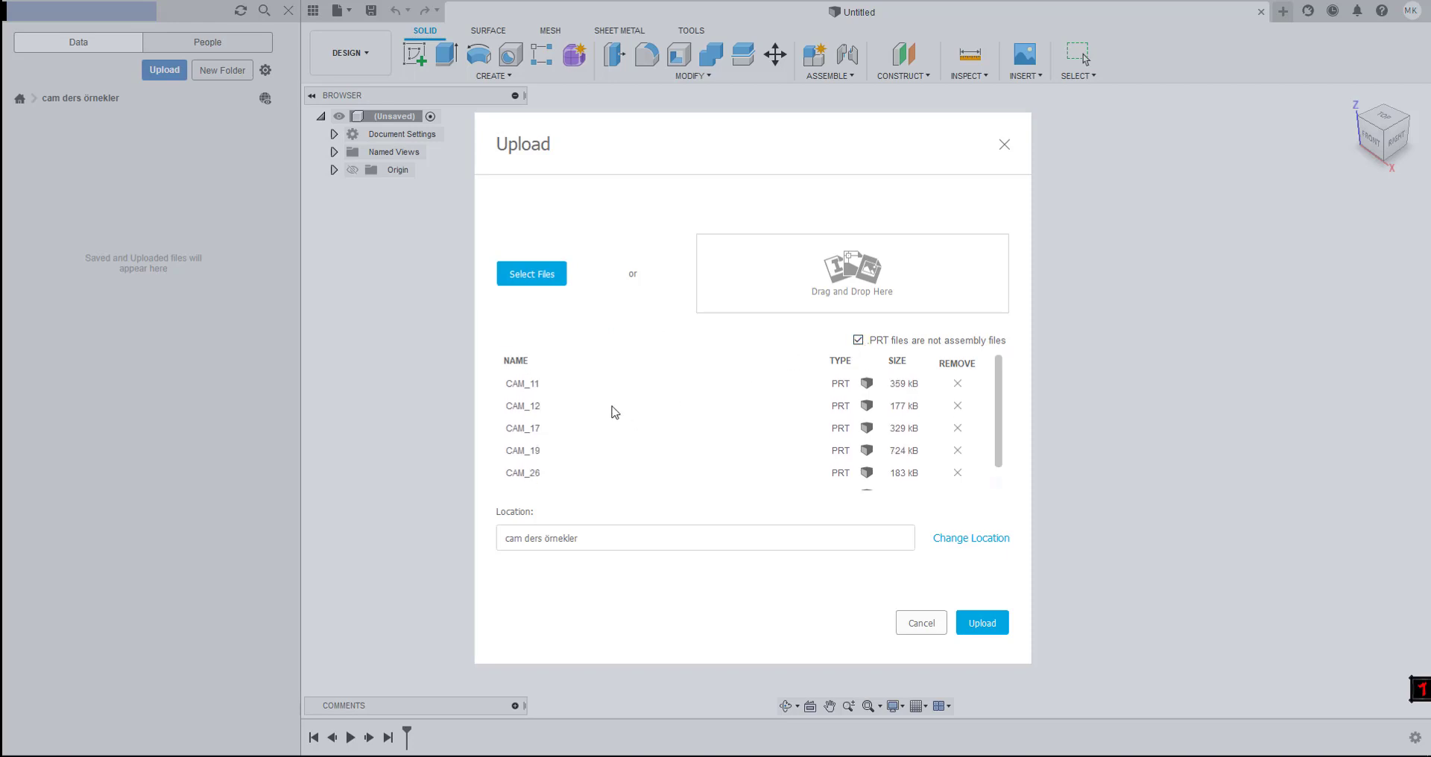
pyautogui.scroll(1, 605, 458)
pyautogui.scroll(-1, 636, 391)
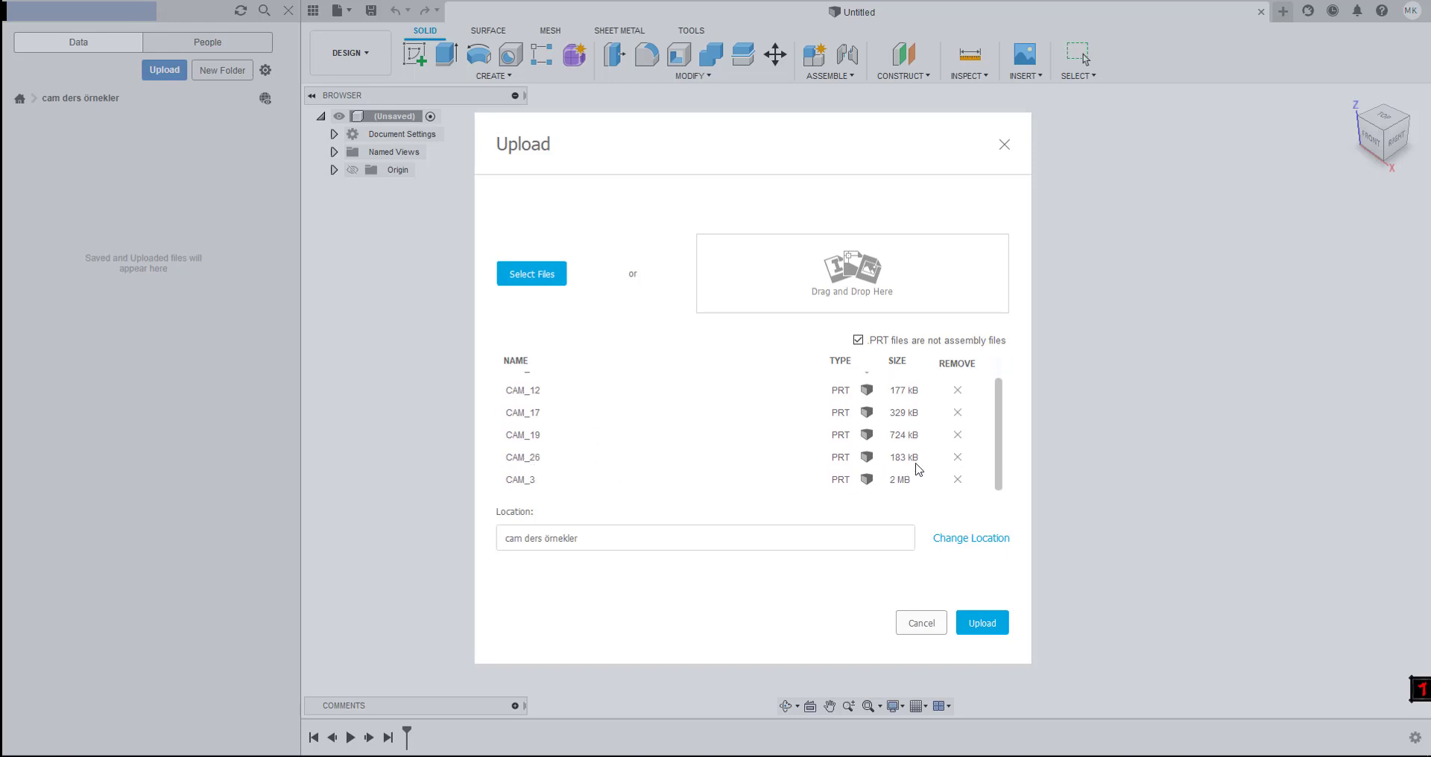
pyautogui.click(959, 460)
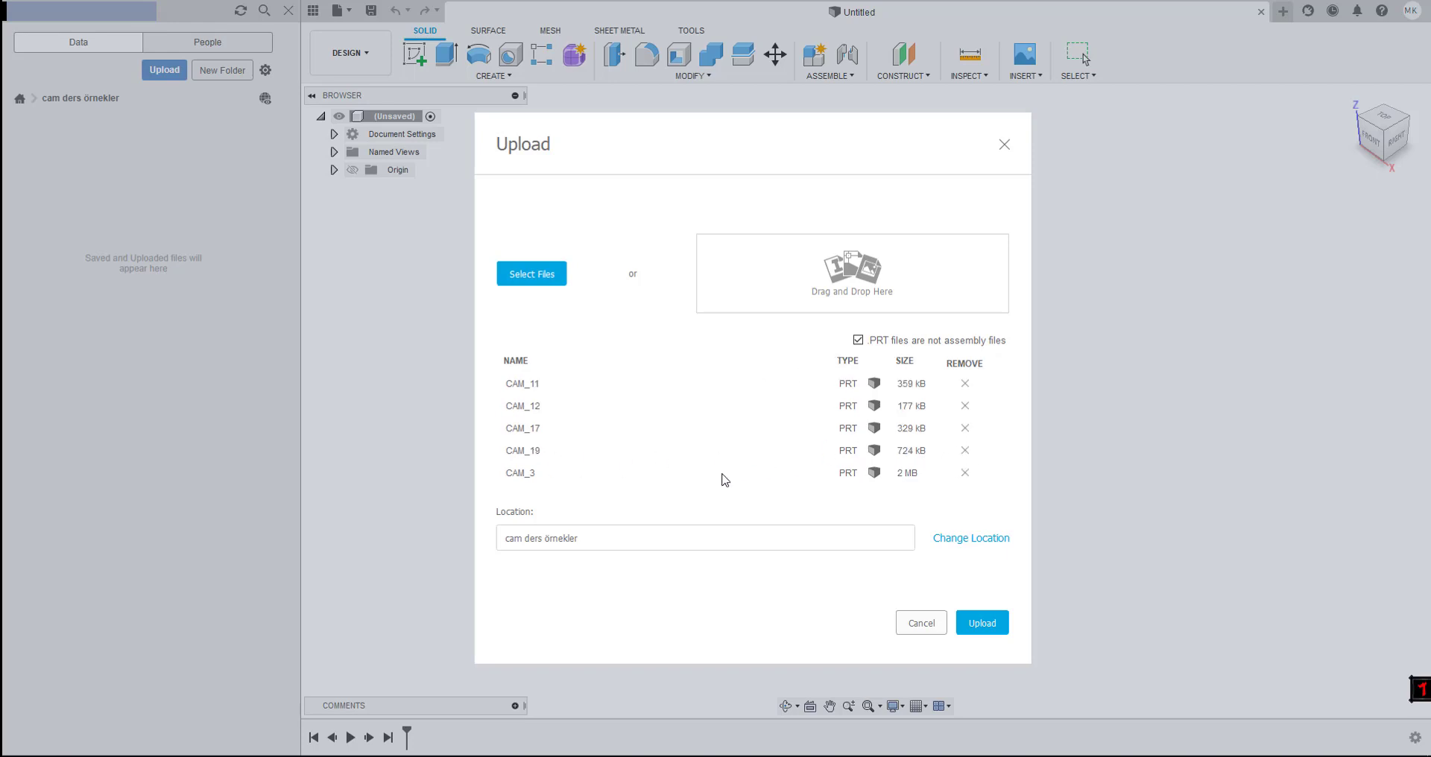
pyautogui.click(967, 453)
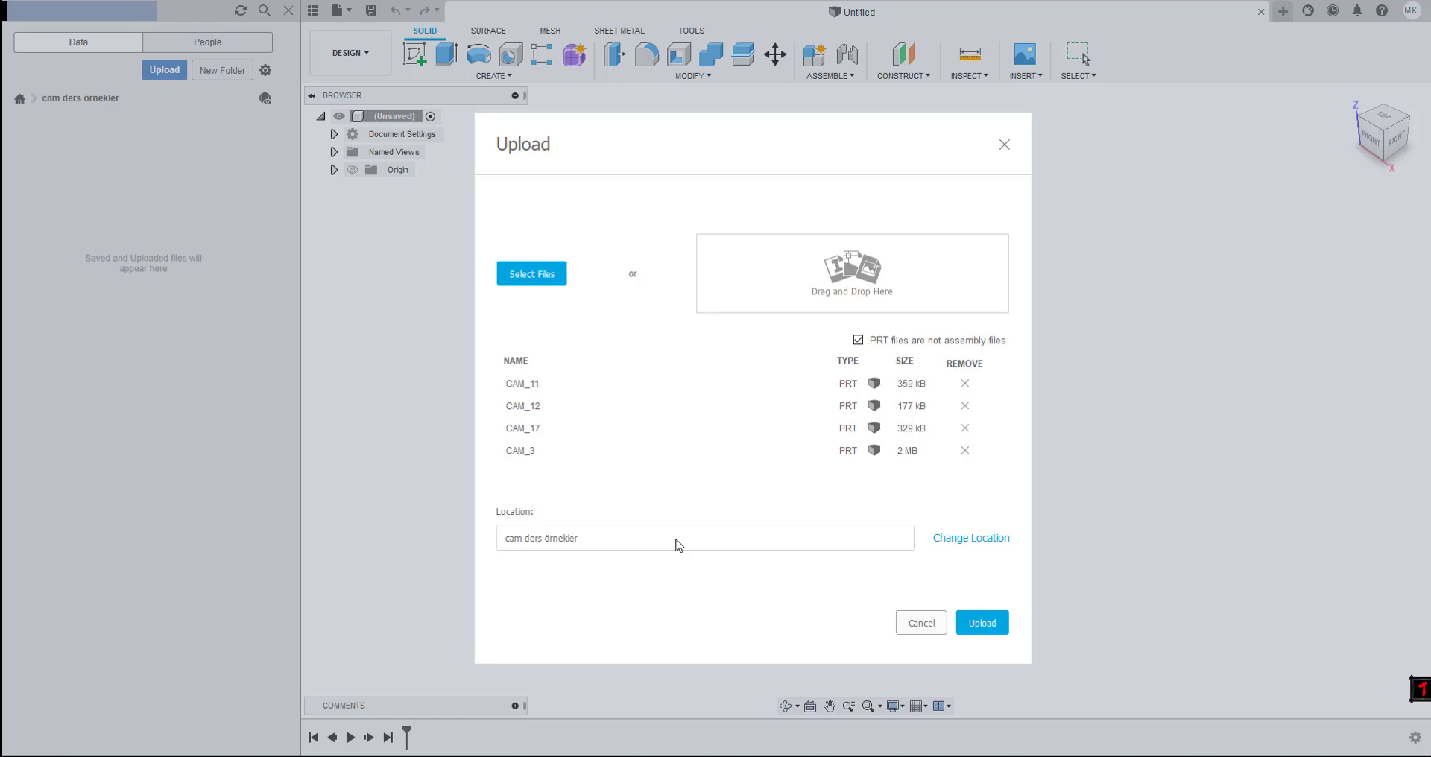
# - Upload CAM_3, CAM_11, CAM_12 and CAM_17, then close the Job Status window
pyautogui.click(982, 624)
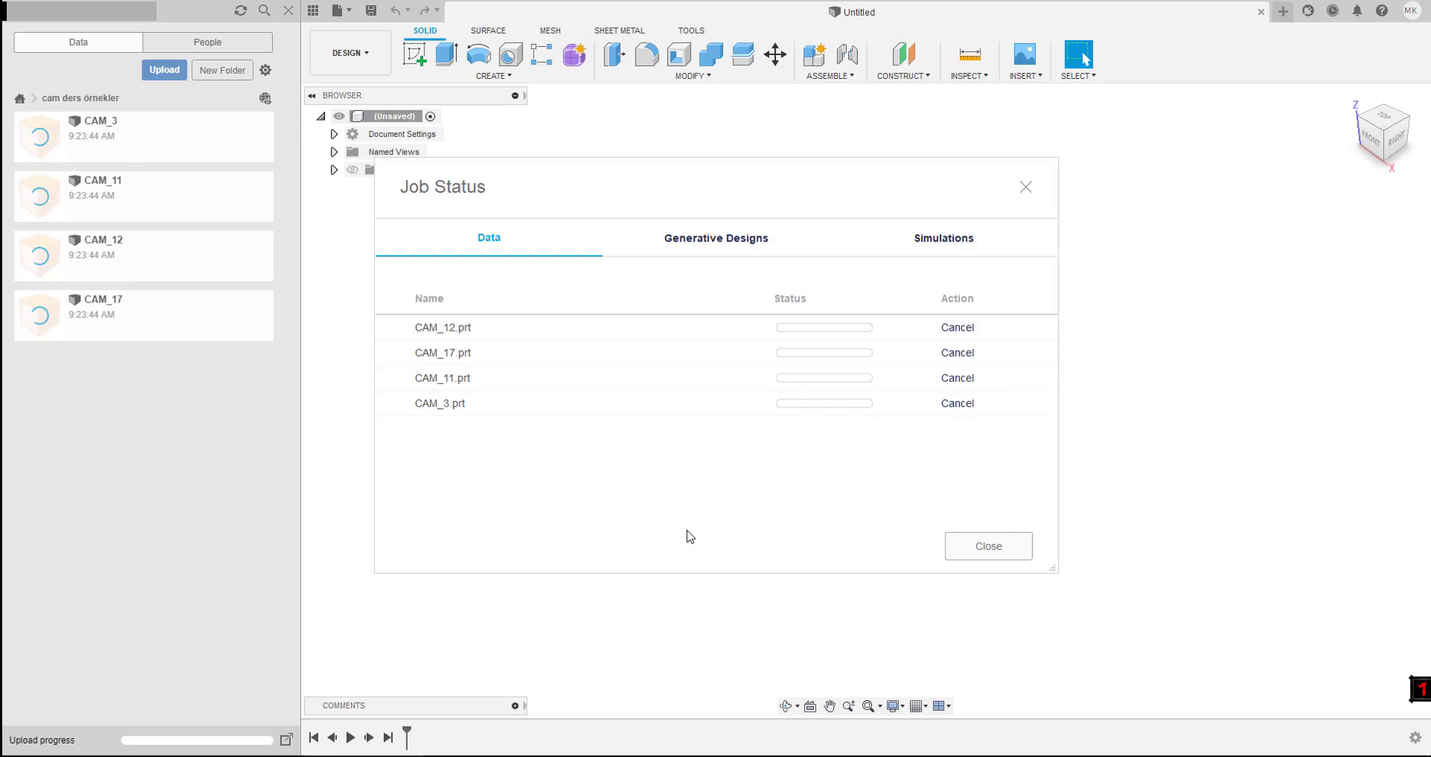
pyautogui.moveTo(768, 186); pyautogui.dragTo(773, 227)
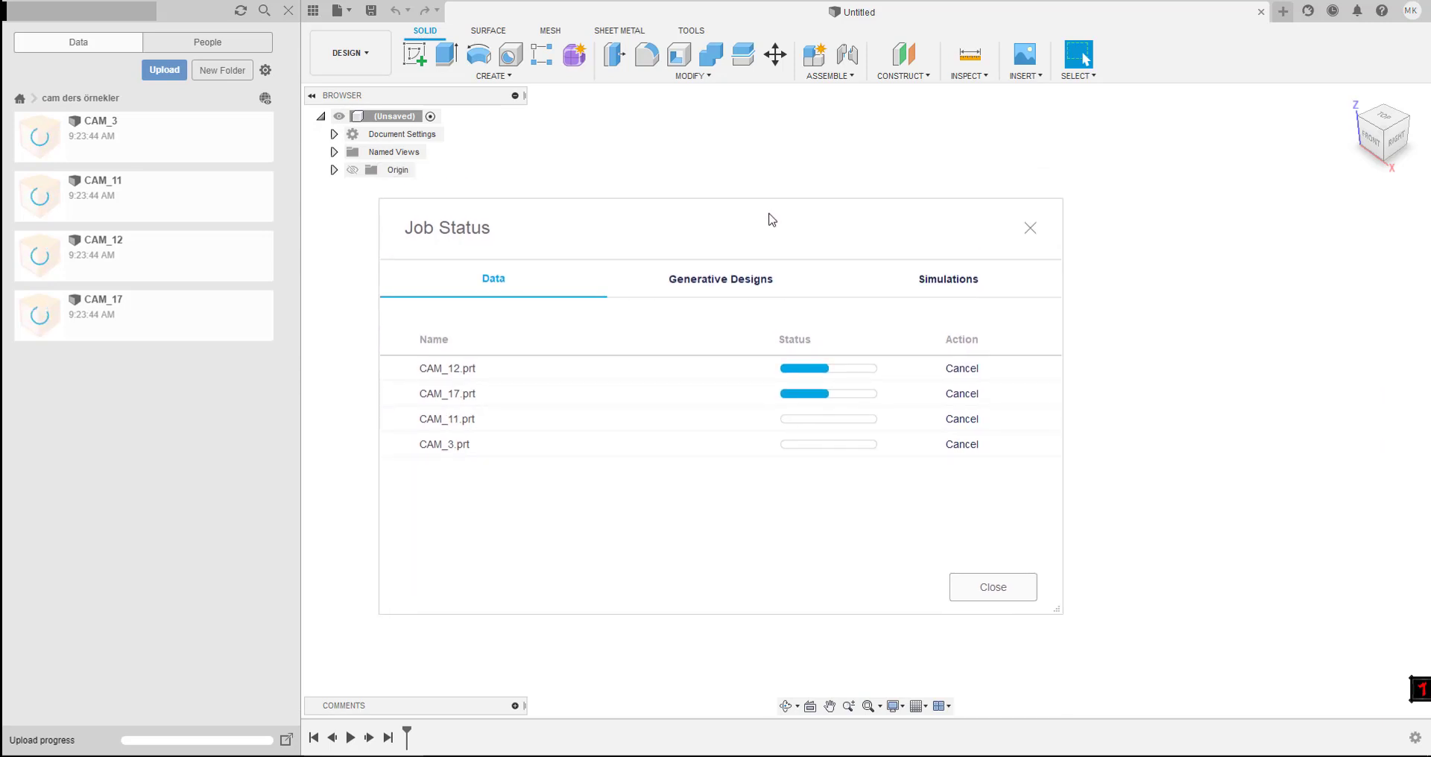
pyautogui.click(1029, 228)
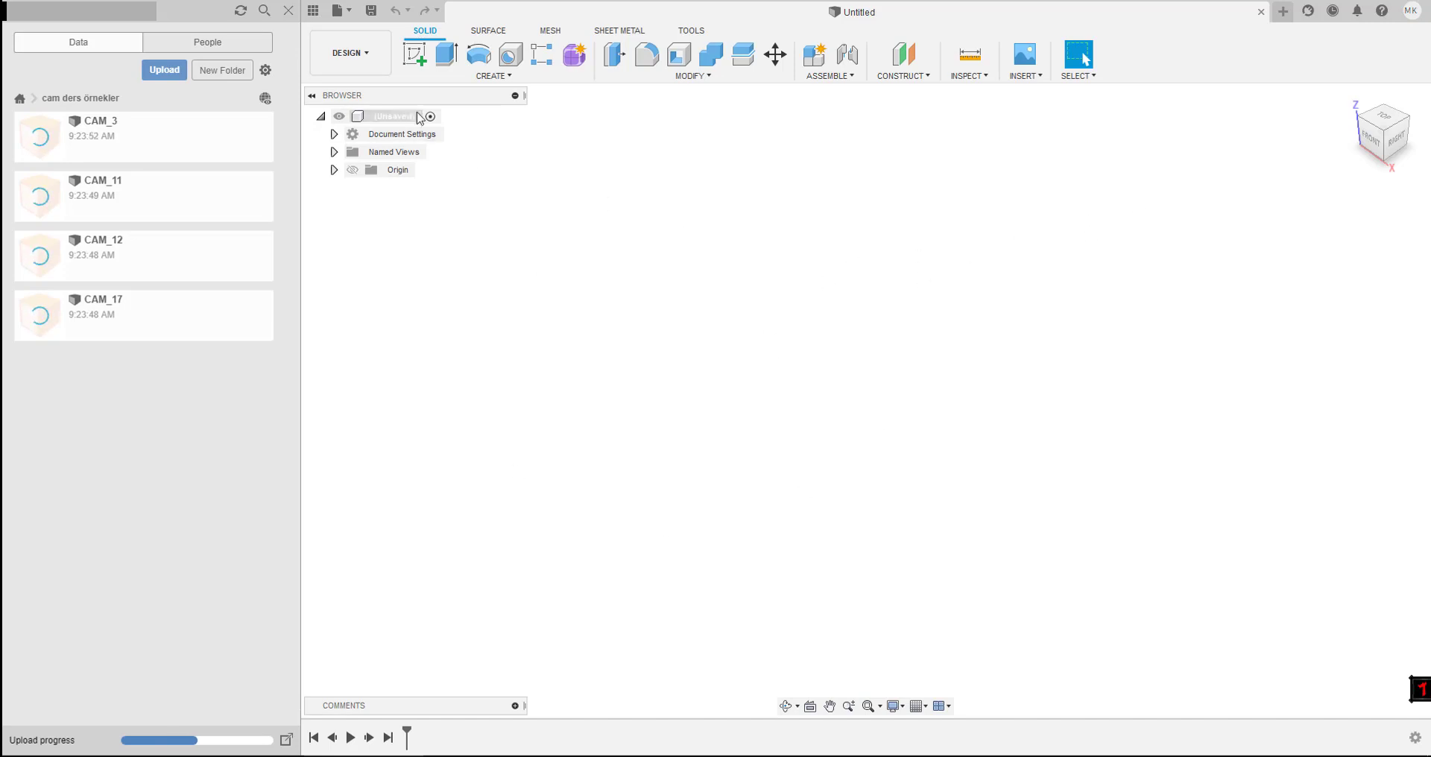
# - Sketch a rectangle from the origin and a circle on a new sketch plane
pyautogui.click(415, 54)
pyautogui.click(935, 398)
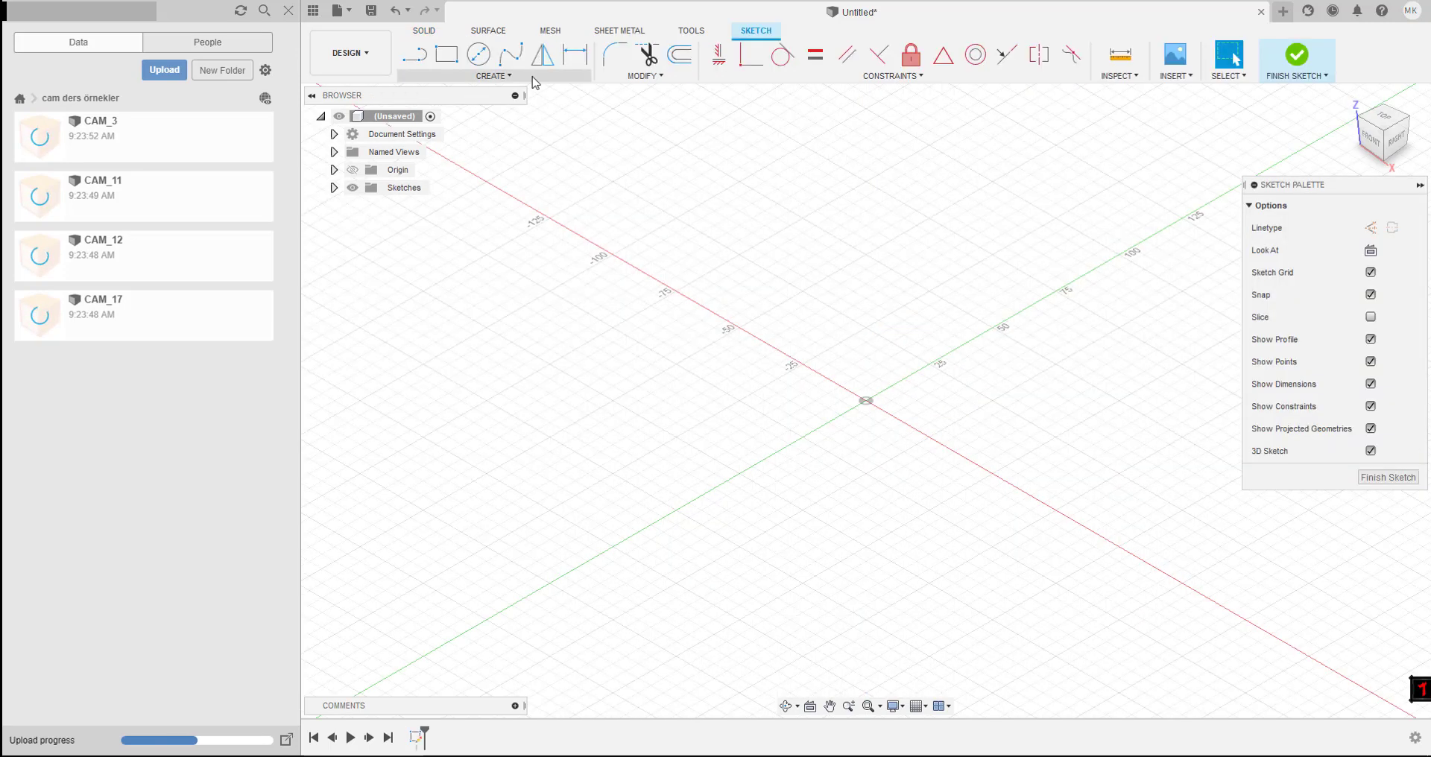
pyautogui.click(447, 55)
pyautogui.click(865, 400)
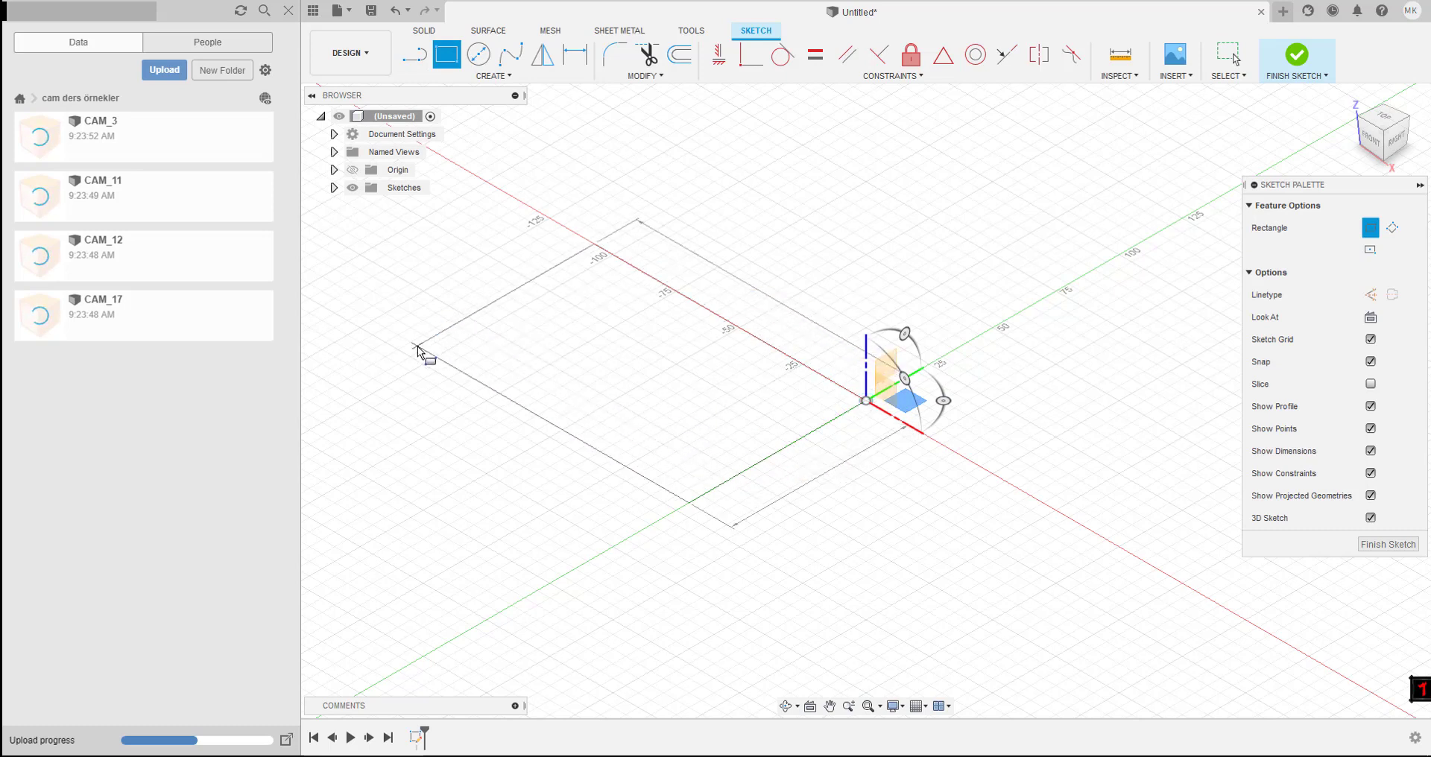
pyautogui.click(418, 347)
pyautogui.click(478, 55)
pyautogui.click(651, 378)
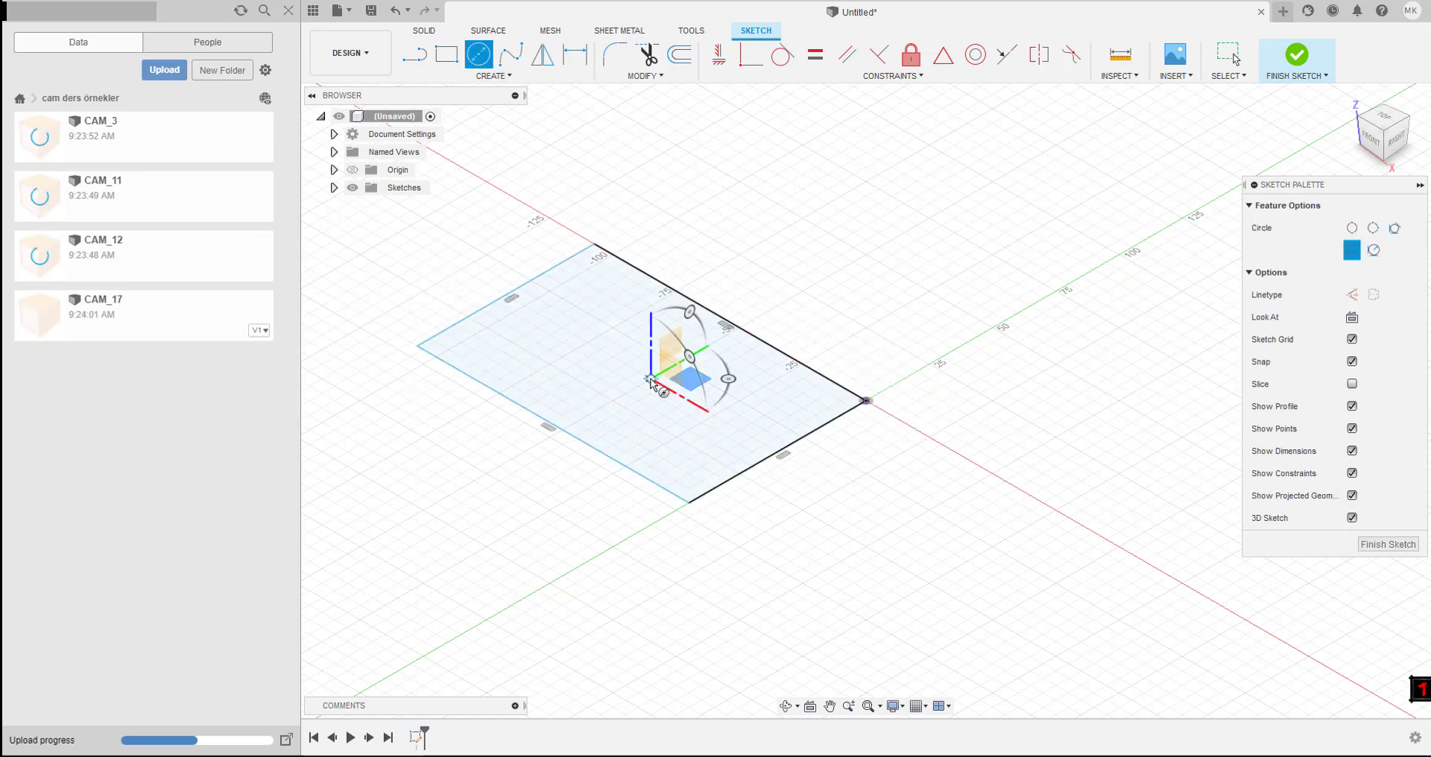
pyautogui.click(618, 436)
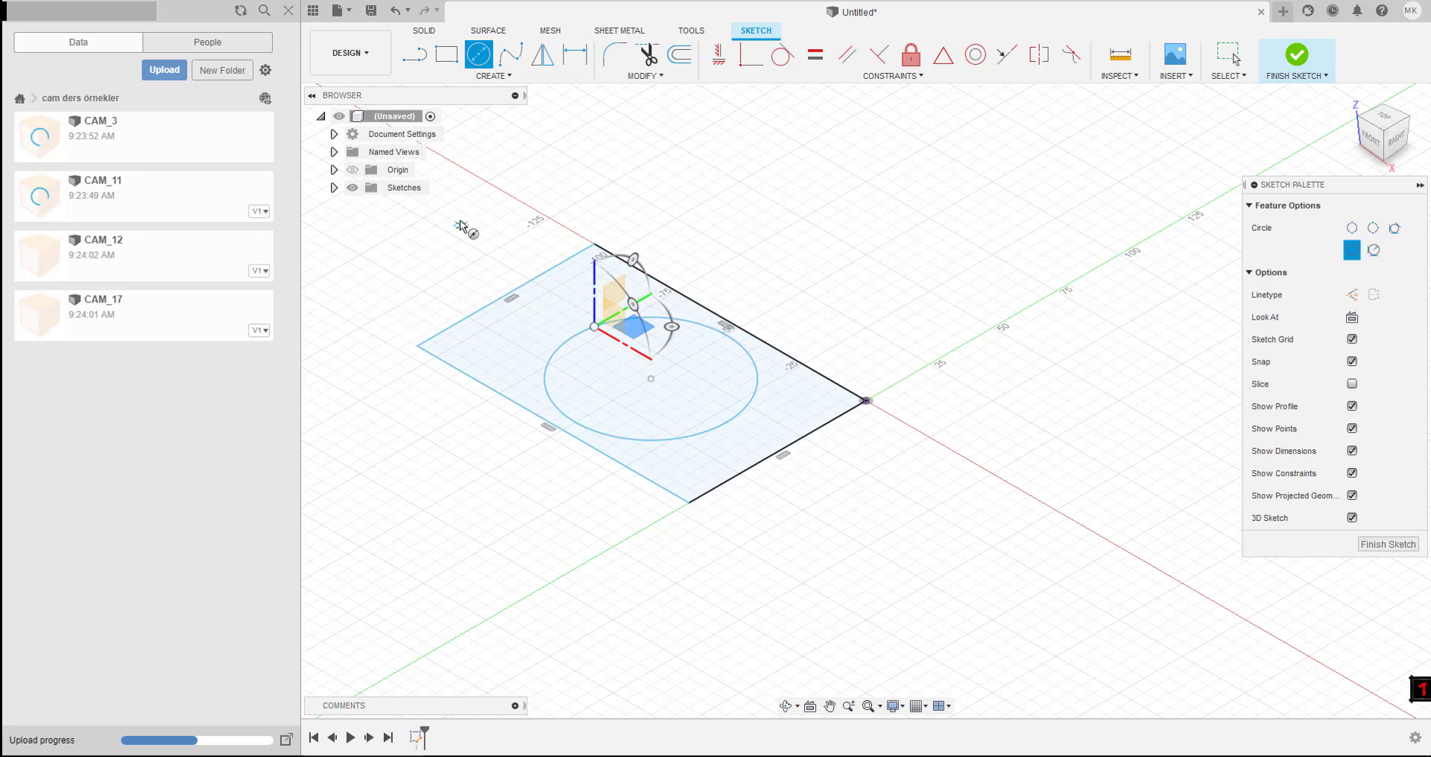
# - Check the upload job status, then finish the sketch and delete Sketch1 from the browser
pyautogui.click(285, 740)
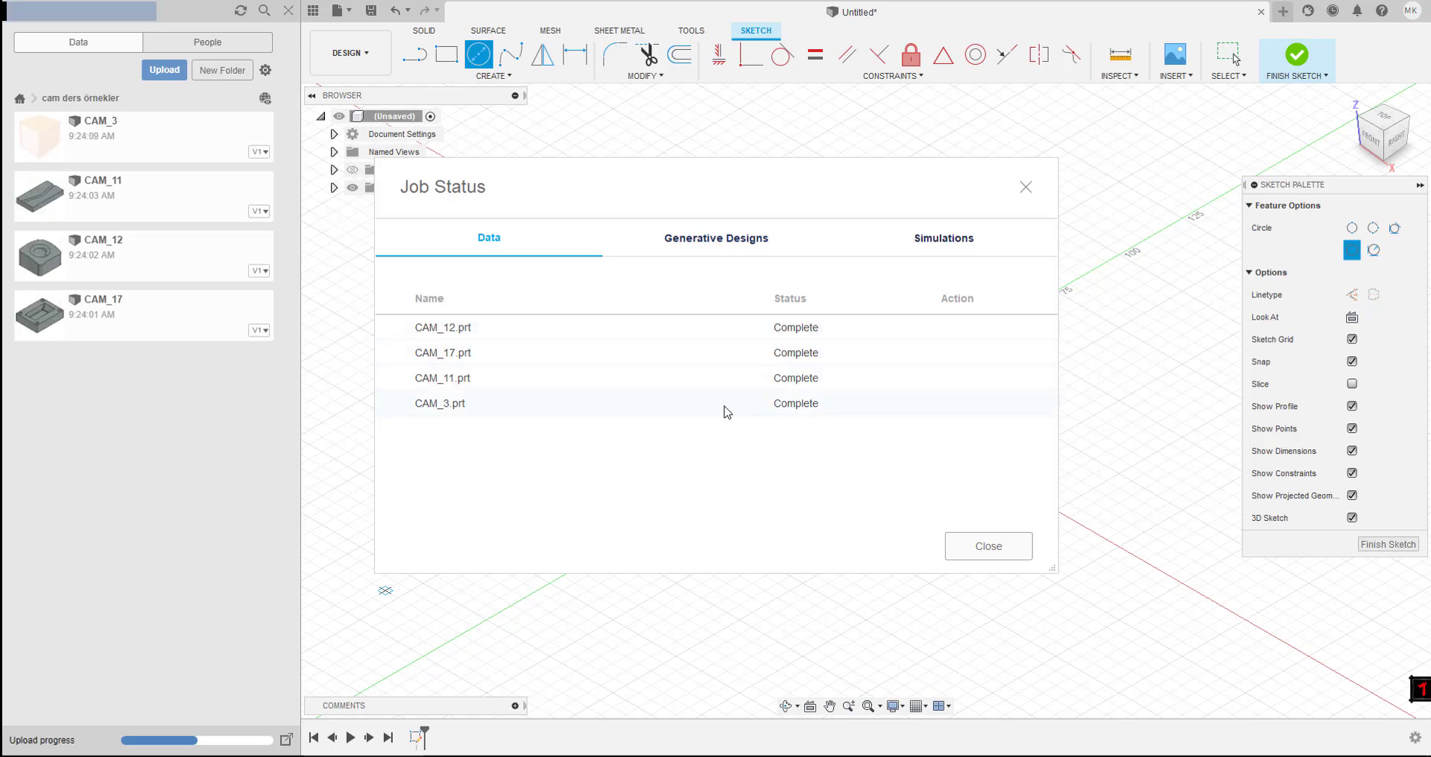
pyautogui.click(1026, 187)
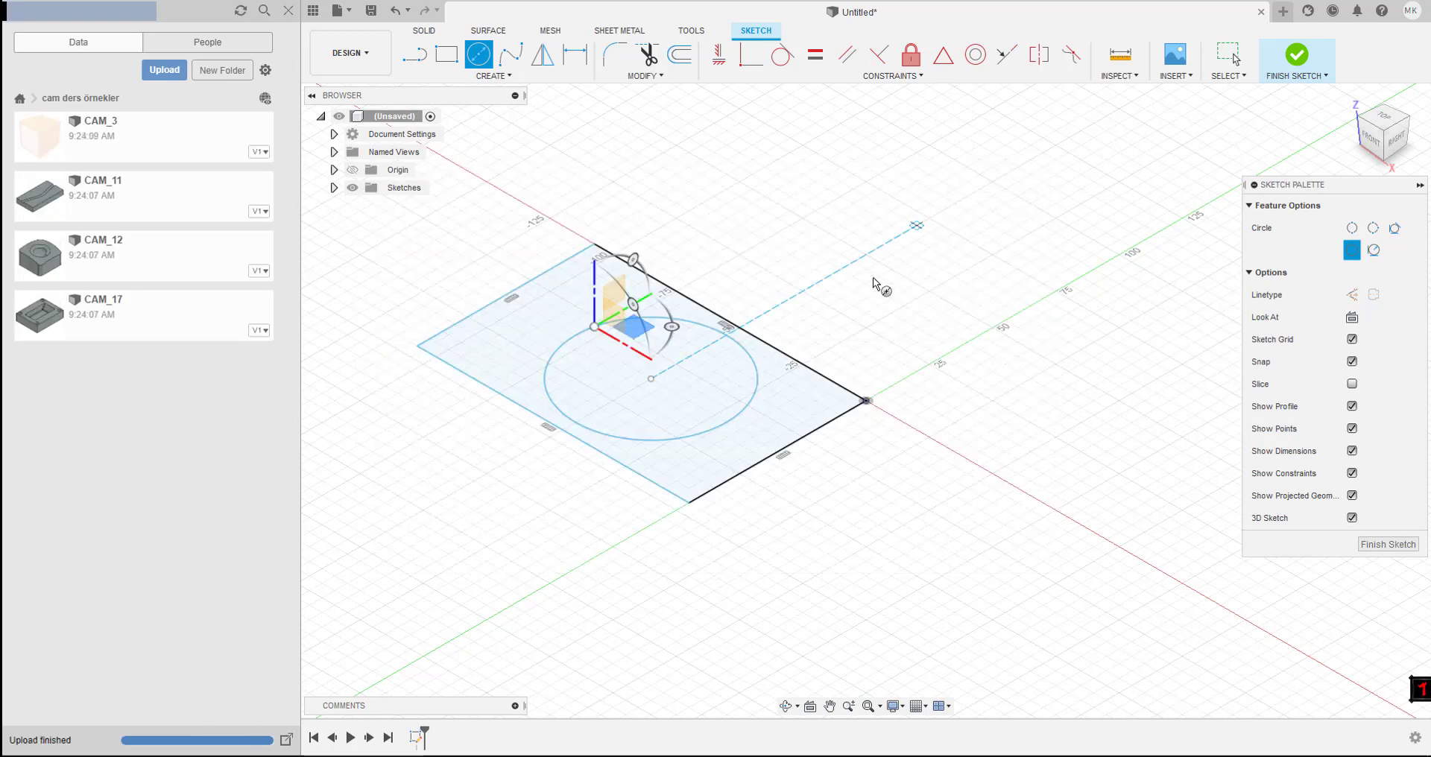
pyautogui.click(1281, 62)
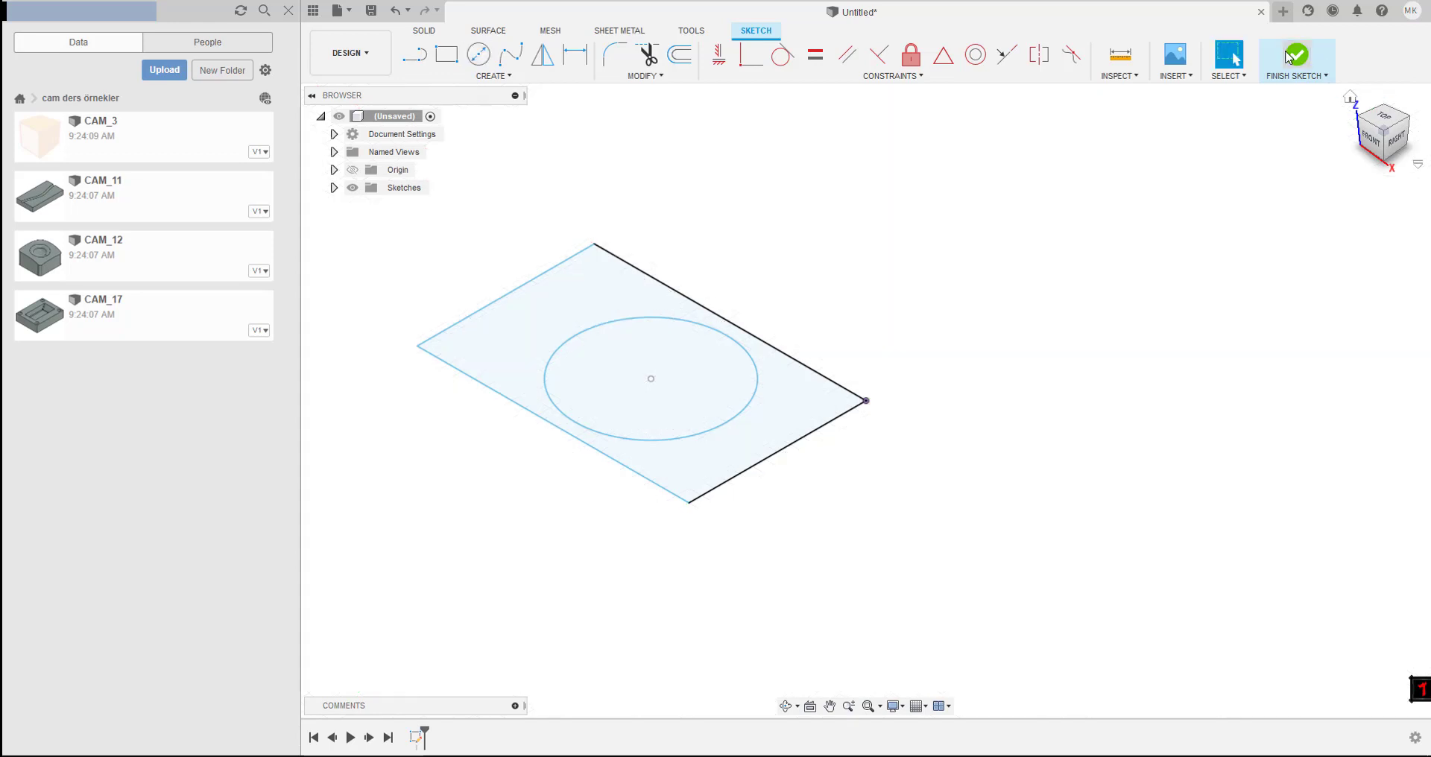
pyautogui.click(333, 188)
pyautogui.rightClick(410, 205)
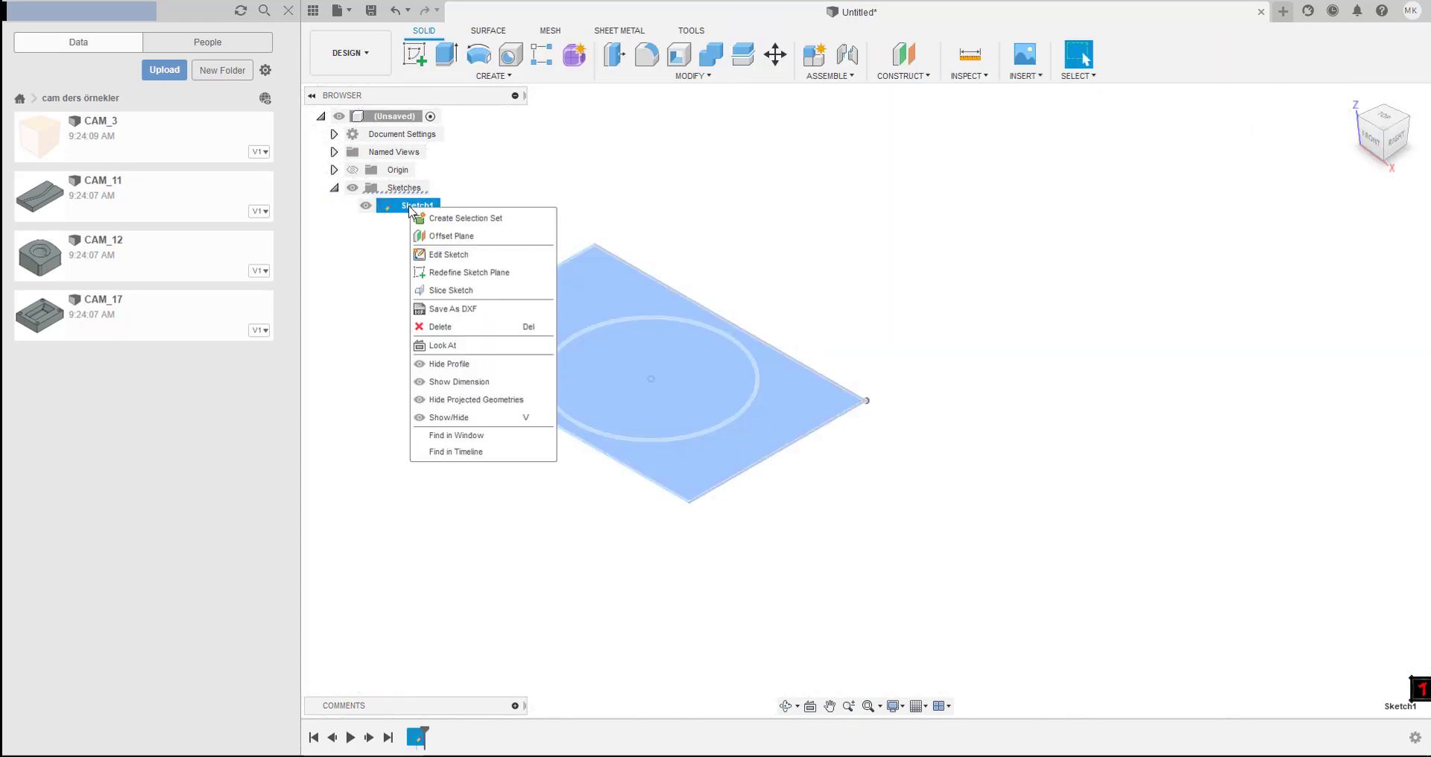
pyautogui.click(447, 326)
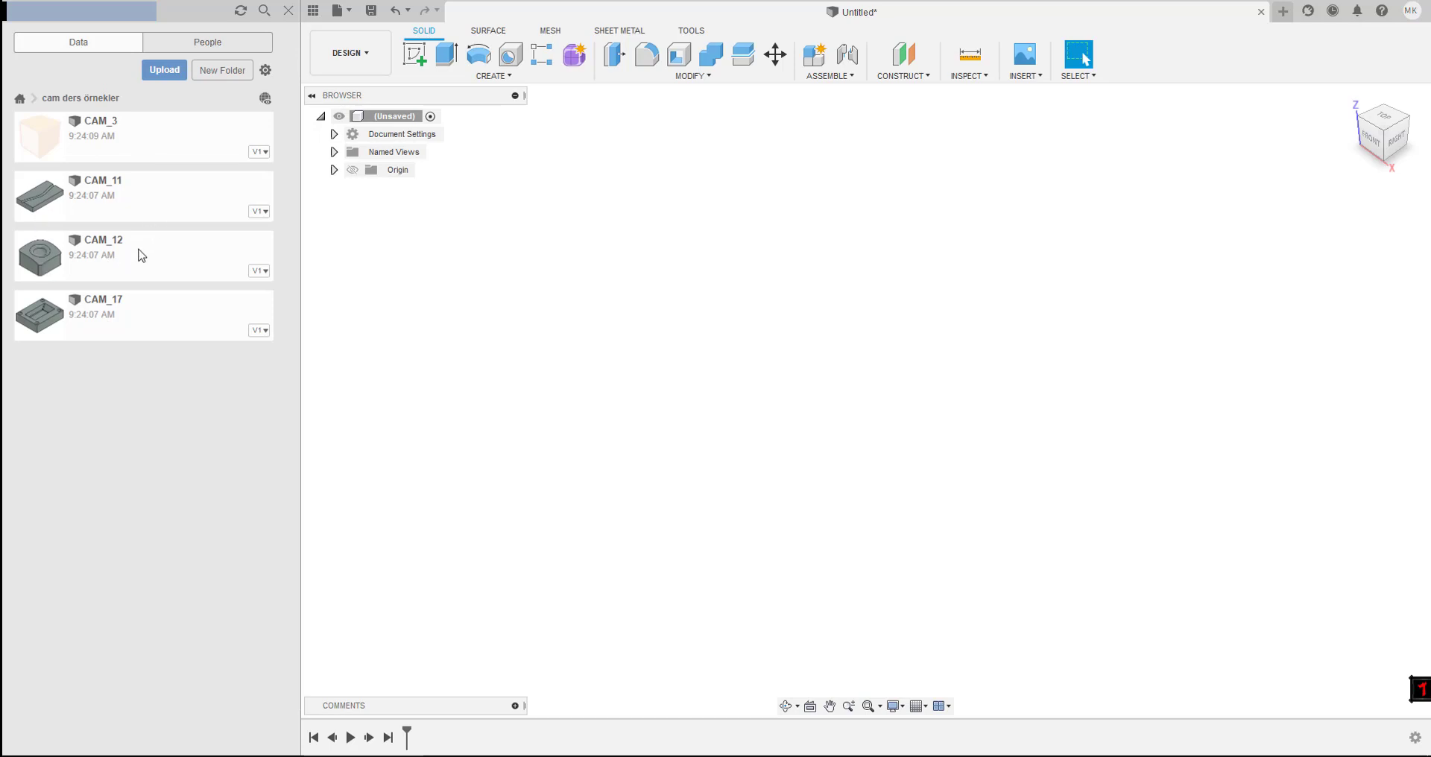
# - Open CAM_11 and CAM_17 from the Data panel, orbit CAM_17 and return to the home view
pyautogui.doubleClick(128, 199)
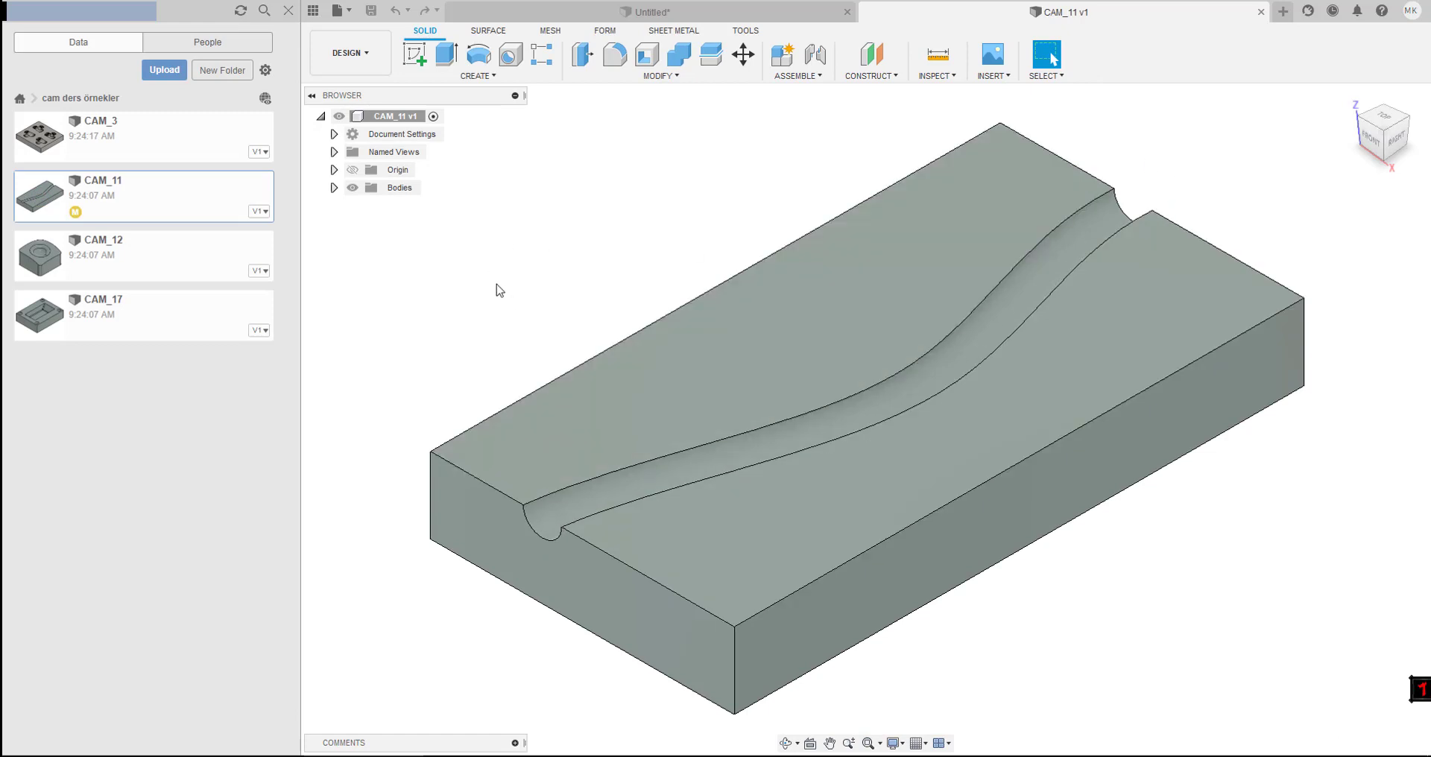
pyautogui.scroll(-1, 677, 249)
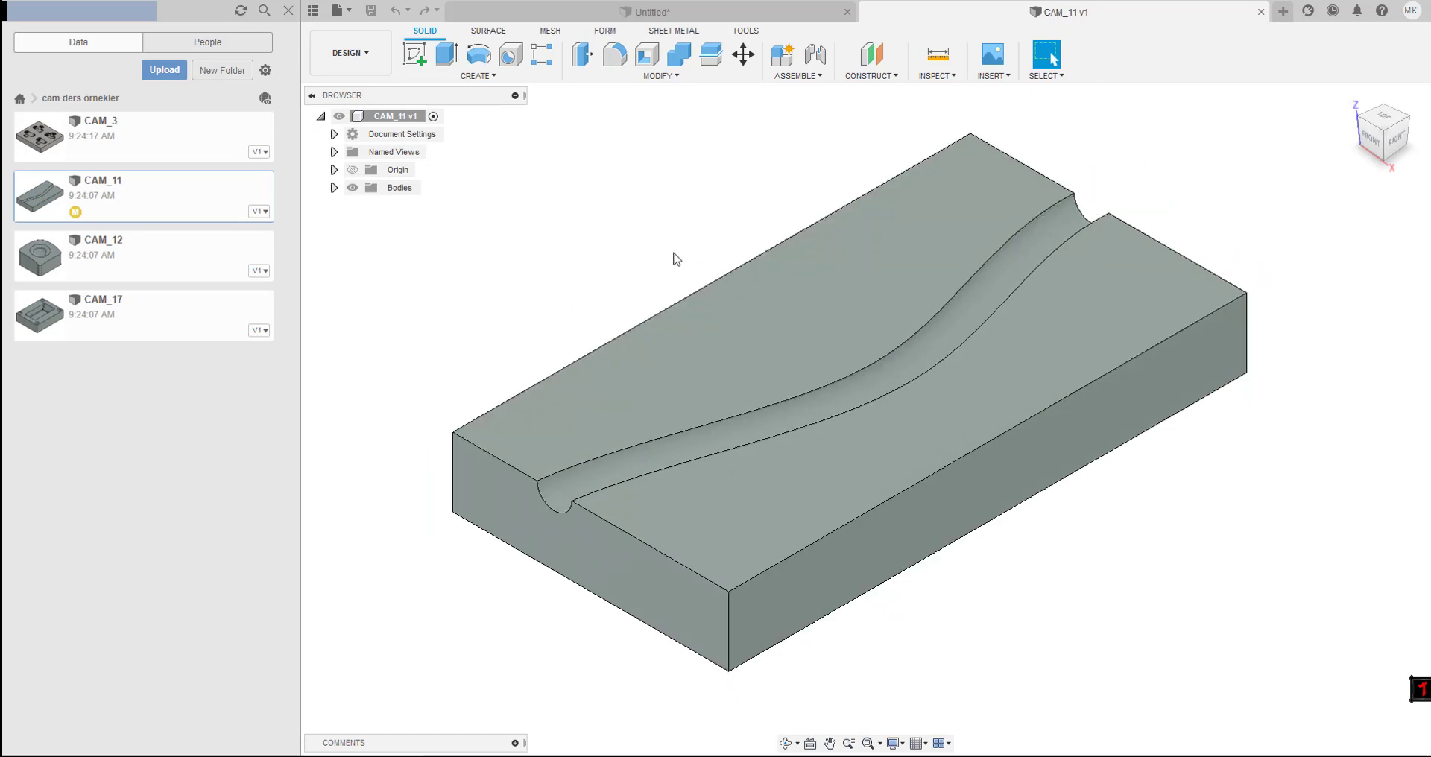
pyautogui.doubleClick(111, 316)
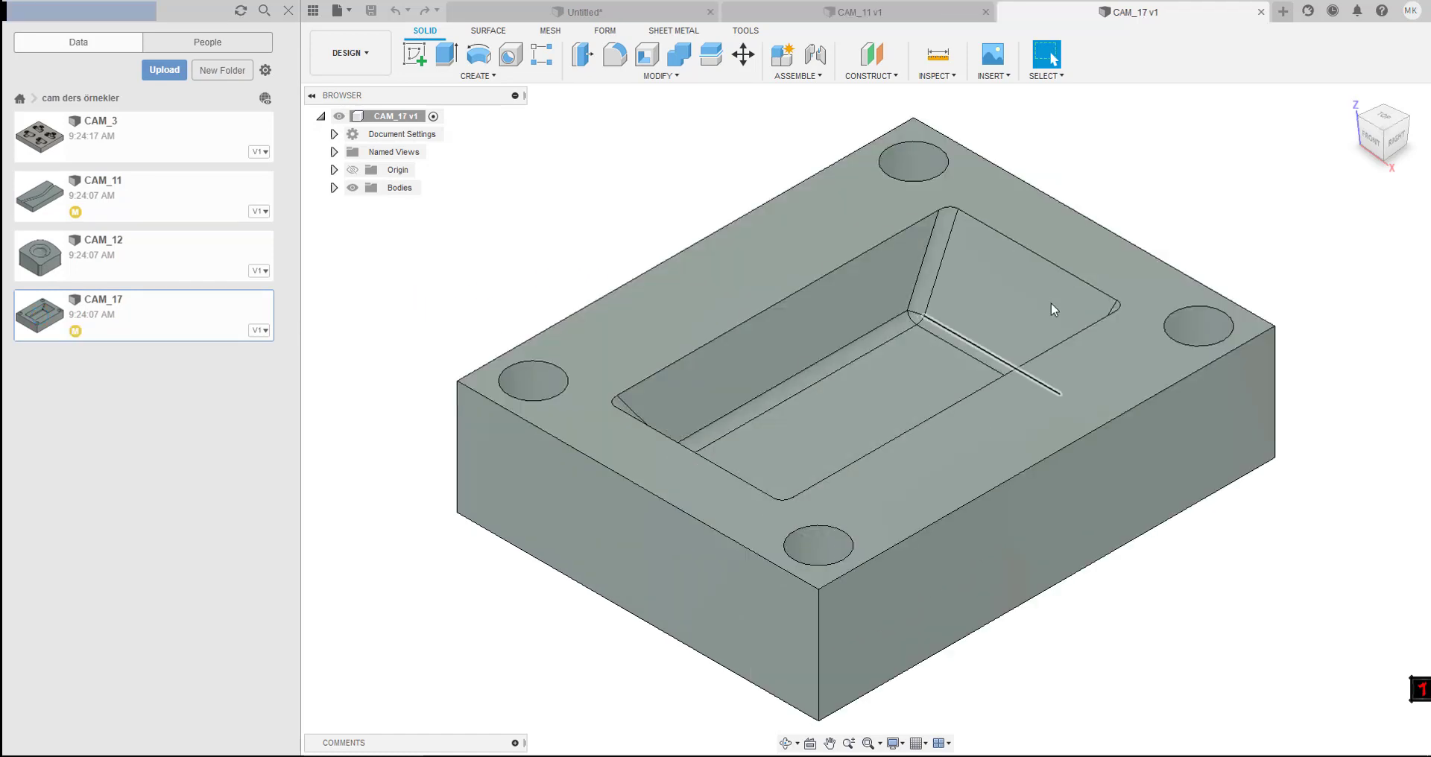
pyautogui.moveTo(1156, 211)
pyautogui.keyDown('shift'); pyautogui.mouseDown(button='middle')
pyautogui.moveTo(1148, 172)
pyautogui.moveTo(1117, 216)
pyautogui.moveTo(1111, 144)
pyautogui.moveTo(1098, 355)
pyautogui.moveTo(1187, 236)
pyautogui.moveTo(1156, 271)
pyautogui.moveTo(1128, 274)
pyautogui.moveTo(1121, 186)
pyautogui.moveTo(1178, 243)
pyautogui.moveTo(1188, 214)
pyautogui.moveTo(1124, 332)
pyautogui.moveTo(1165, 258)
pyautogui.moveTo(1156, 322)
pyautogui.mouseUp(button='middle'); pyautogui.keyUp('shift')
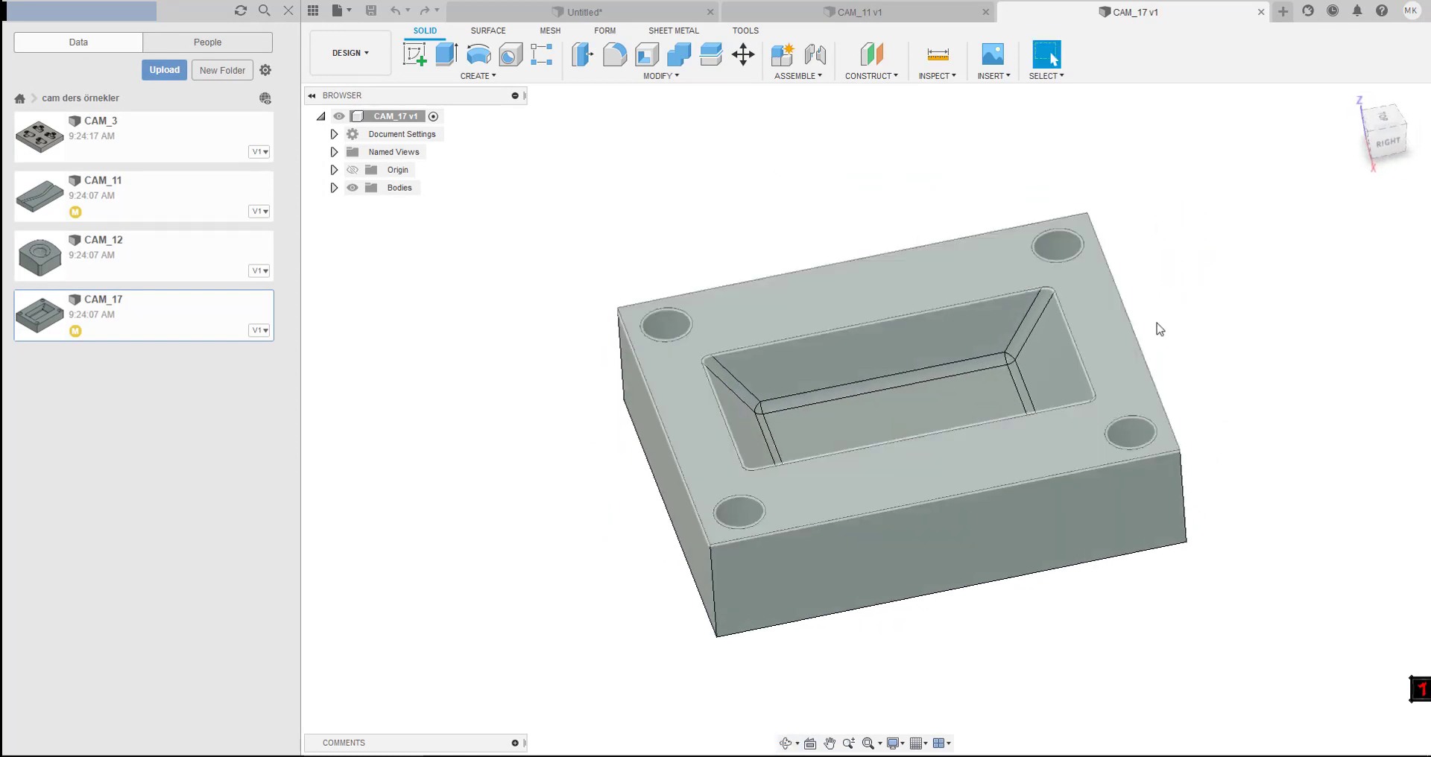
pyautogui.click(1371, 134)
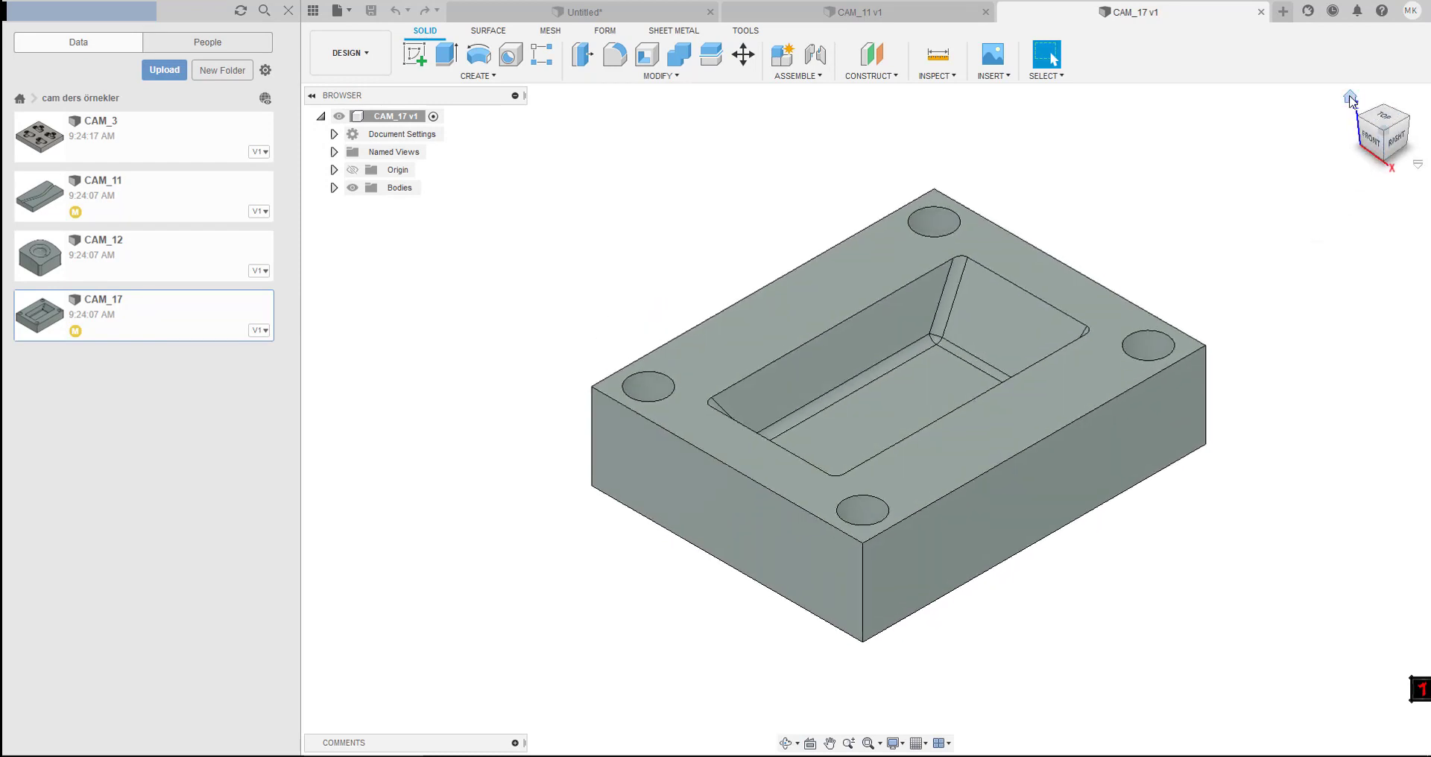
pyautogui.click(1349, 97)
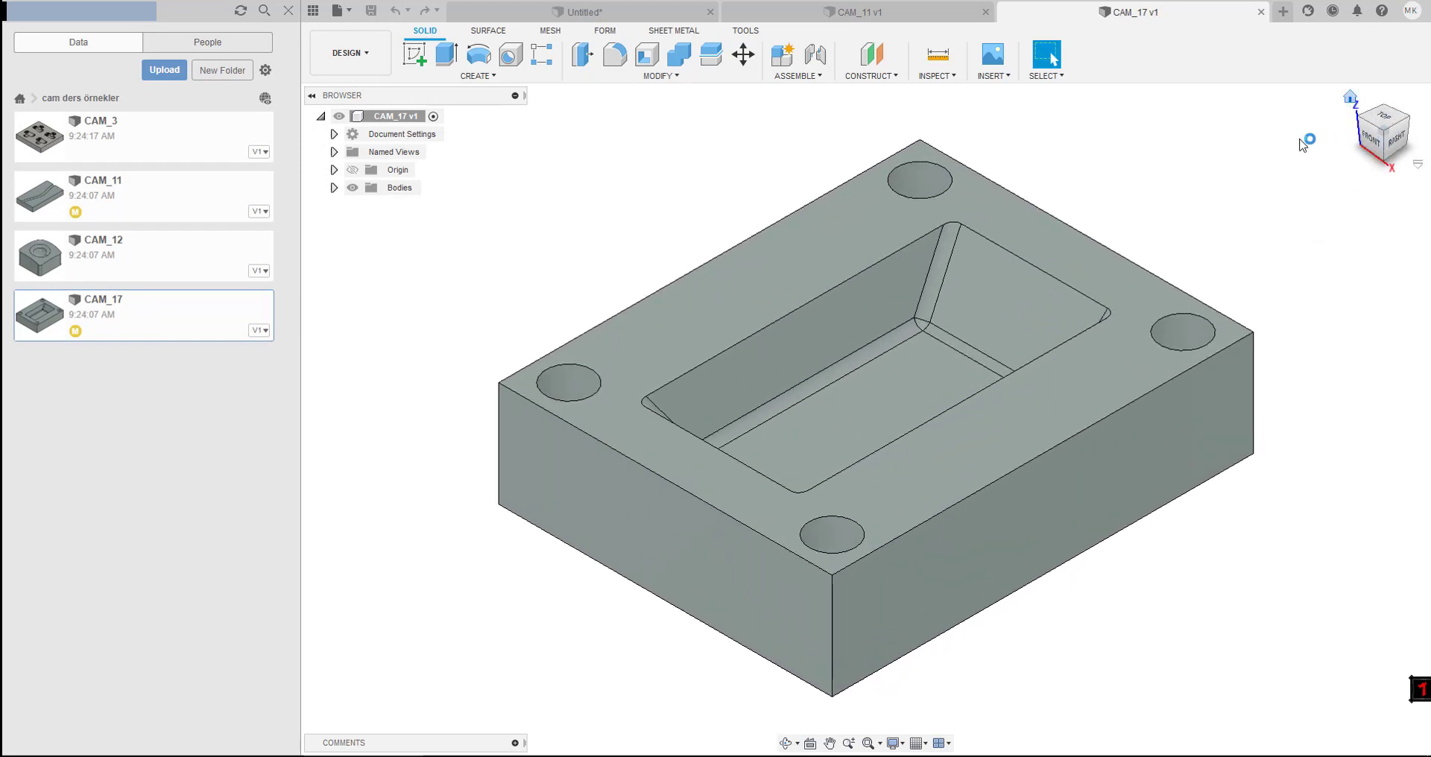
# - Open CAM_3 and orbit and zoom to examine its tee cavities from several angles
pyautogui.doubleClick(136, 147)
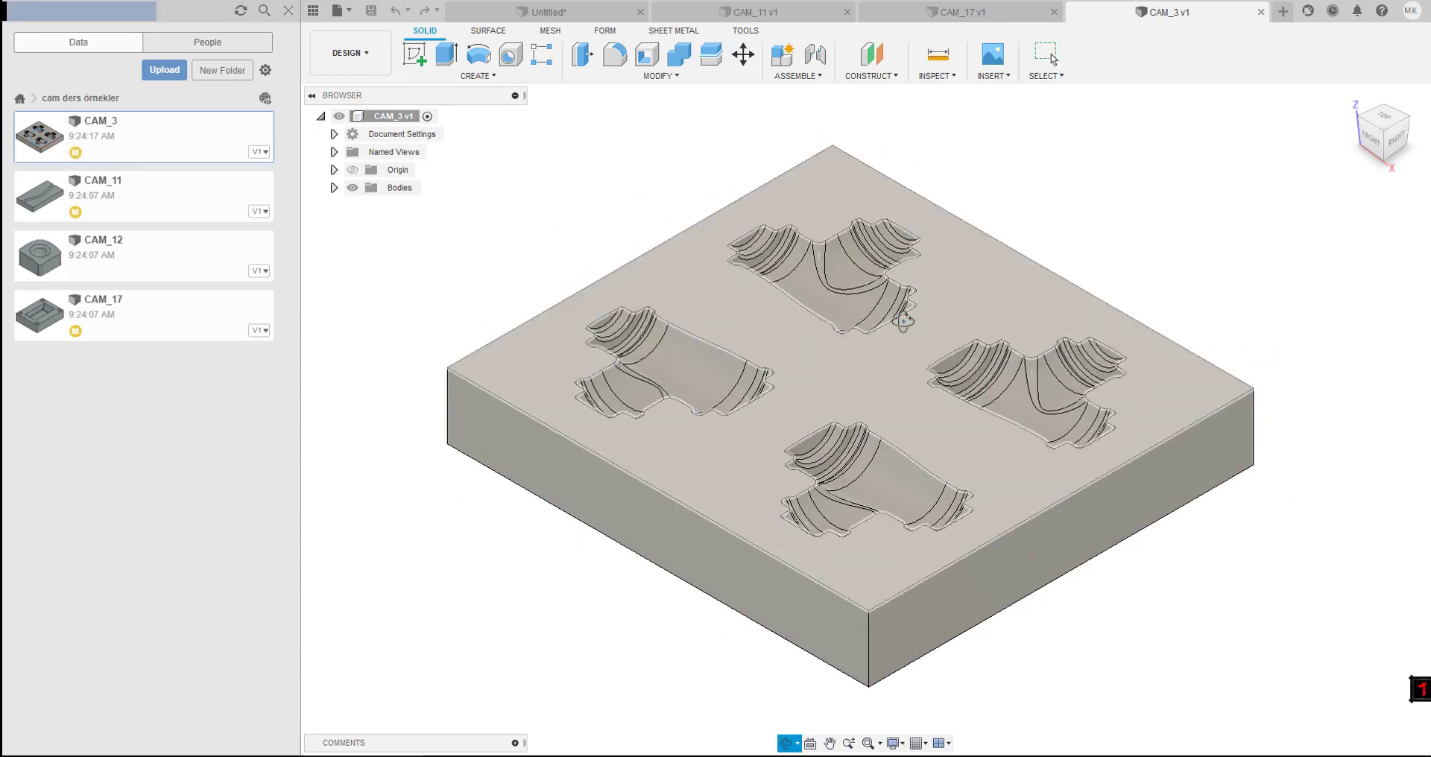
pyautogui.moveTo(903, 321)
pyautogui.keyDown('shift'); pyautogui.mouseDown(button='middle')
pyautogui.moveTo(729, 380)
pyautogui.moveTo(916, 333)
pyautogui.moveTo(929, 409)
pyautogui.moveTo(955, 448)
pyautogui.moveTo(1043, 336)
pyautogui.mouseUp(button='middle'); pyautogui.keyUp('shift')
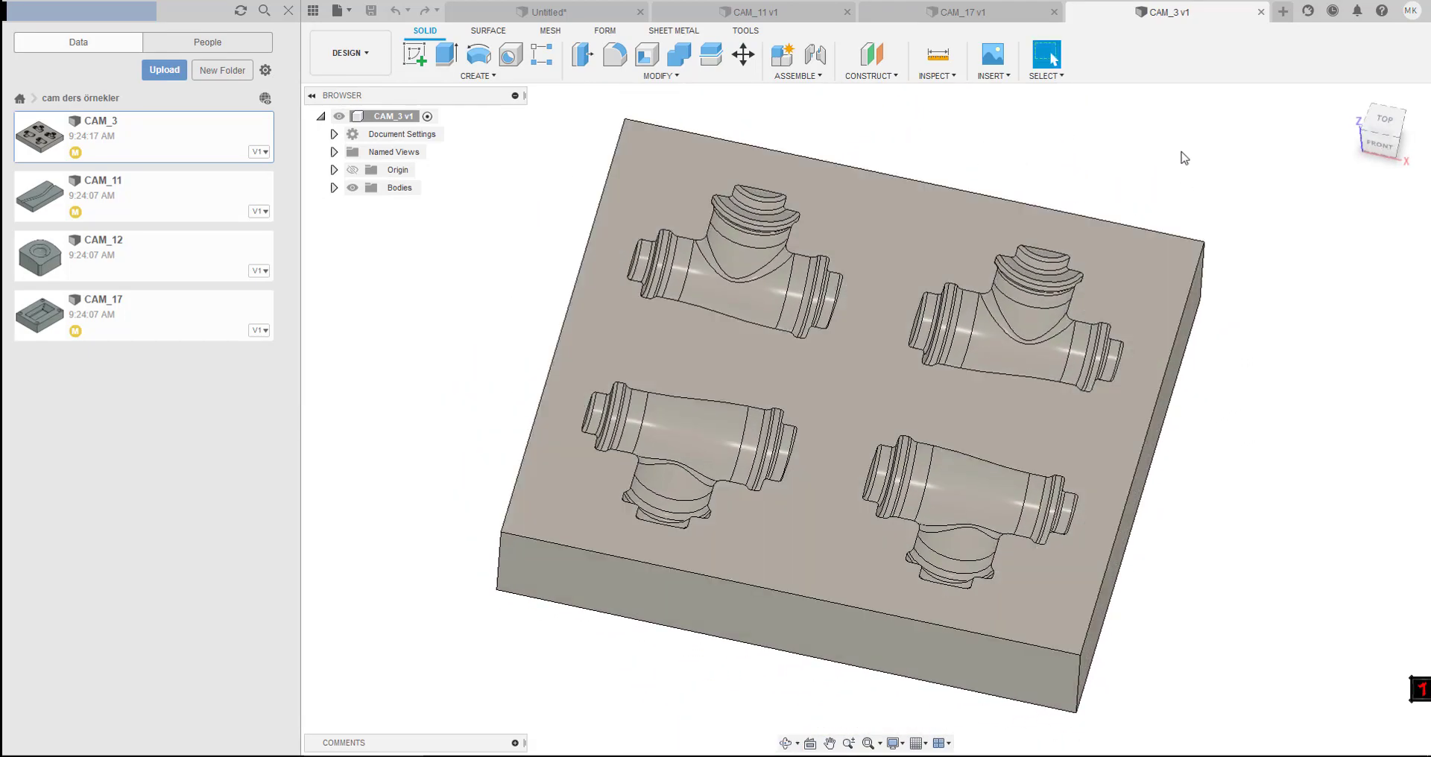
pyautogui.scroll(2, 1137, 176)
pyautogui.scroll(5, 1124, 246)
pyautogui.moveTo(1125, 245)
pyautogui.keyDown('shift'); pyautogui.mouseDown(button='middle')
pyautogui.moveTo(1119, 200)
pyautogui.moveTo(1102, 217)
pyautogui.moveTo(1142, 188)
pyautogui.mouseUp(button='middle'); pyautogui.keyUp('shift')
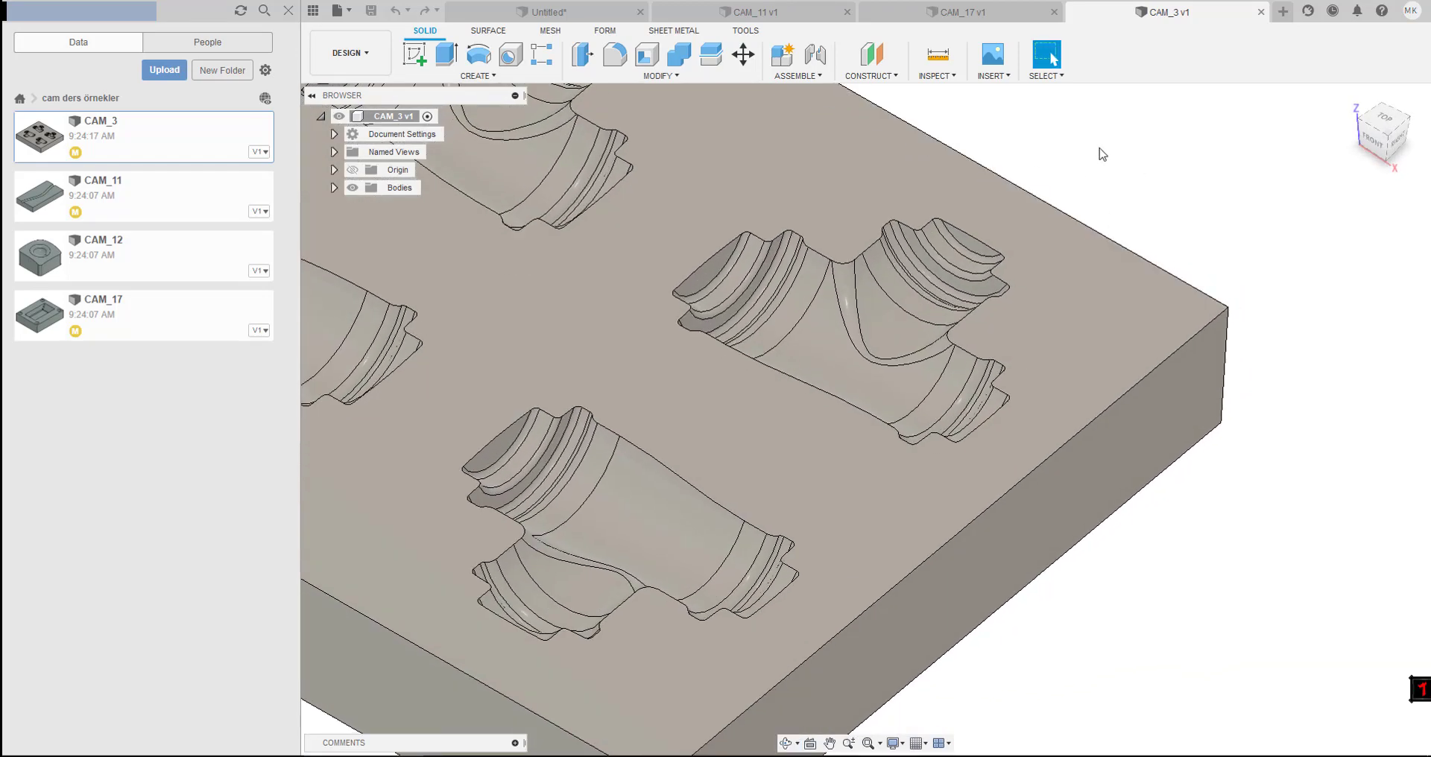
pyautogui.scroll(-2, 933, 272)
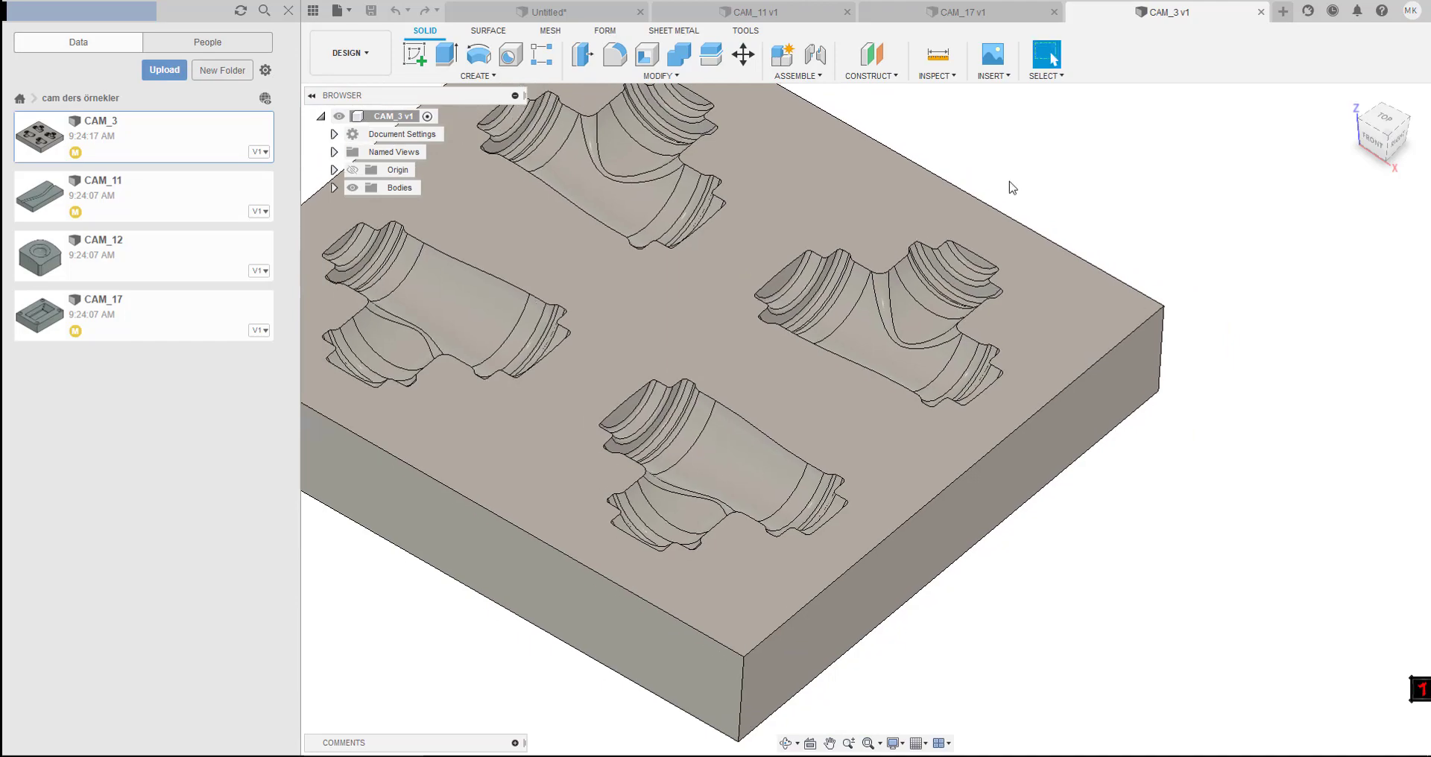
pyautogui.scroll(-3, 923, 182)
pyautogui.keyDown('shift'); pyautogui.moveTo(922, 182); pyautogui.dragTo(996, 291, button='middle'); pyautogui.keyUp('shift')
pyautogui.moveTo(705, 337)
pyautogui.keyDown('shift'); pyautogui.mouseDown(button='middle')
pyautogui.moveTo(716, 294)
pyautogui.moveTo(728, 389)
pyautogui.moveTo(757, 349)
pyautogui.moveTo(808, 323)
pyautogui.moveTo(918, 317)
pyautogui.moveTo(935, 246)
pyautogui.moveTo(877, 232)
pyautogui.mouseUp(button='middle'); pyautogui.keyUp('shift')
pyautogui.scroll(5, 877, 232)
pyautogui.scroll(2, 875, 234)
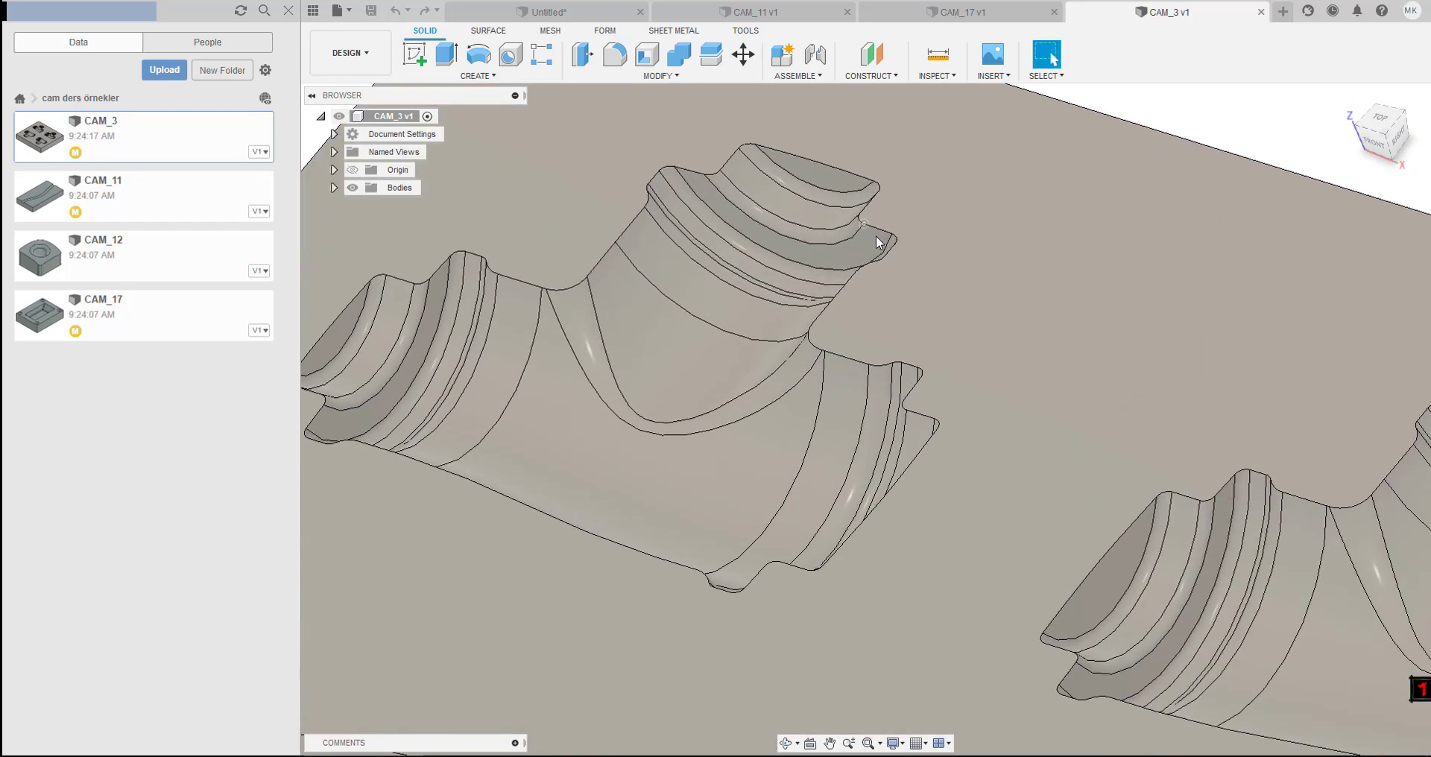
pyautogui.scroll(-4, 875, 235)
pyautogui.scroll(-2, 875, 236)
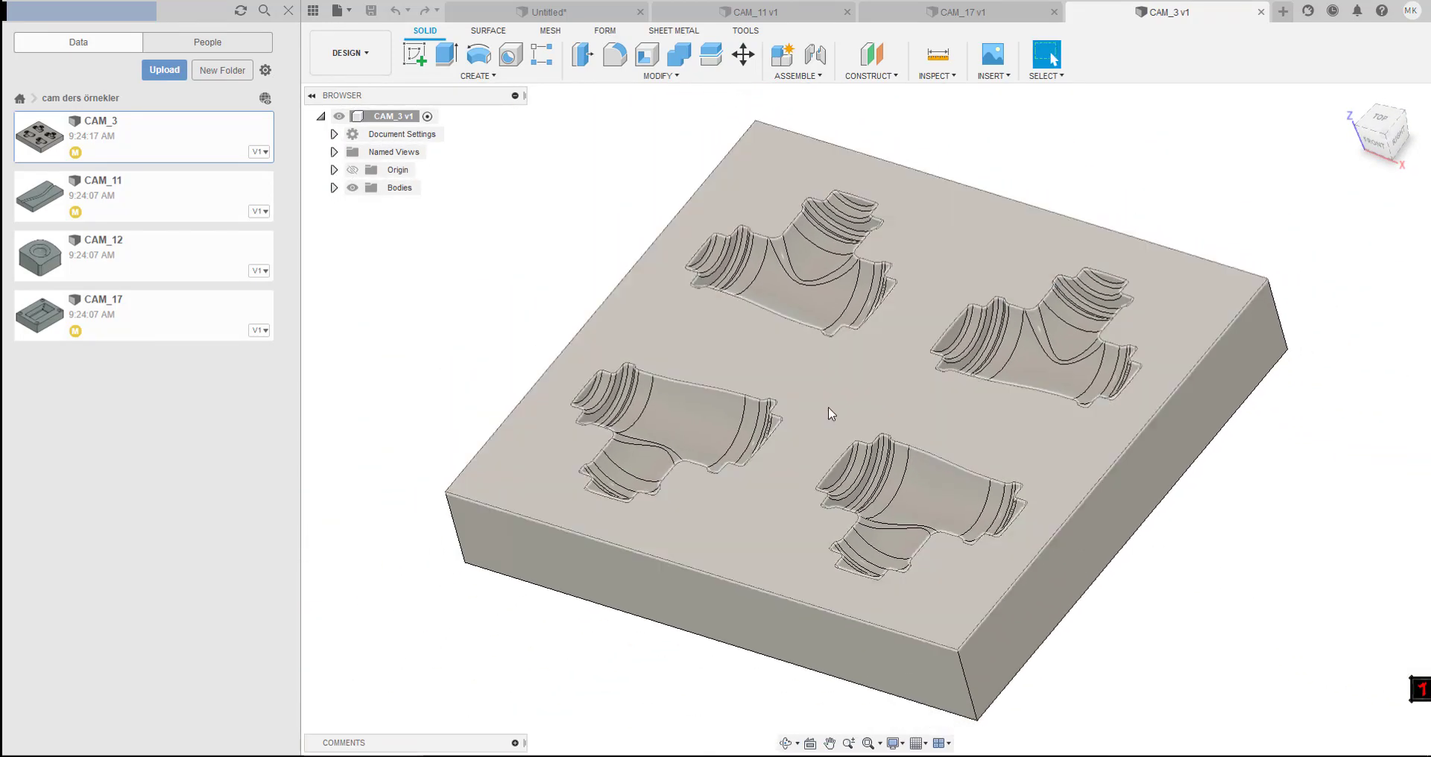
pyautogui.moveTo(829, 406)
pyautogui.keyDown('shift'); pyautogui.mouseDown(button='middle')
pyautogui.moveTo(851, 341)
pyautogui.moveTo(843, 412)
pyautogui.moveTo(817, 387)
pyautogui.moveTo(810, 419)
pyautogui.moveTo(819, 412)
pyautogui.mouseUp(button='middle'); pyautogui.keyUp('shift')
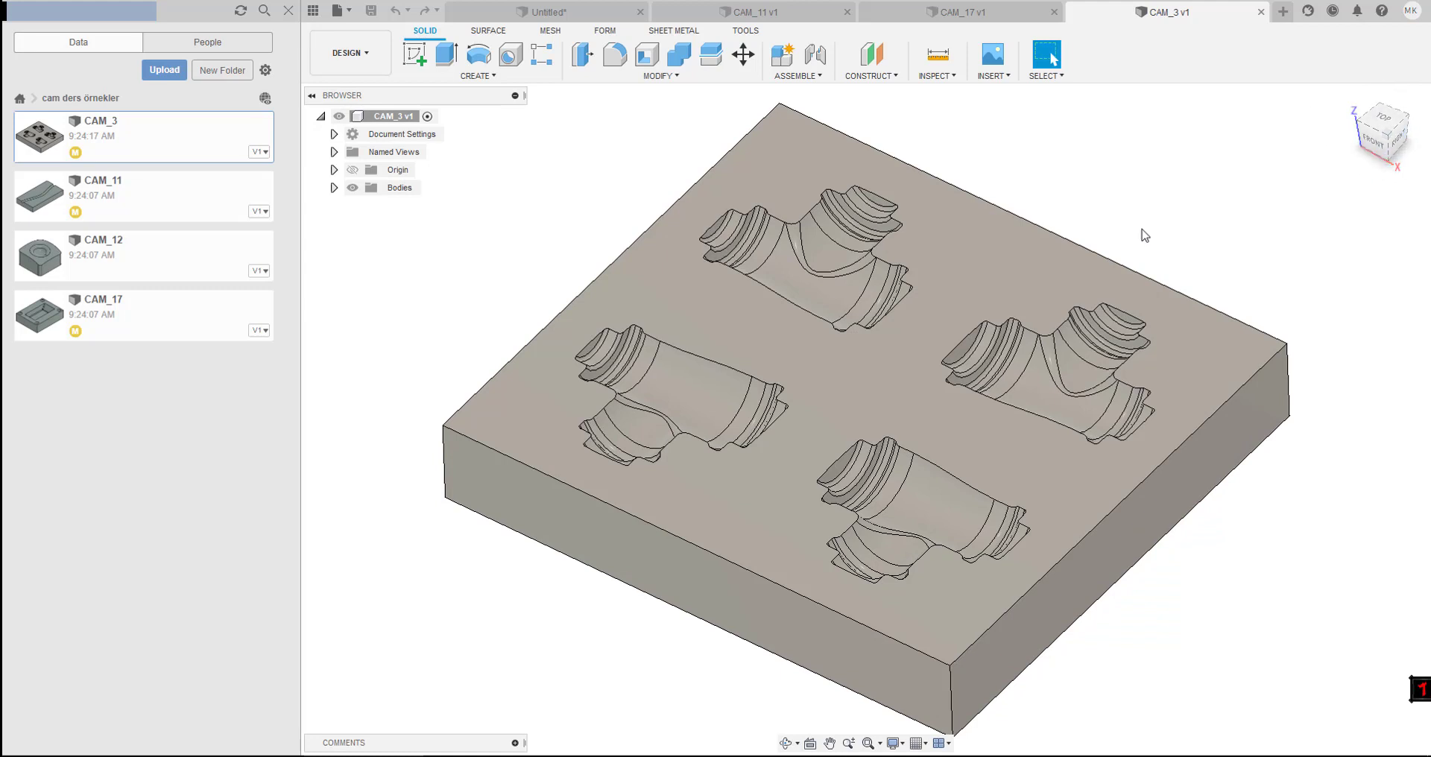
pyautogui.moveTo(1378, 134)
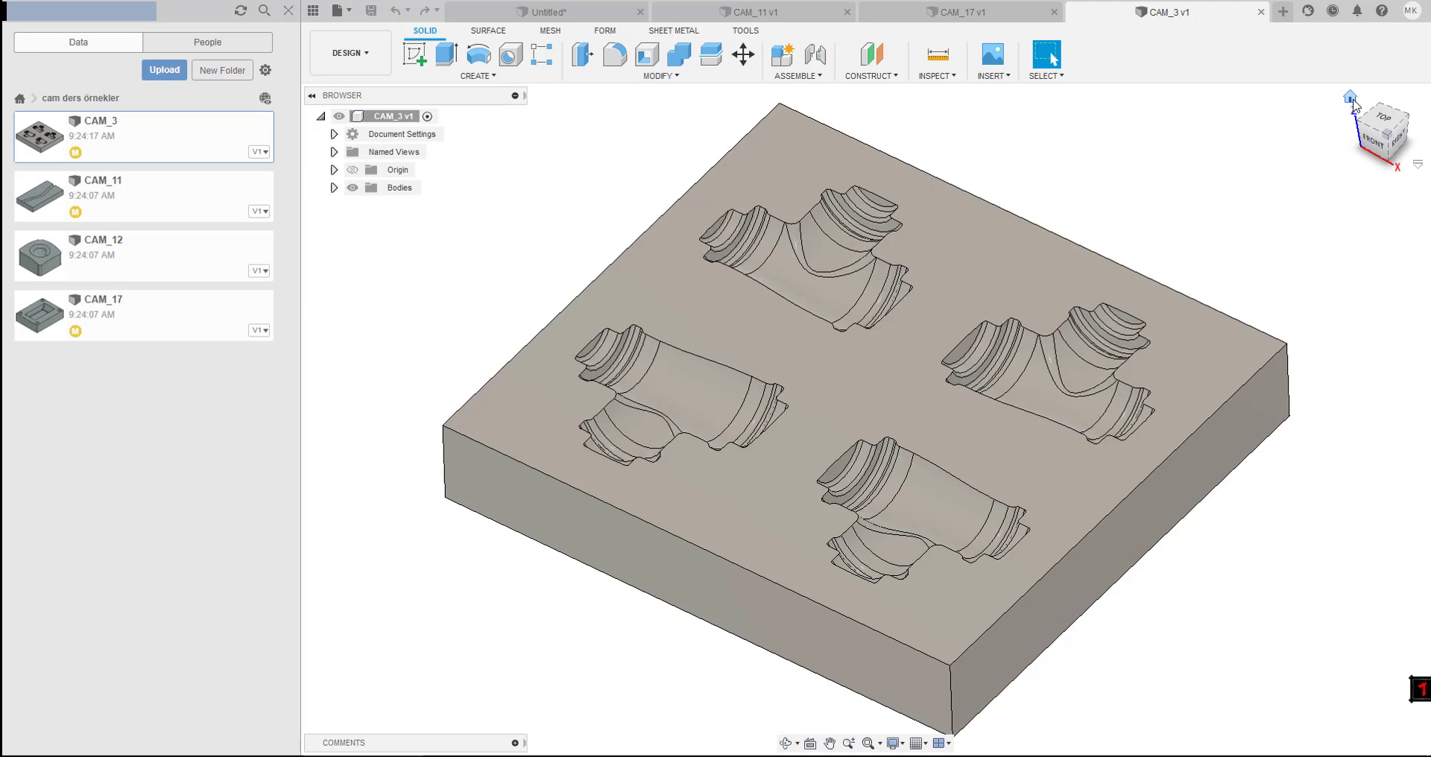
# - Return to the home view, then view the block from the back and rotate a quarter turn
pyautogui.click(1350, 98)
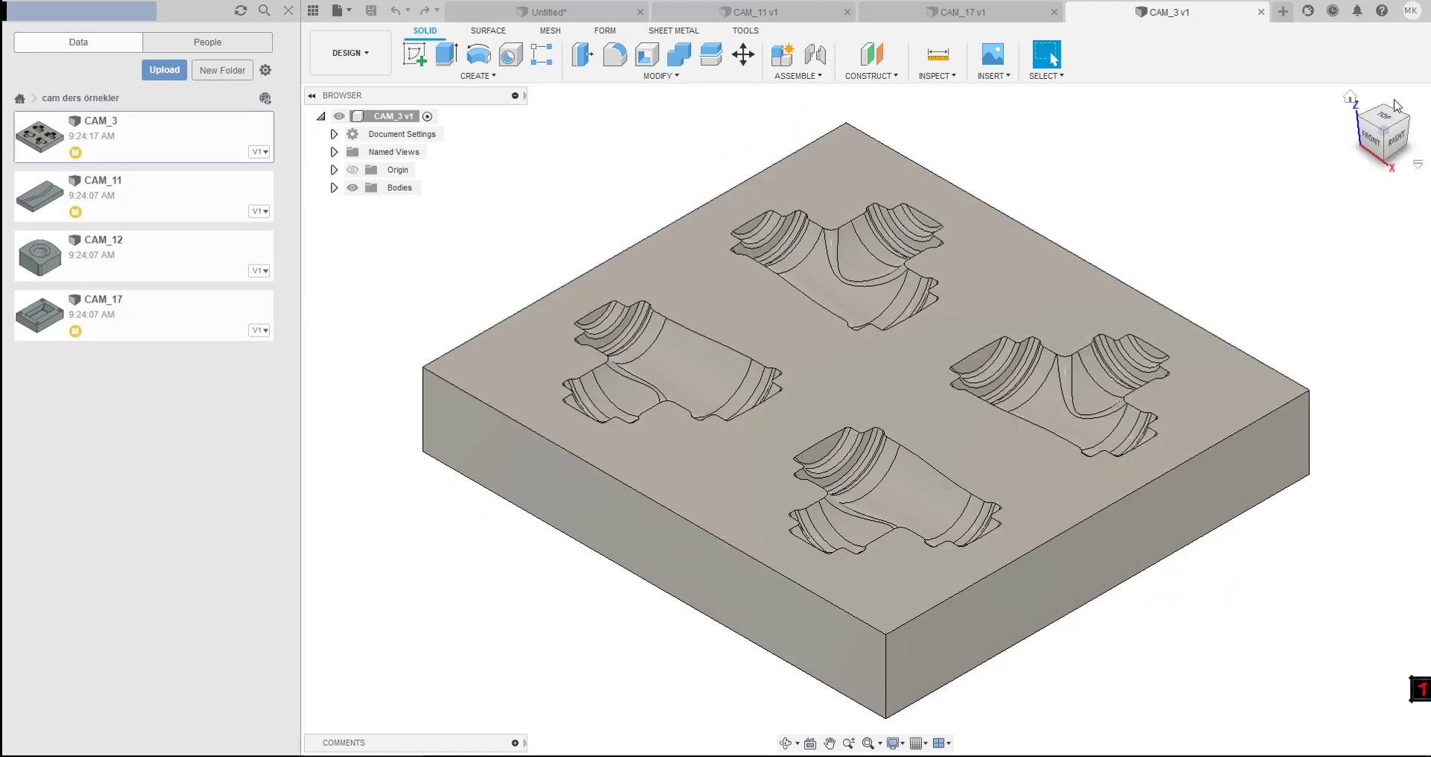
pyautogui.click(1384, 110)
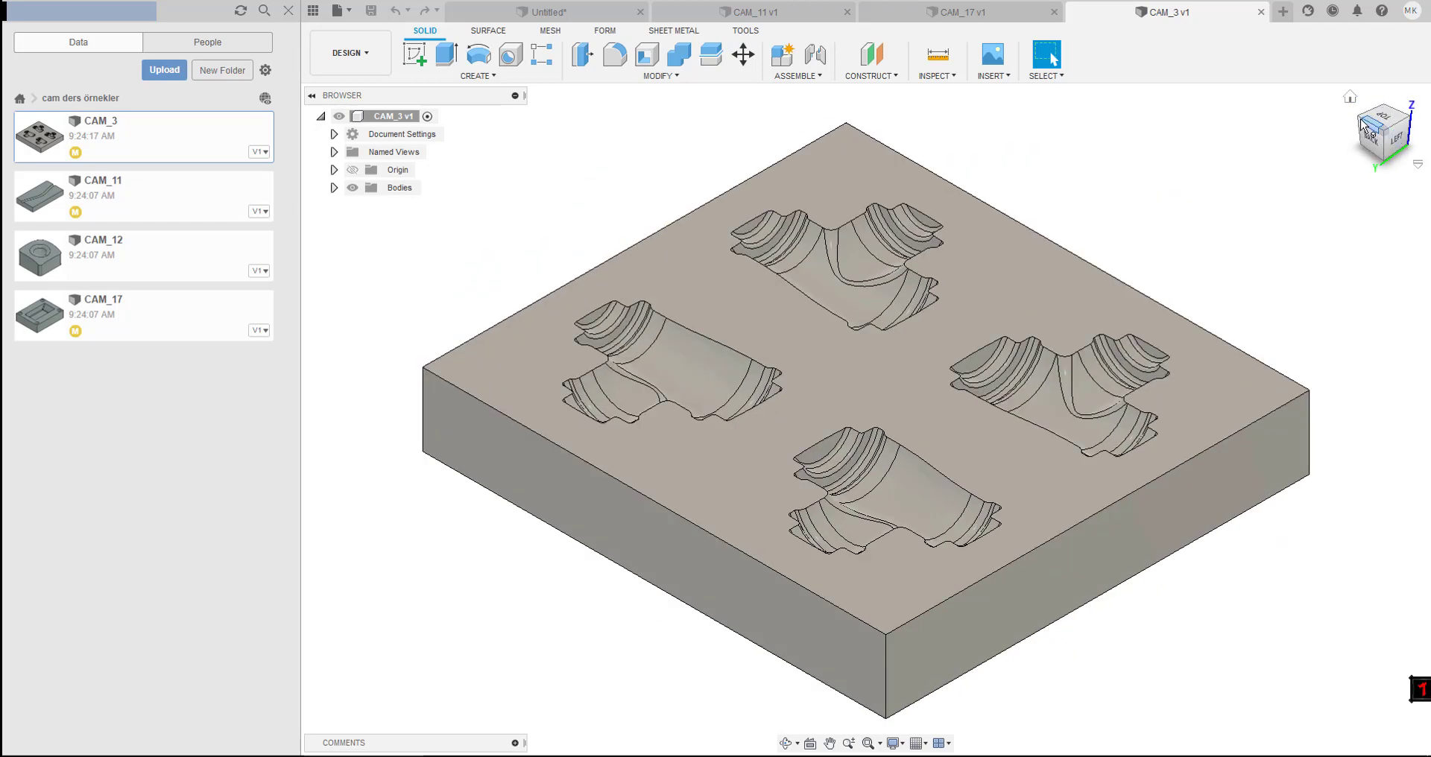
pyautogui.click(1362, 123)
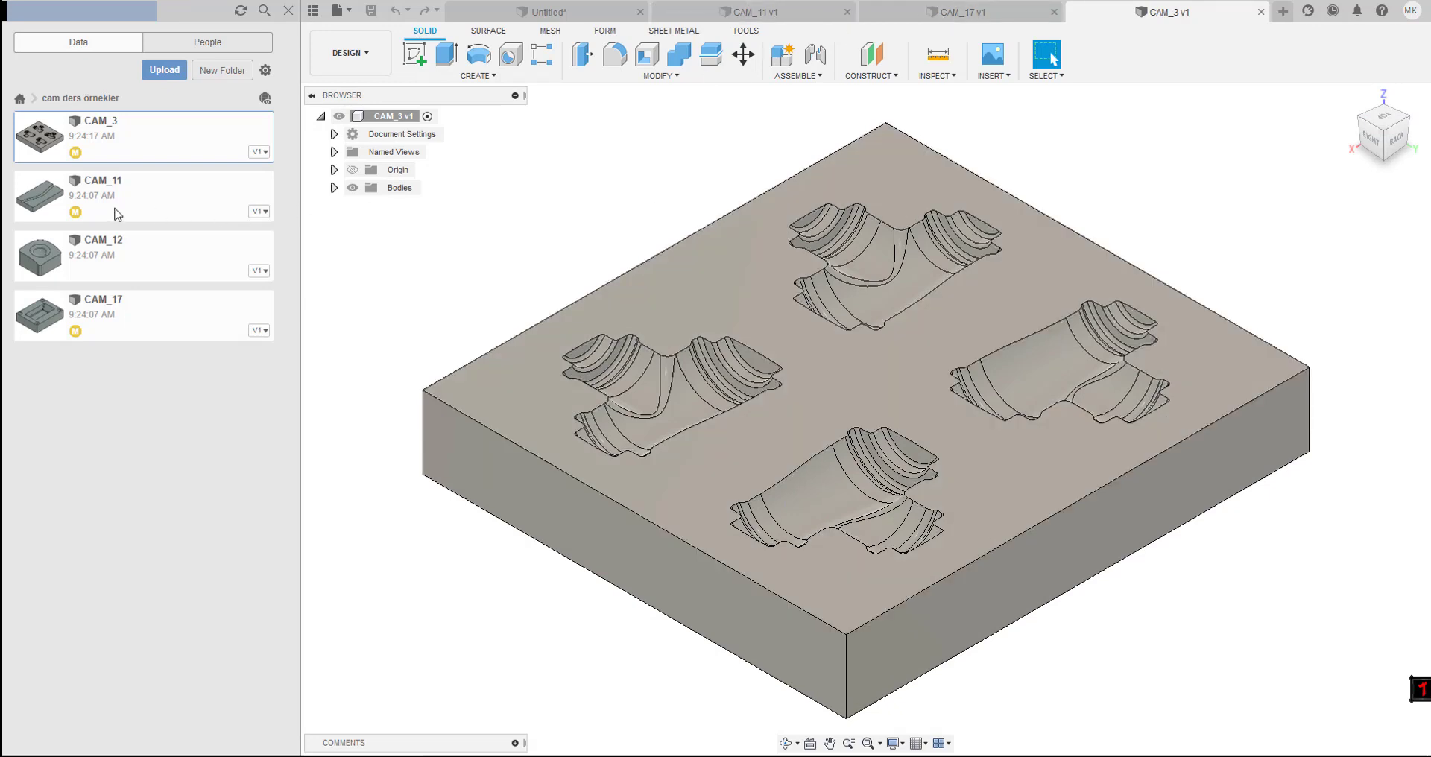
pyautogui.click(761, 17)
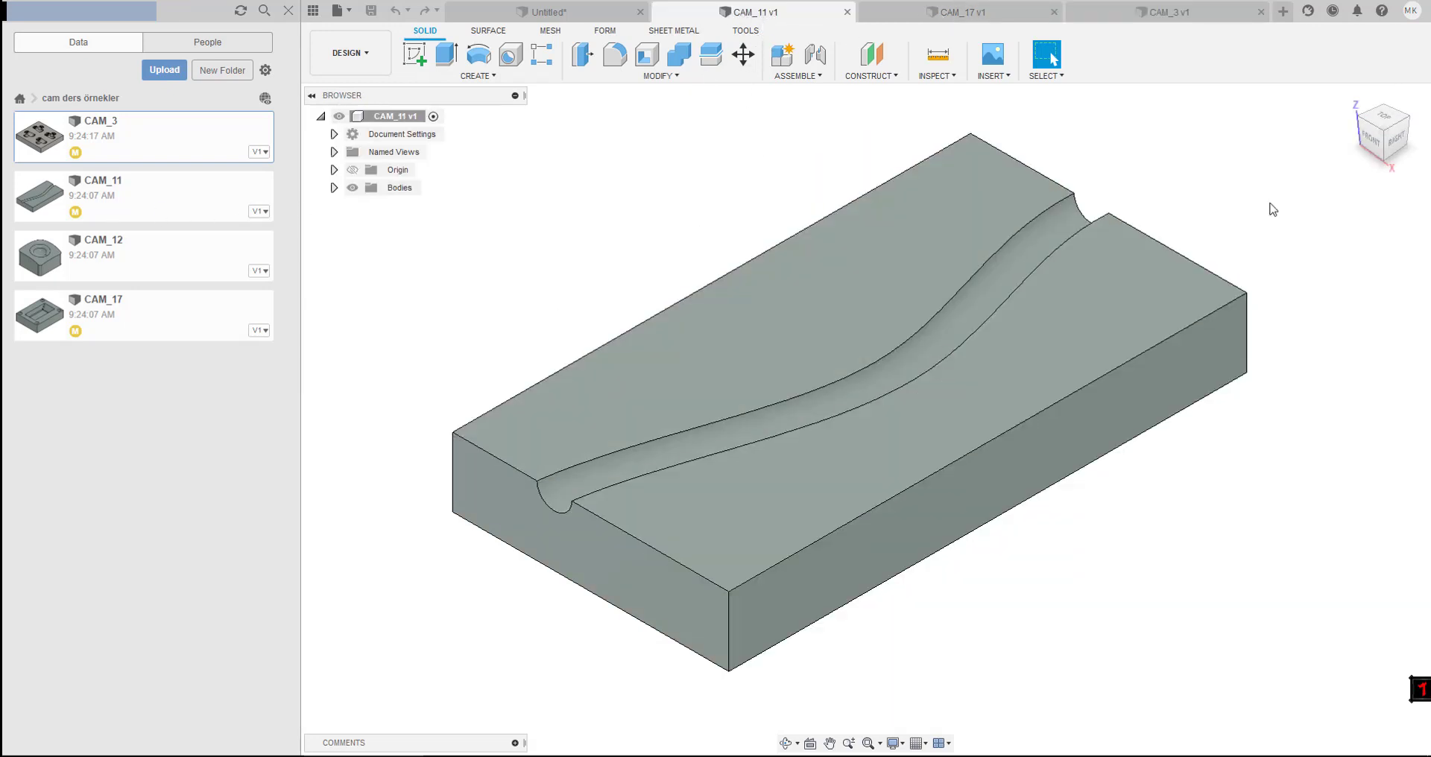
pyautogui.click(1409, 122)
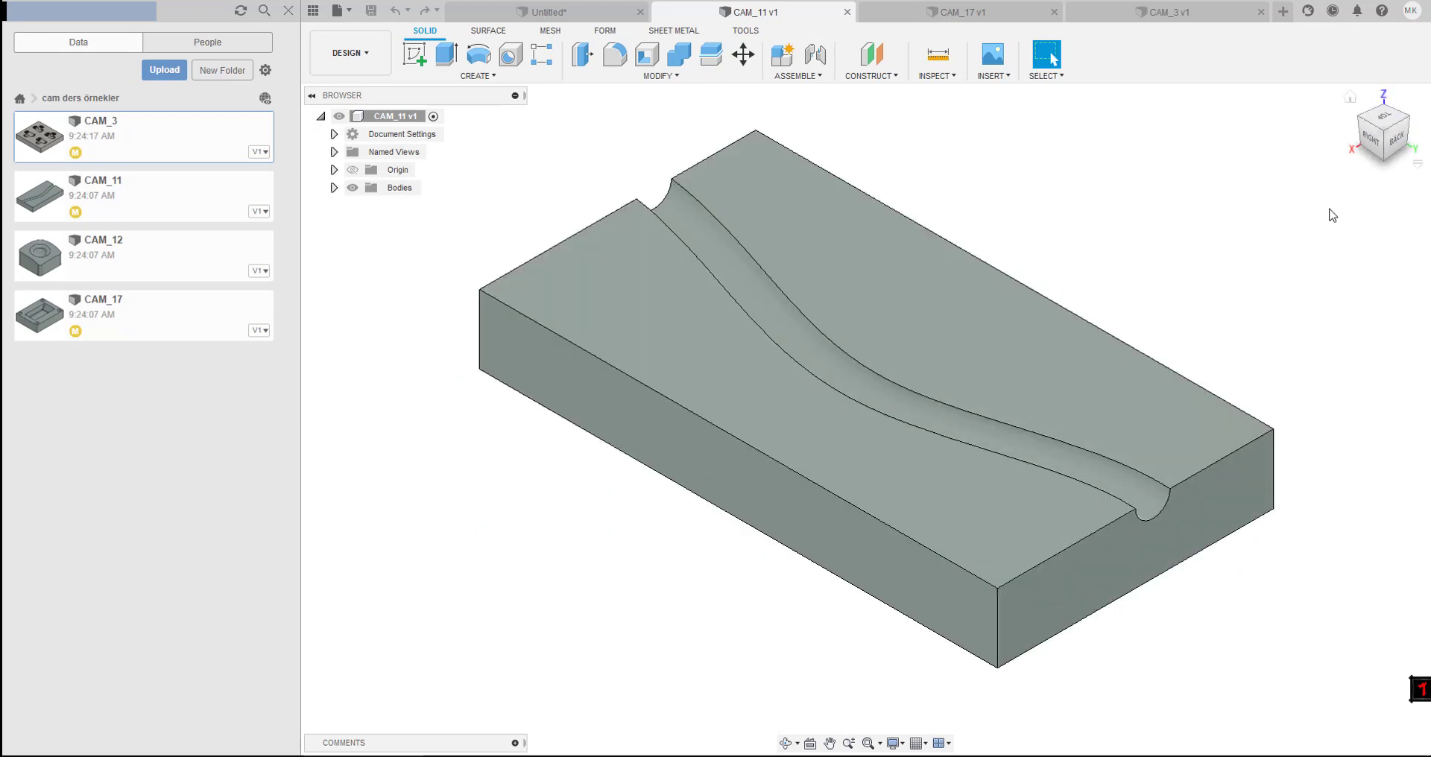
pyautogui.click(1409, 121)
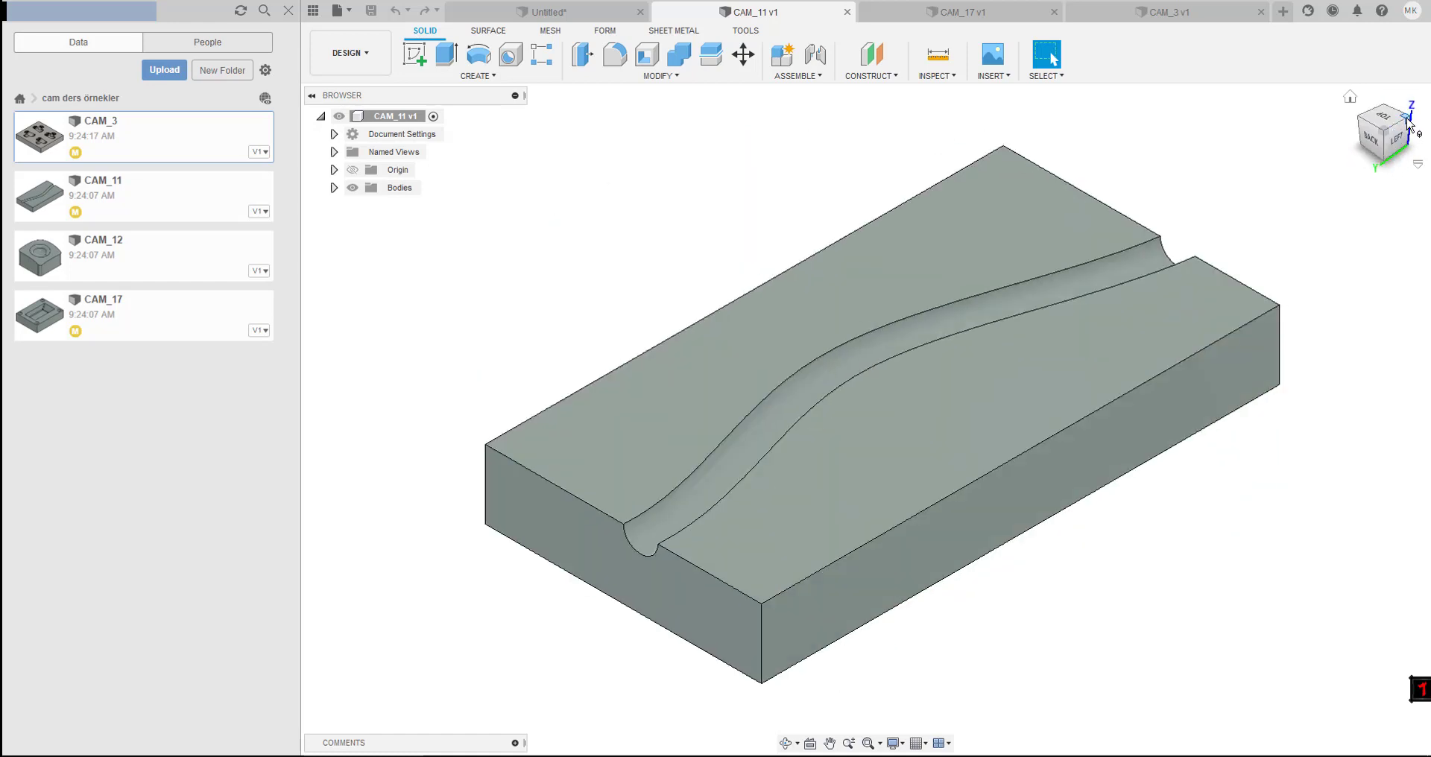
pyautogui.click(1408, 123)
pyautogui.click(1408, 125)
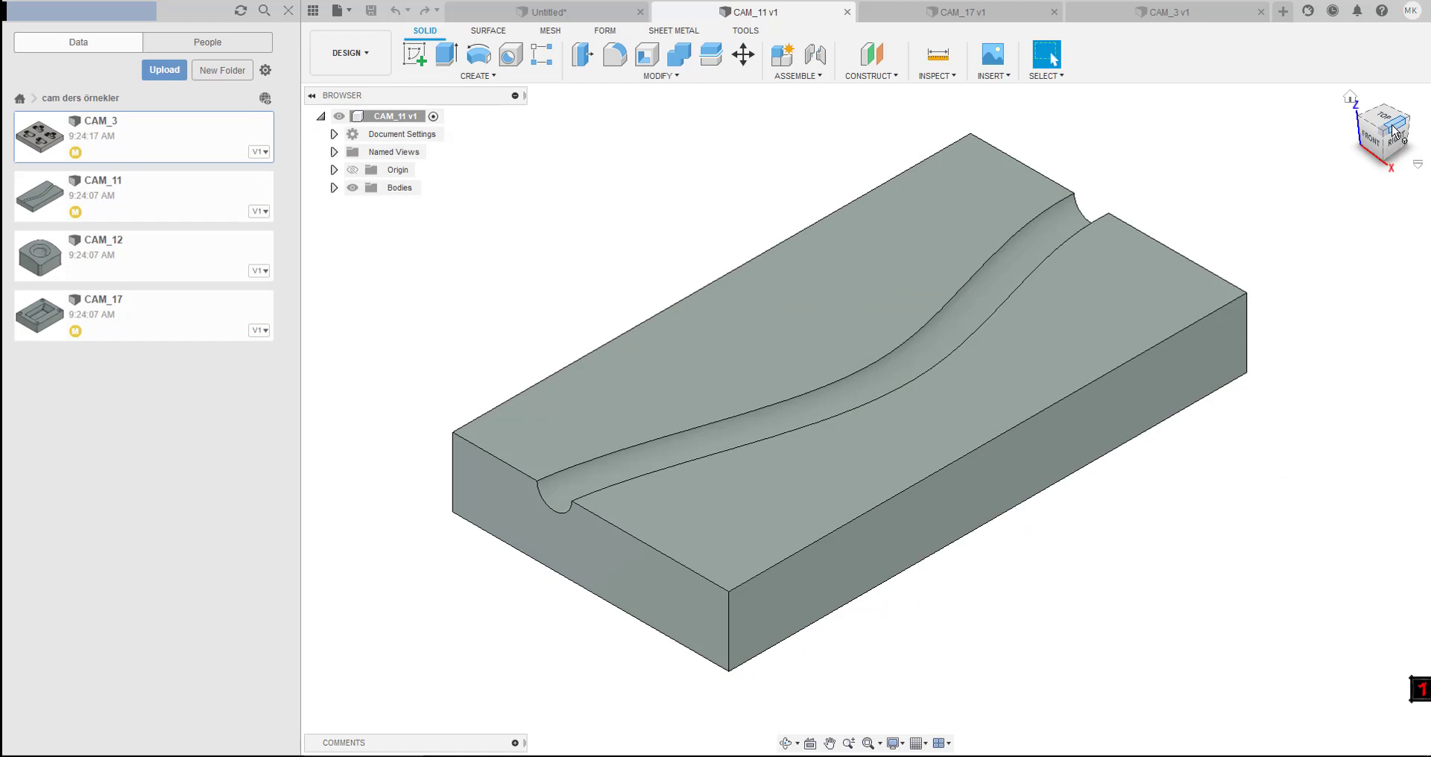
pyautogui.click(1392, 130)
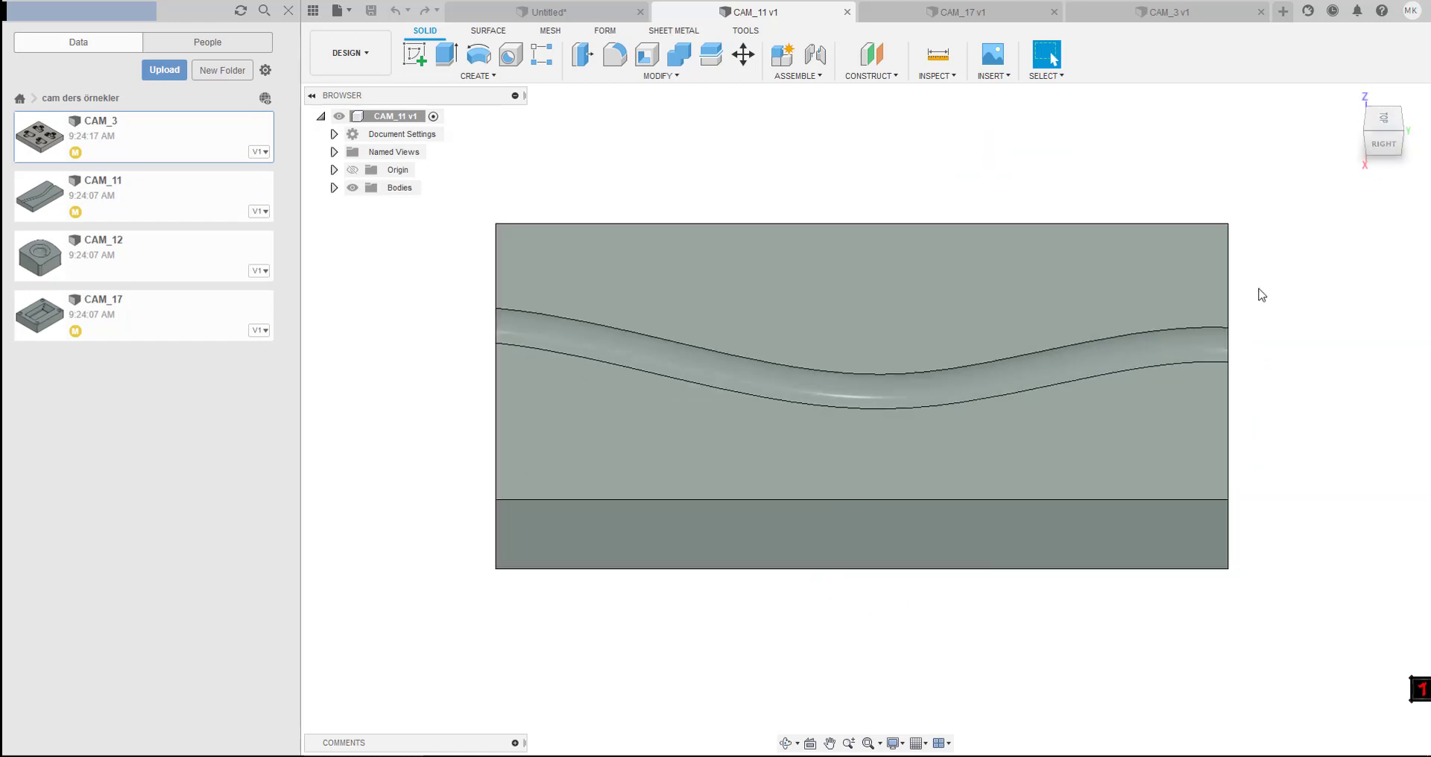
pyautogui.click(1403, 125)
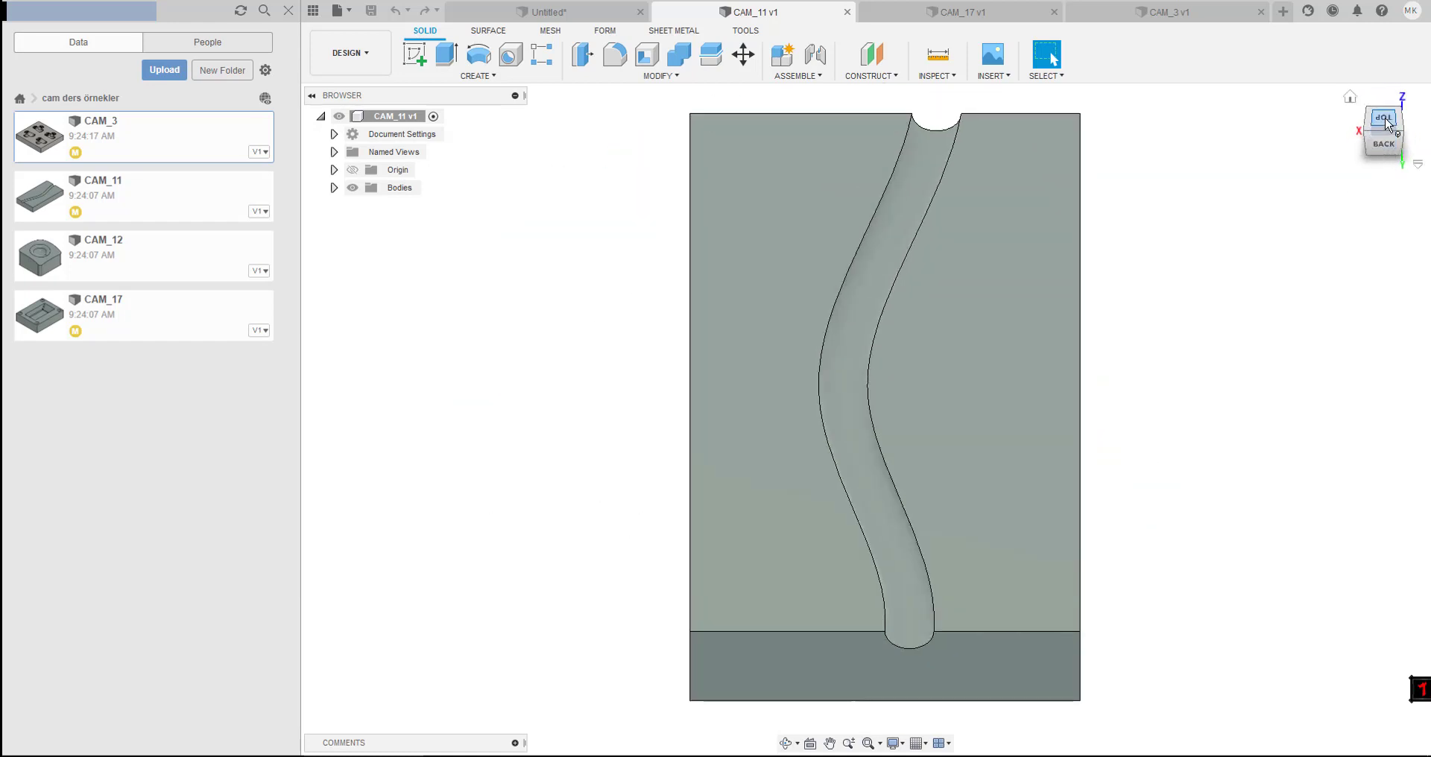
pyautogui.click(1385, 123)
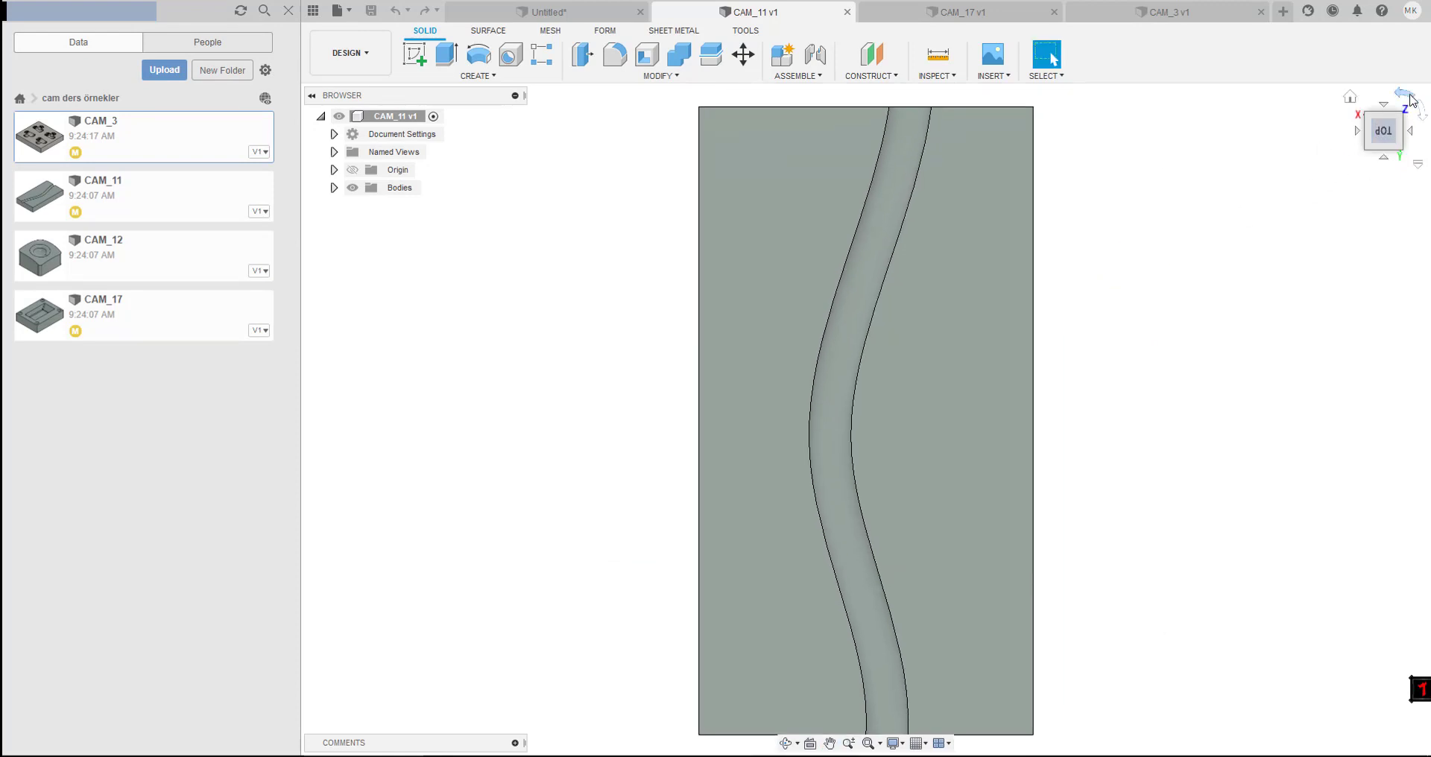
pyautogui.click(1410, 100)
pyautogui.click(1410, 99)
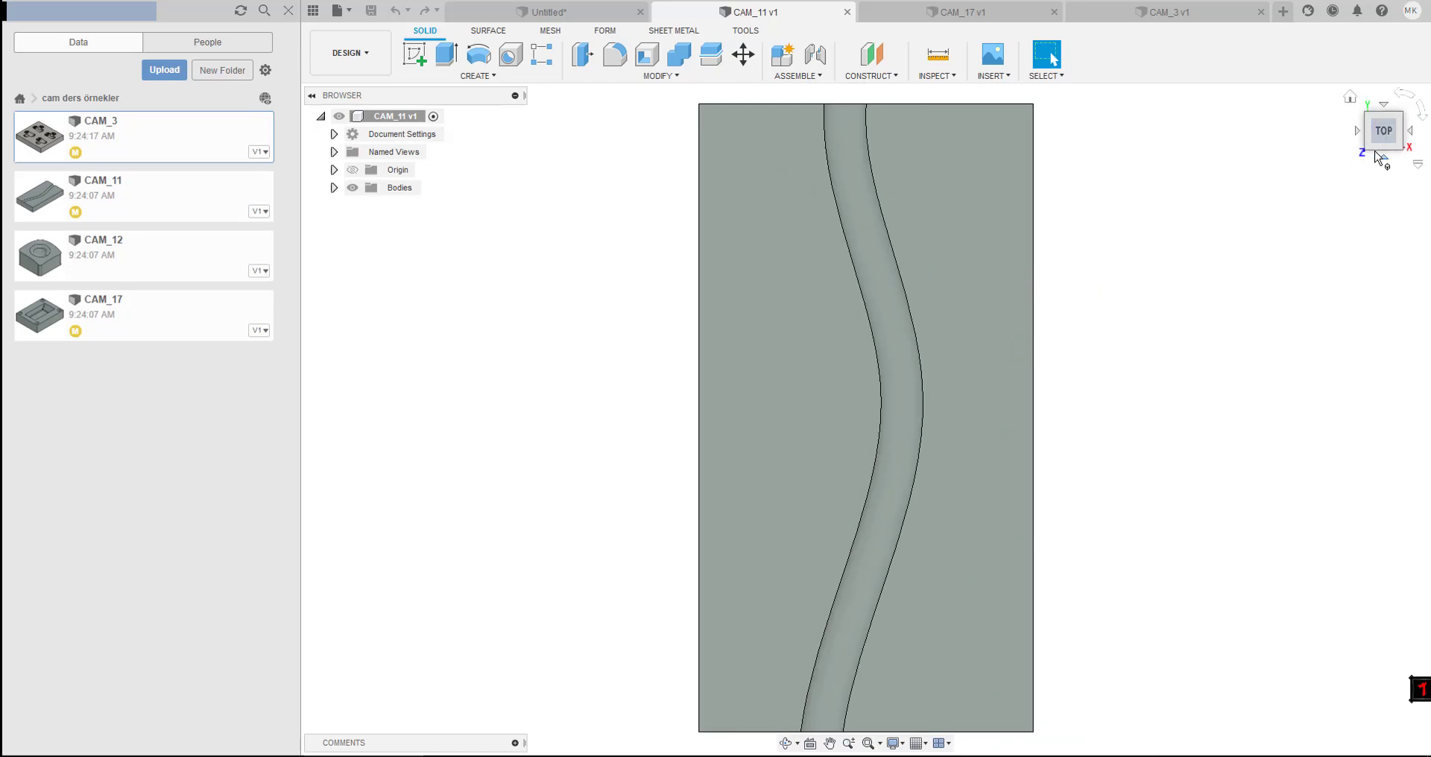
pyautogui.click(1350, 97)
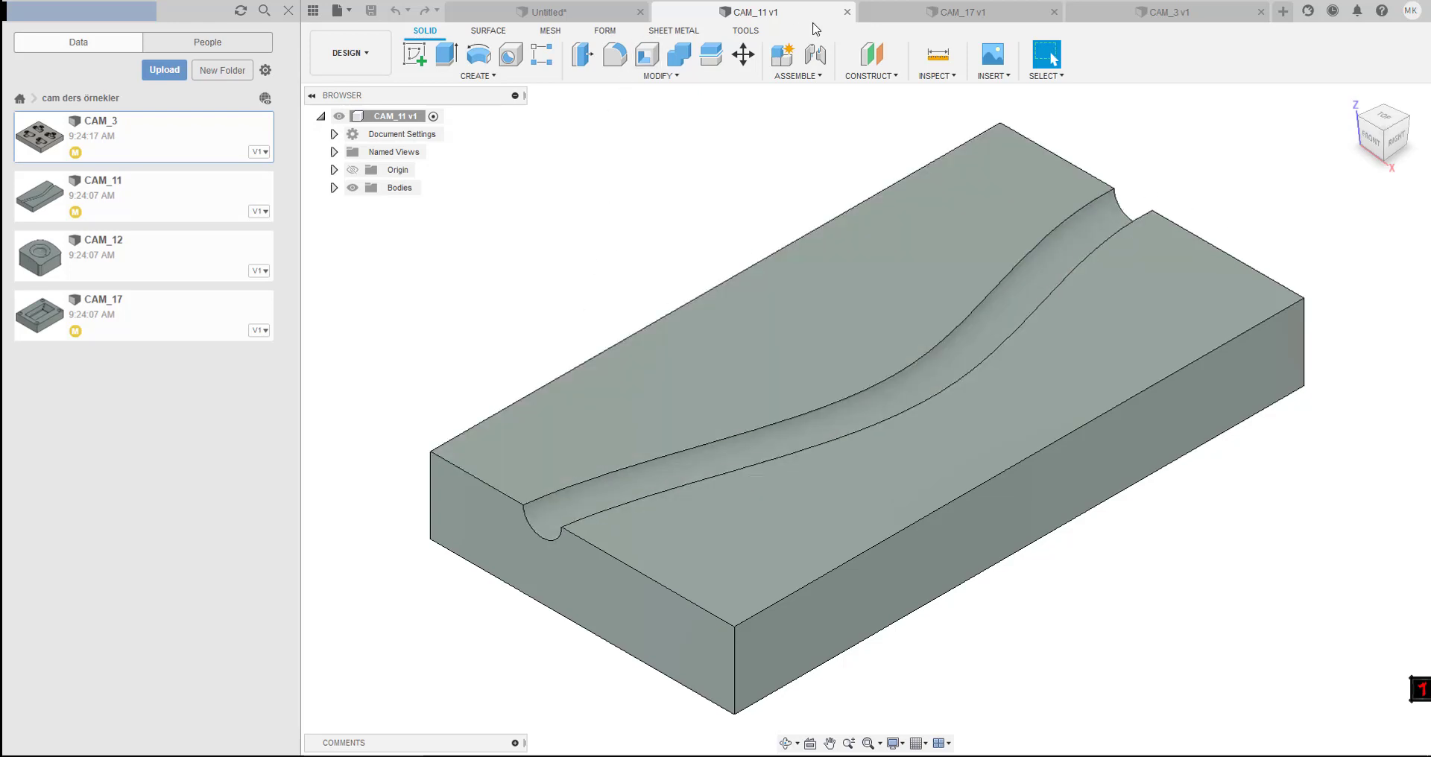
# - Close the empty Untitled design, discarding it without saving
pyautogui.click(590, 18)
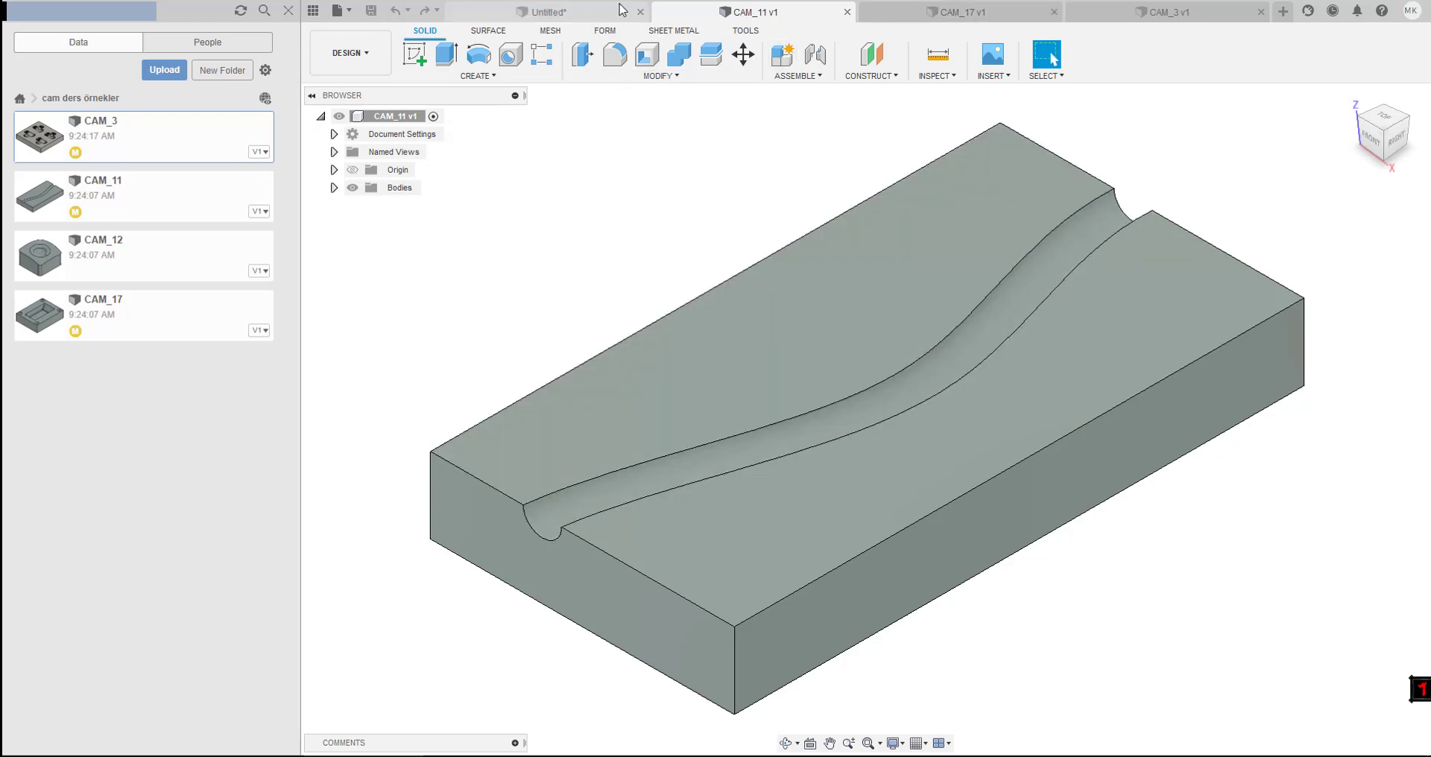
pyautogui.hotkey('ctrl', 'w')
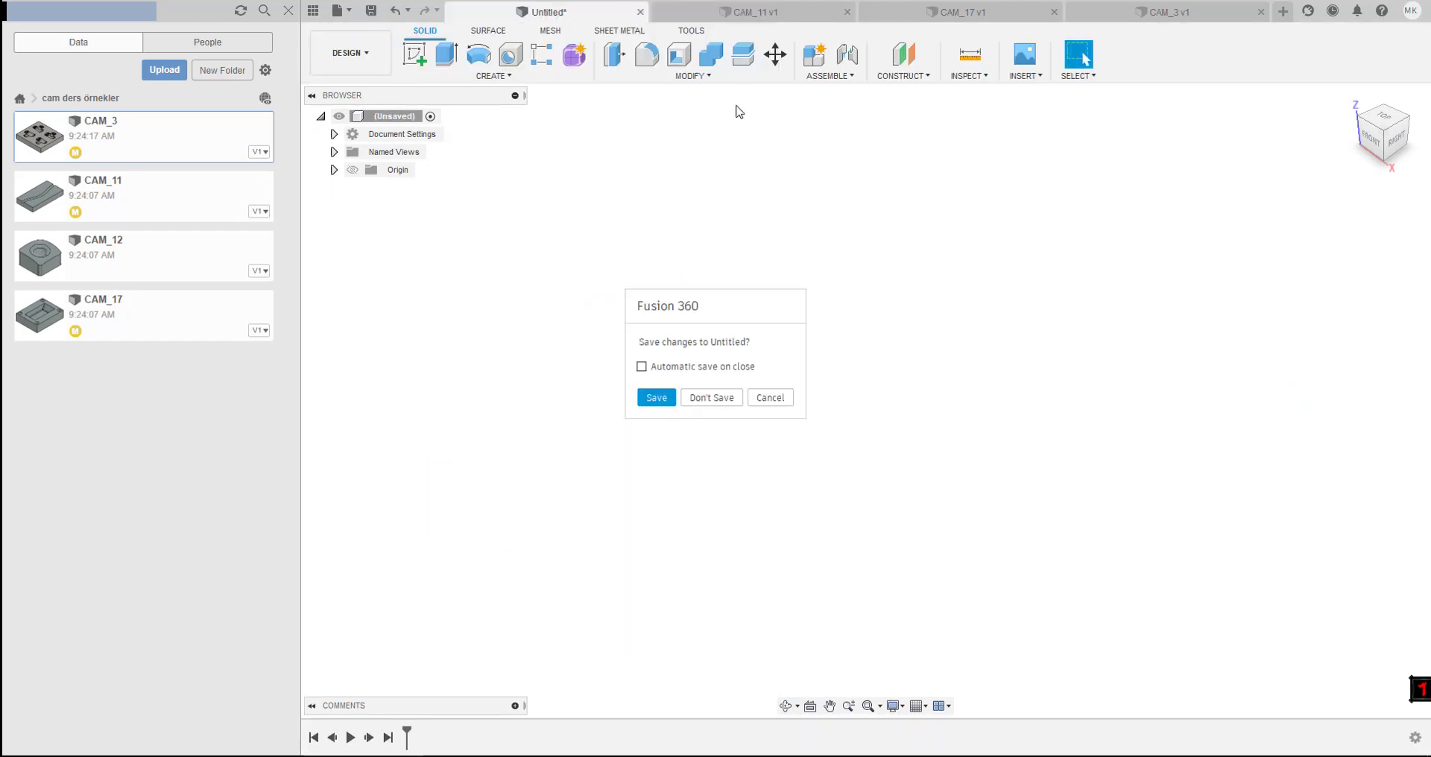
pyautogui.click(727, 397)
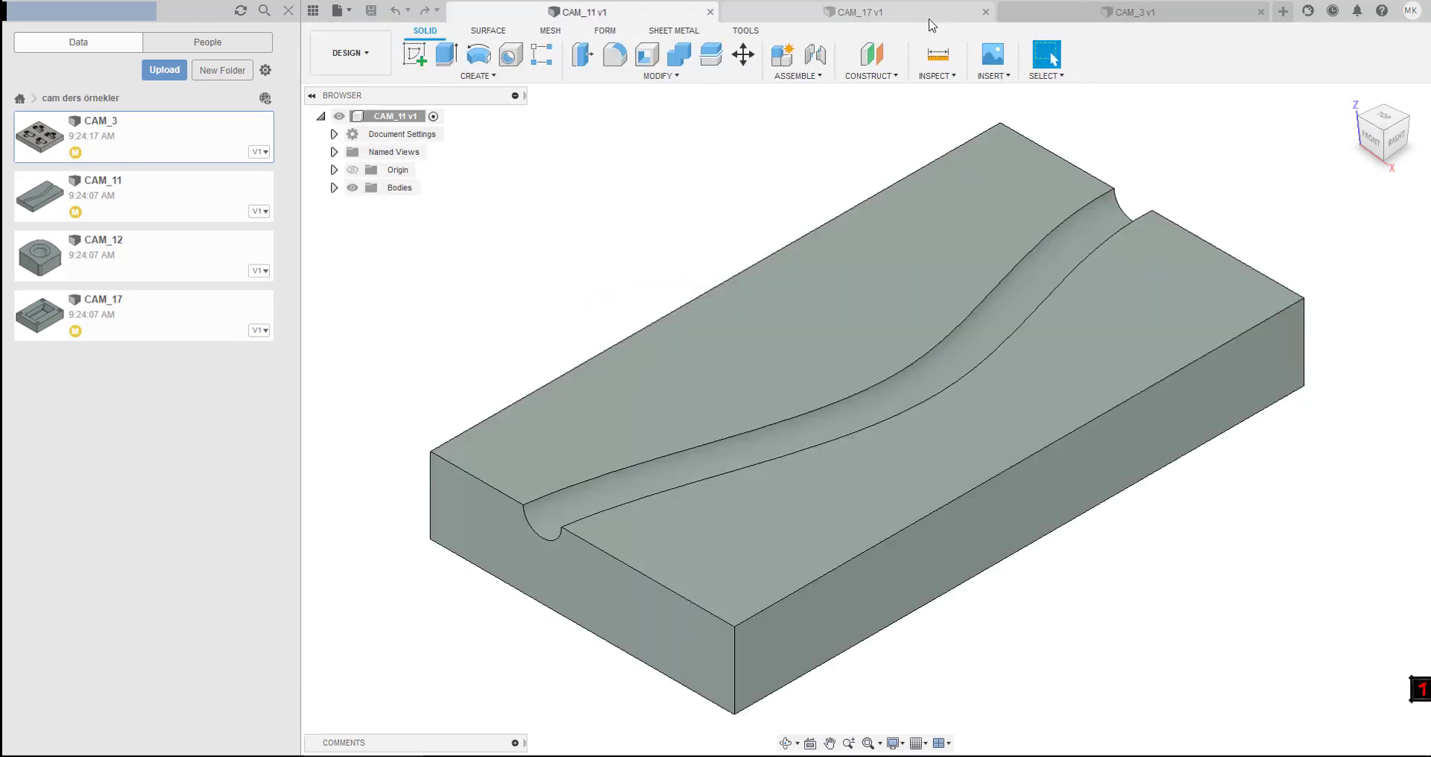
# - Close the CAM_17 and CAM_3 documents so only CAM_11 remains
pyautogui.click(931, 13)
pyautogui.click(985, 12)
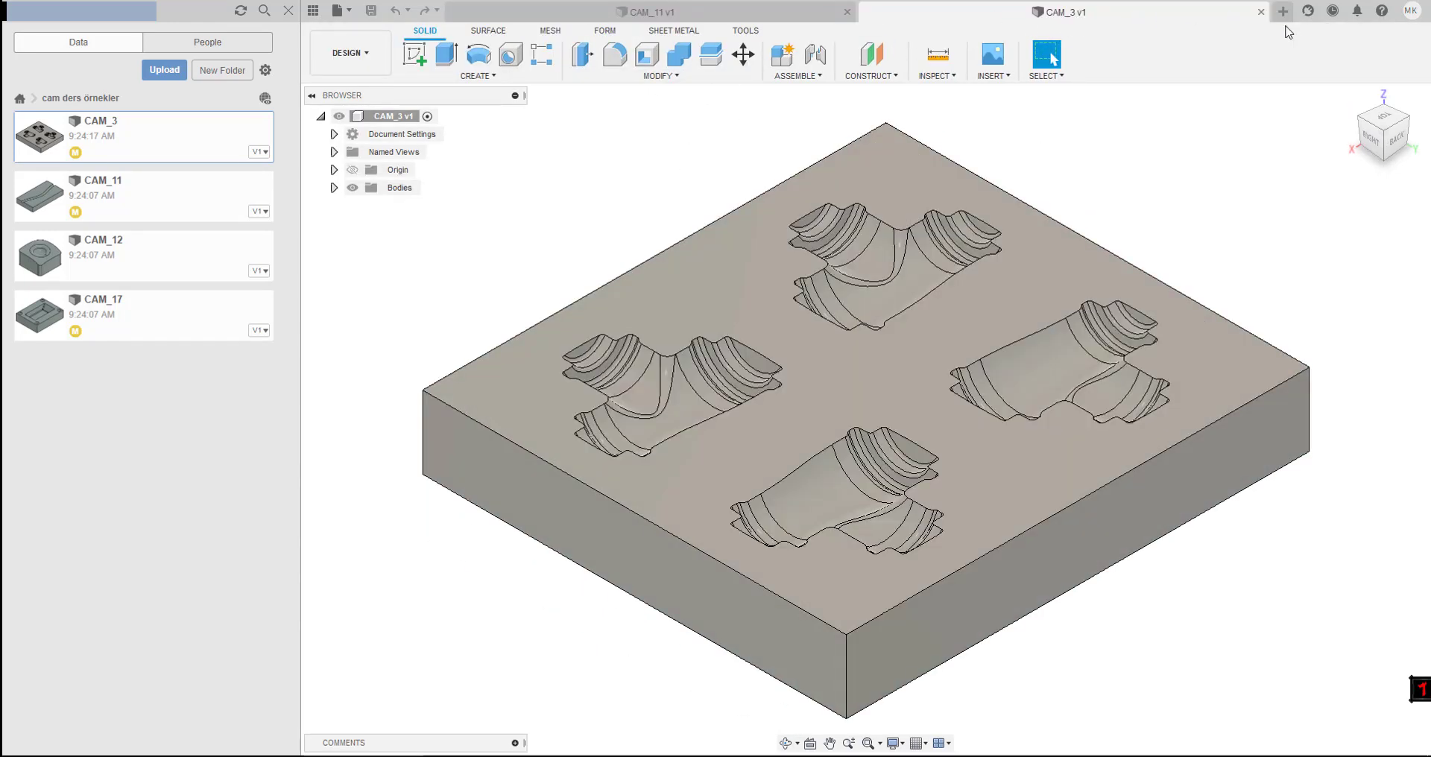
pyautogui.click(1261, 12)
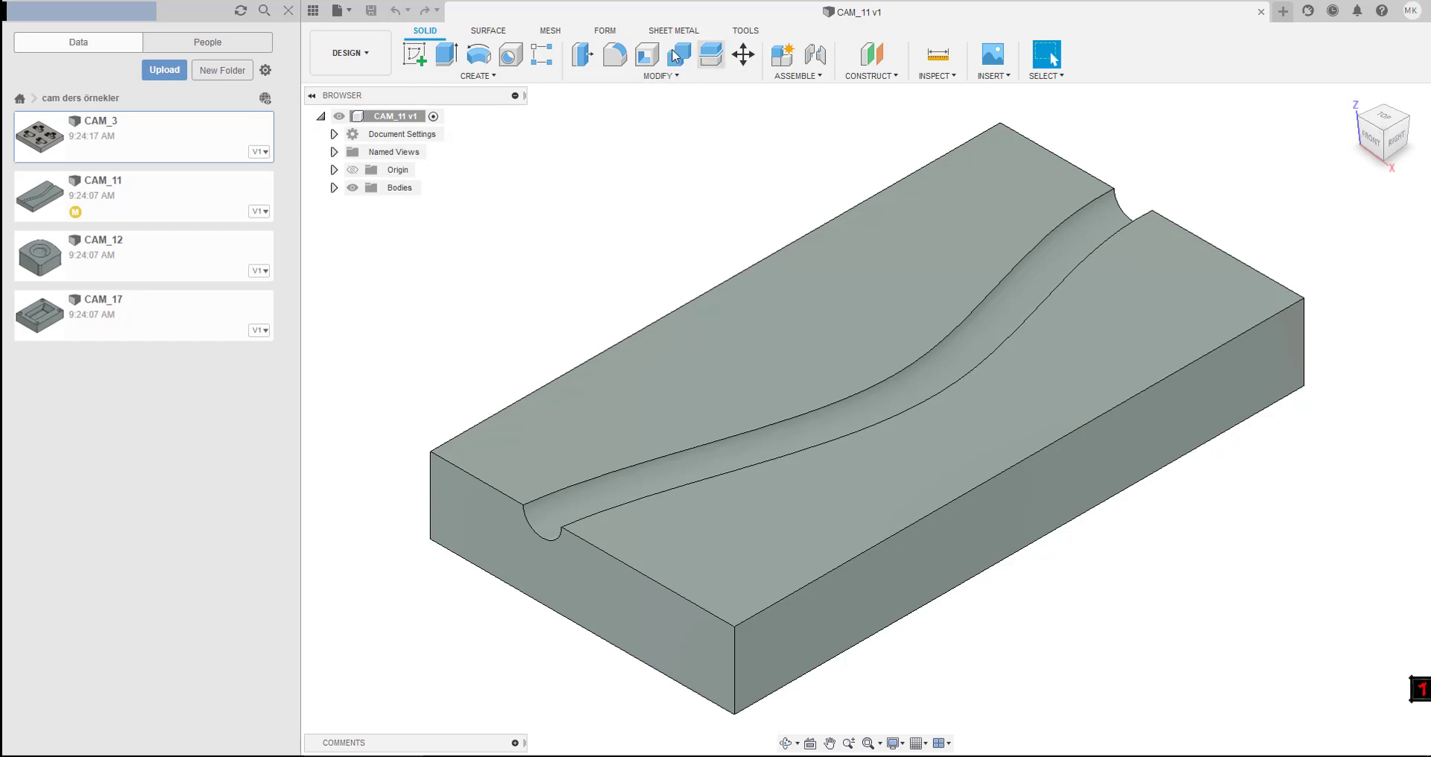
pyautogui.click(425, 60)
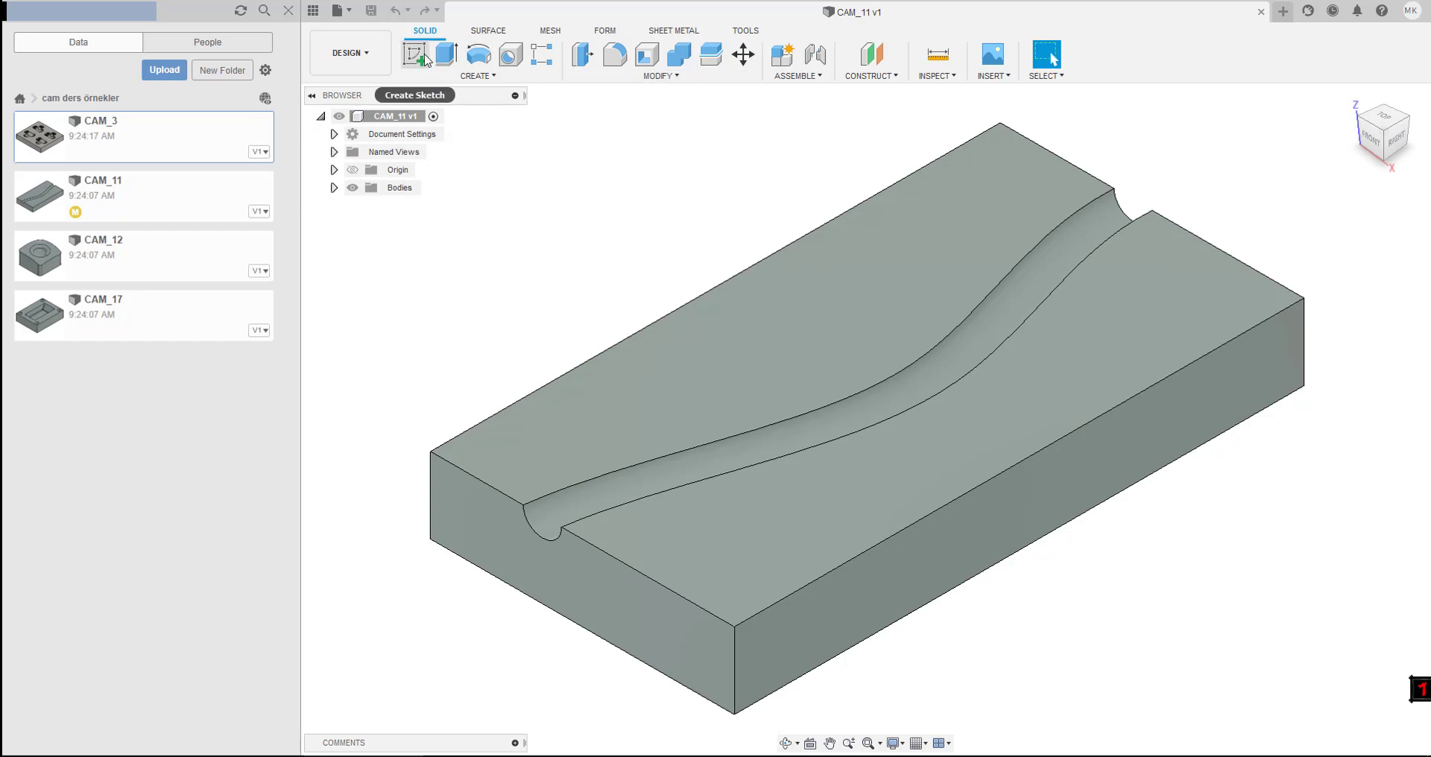
pyautogui.click(488, 30)
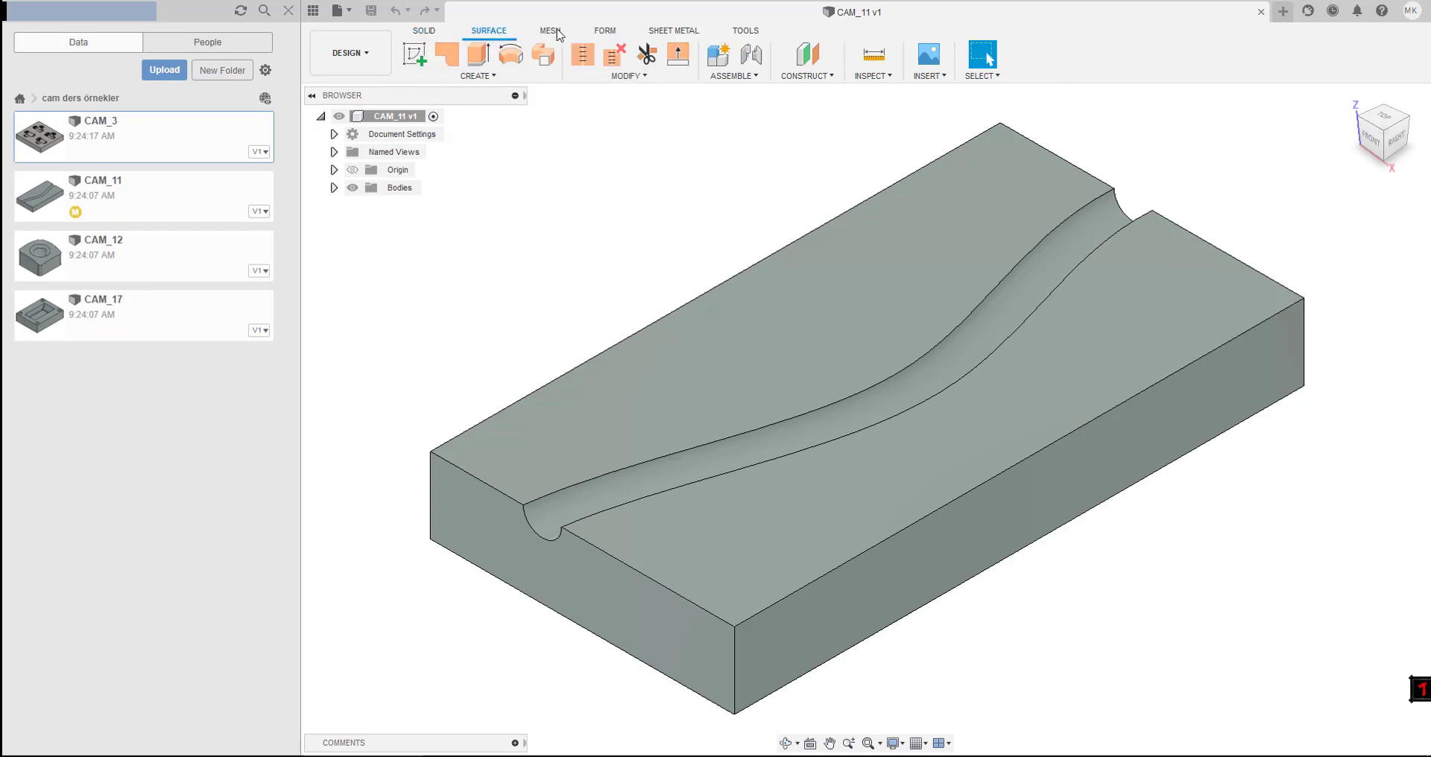
pyautogui.scroll(-1, 558, 33)
pyautogui.scroll(-1, 617, 39)
pyautogui.scroll(-1, 617, 39)
pyautogui.scroll(-1, 617, 40)
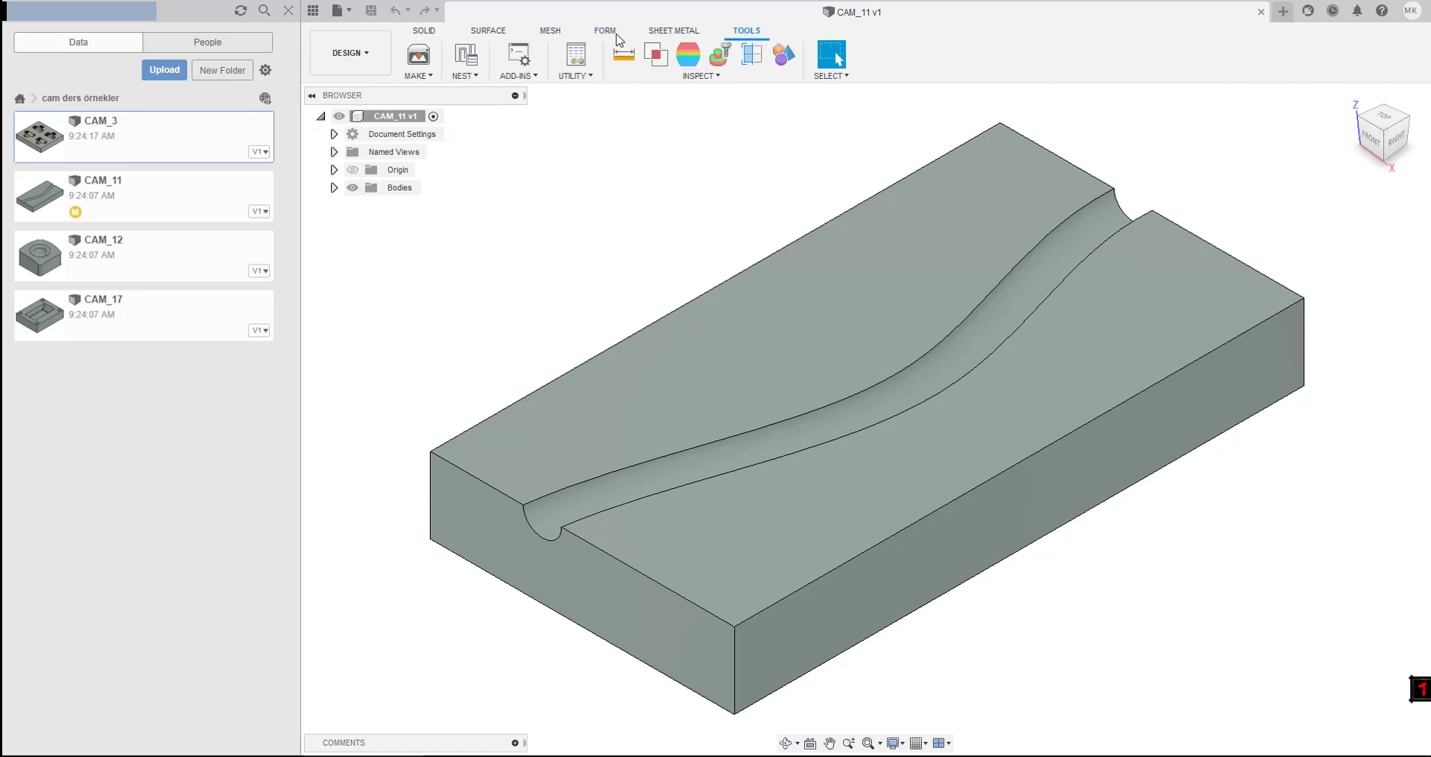
pyautogui.click(426, 31)
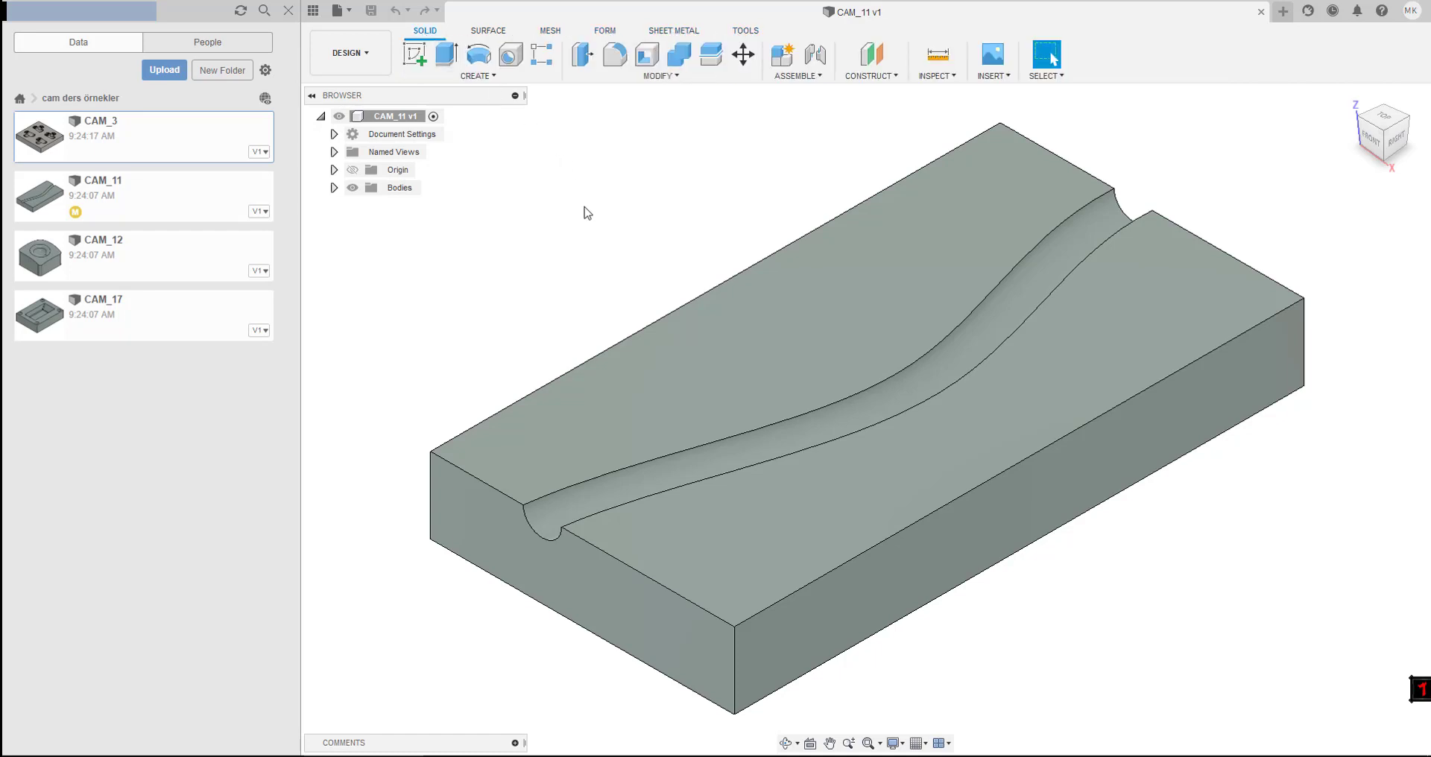
pyautogui.click(660, 76)
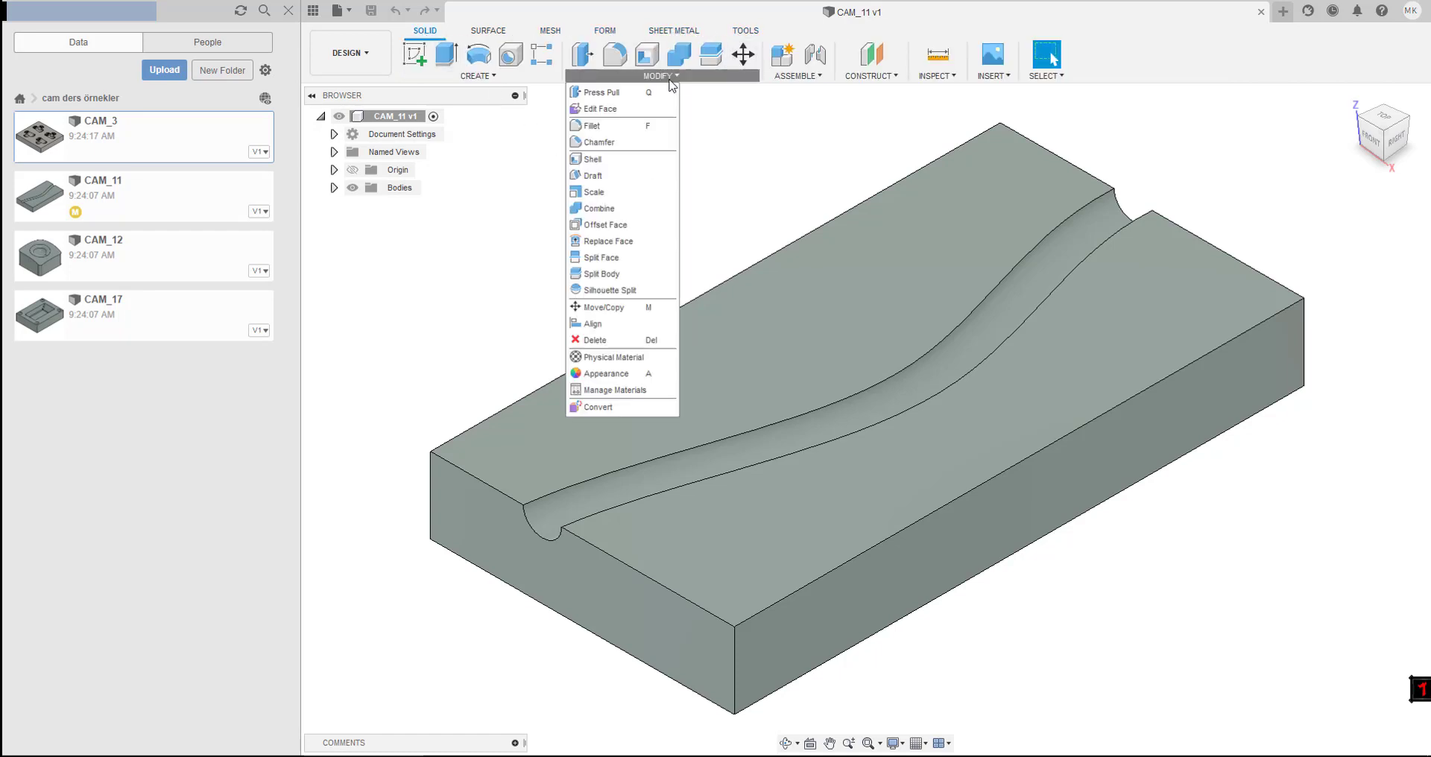
pyautogui.click(757, 120)
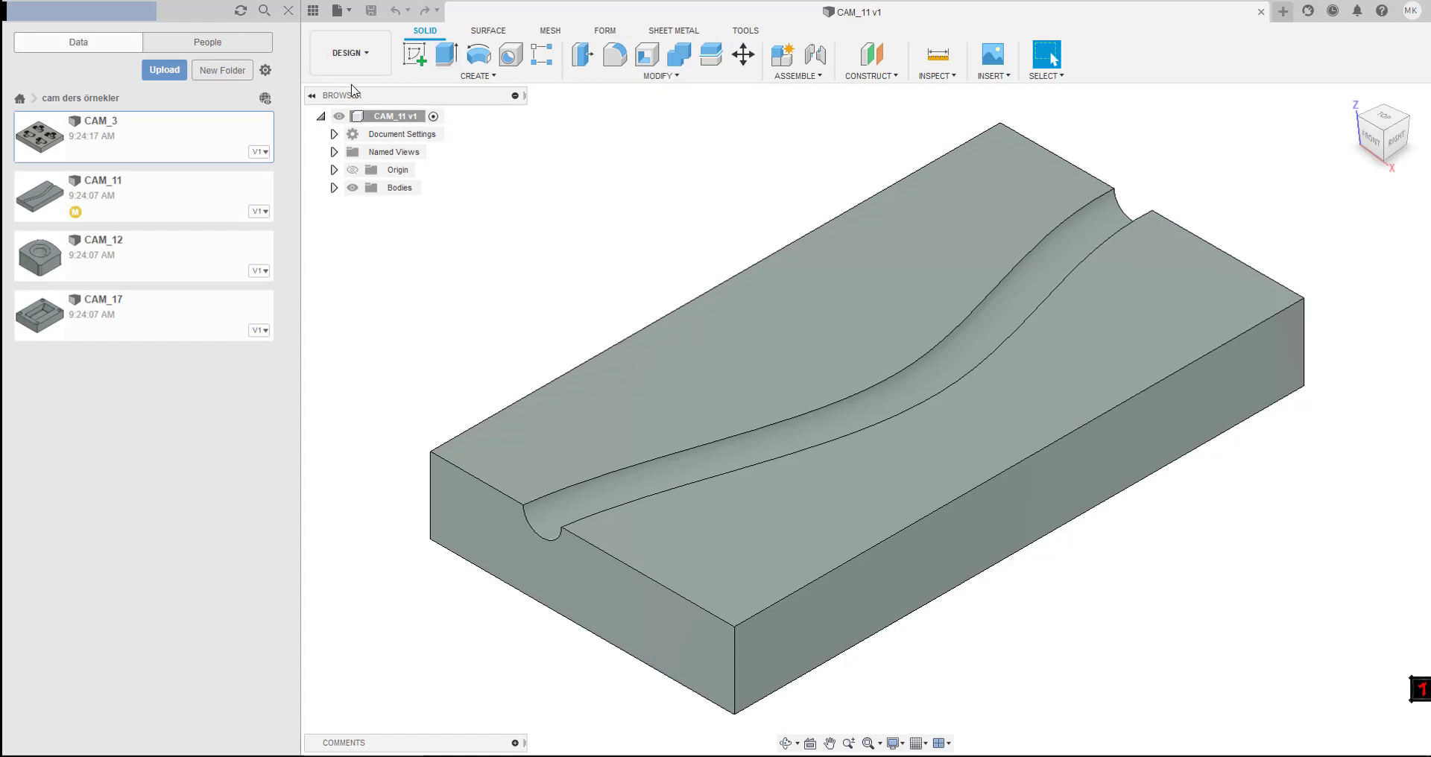
pyautogui.click(368, 57)
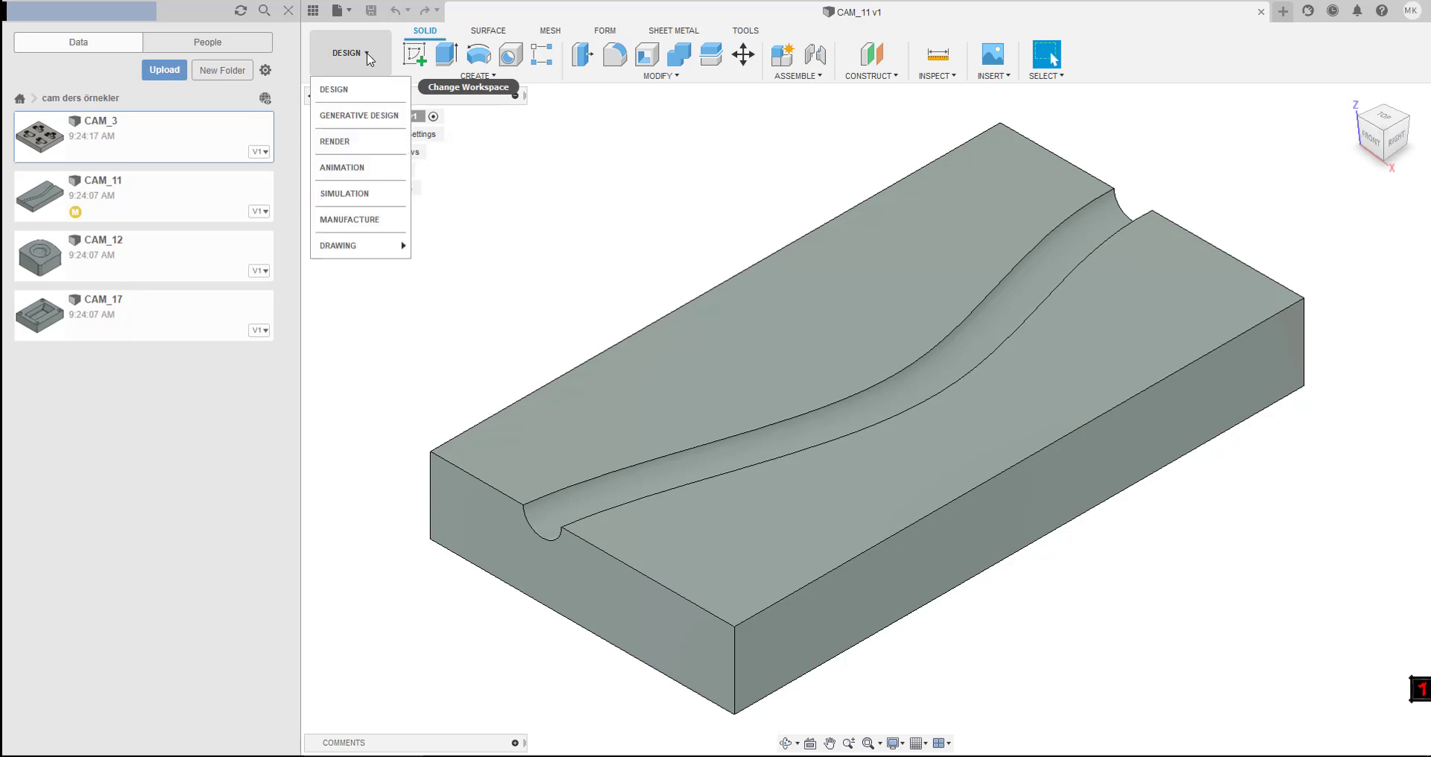
pyautogui.click(368, 57)
pyautogui.click(368, 58)
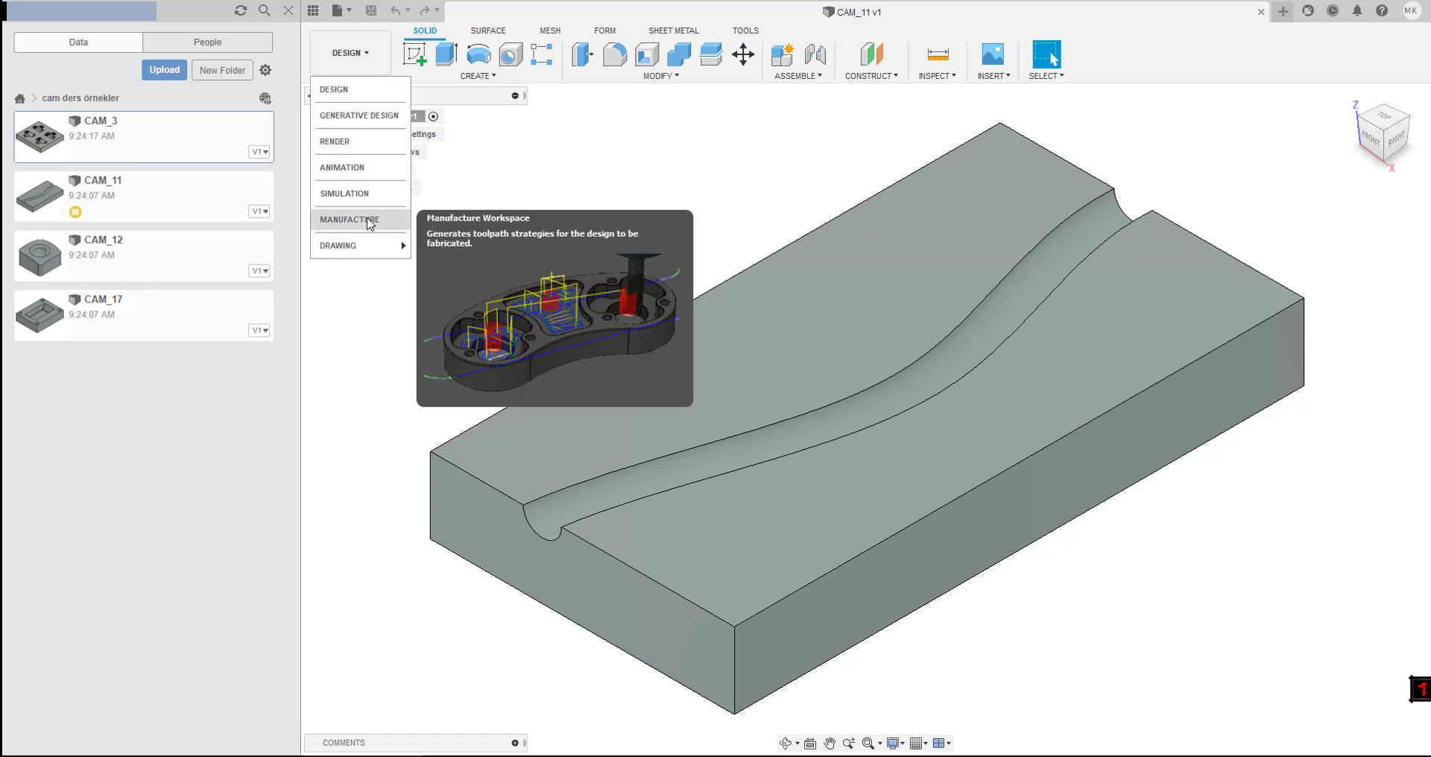
pyautogui.press('Escape')
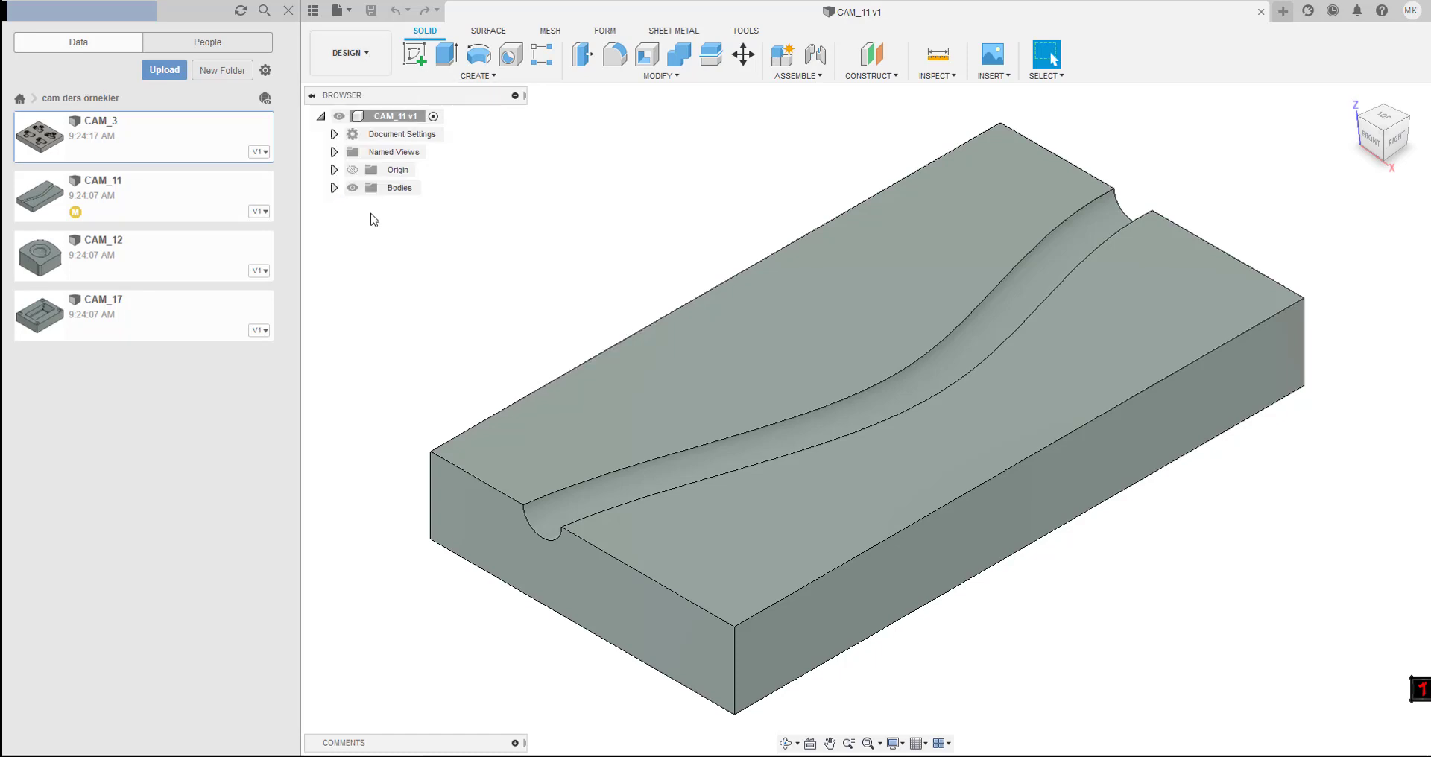
# - Switch CAM_11 to the Manufacture workspace and view the Turning and Additive tools
pyautogui.click(372, 58)
pyautogui.click(350, 221)
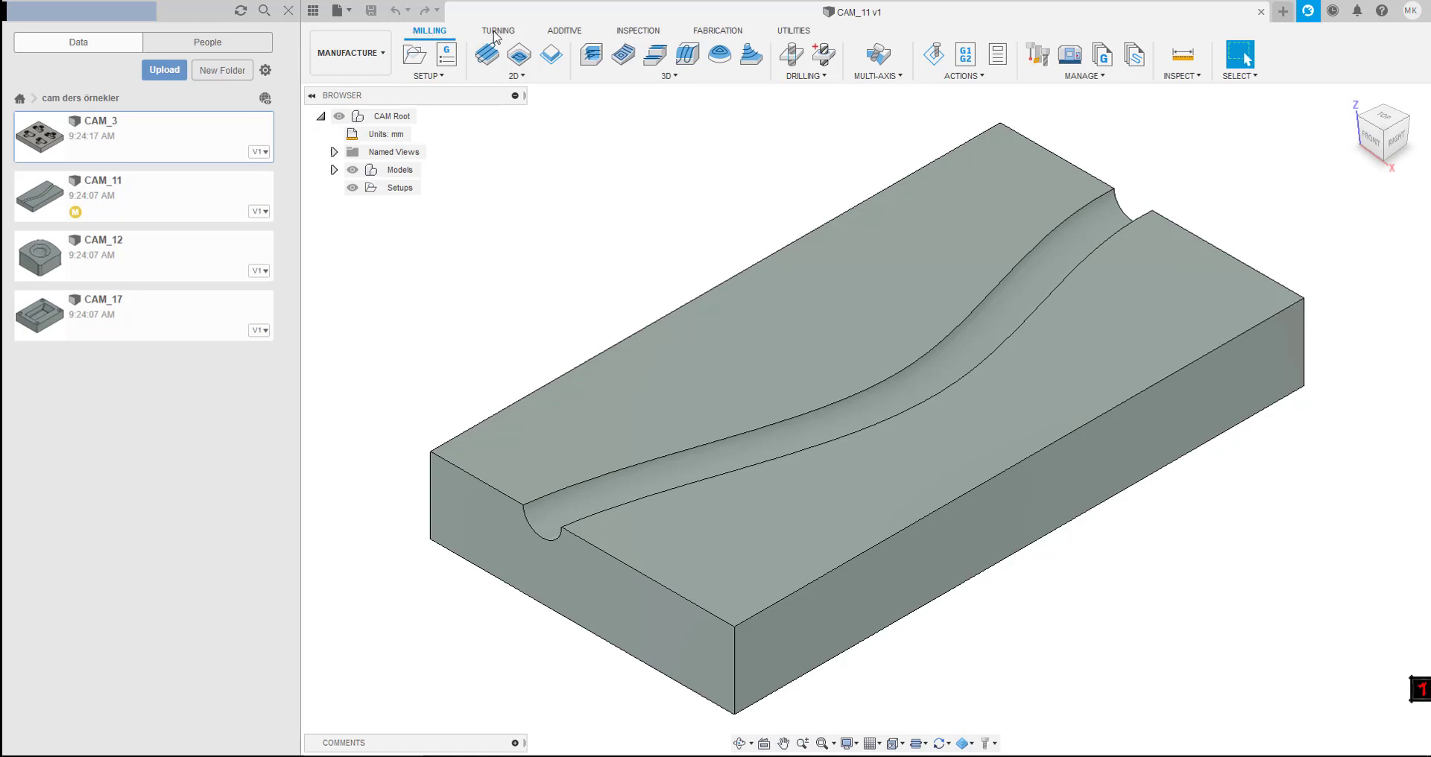
pyautogui.click(494, 33)
pyautogui.click(554, 33)
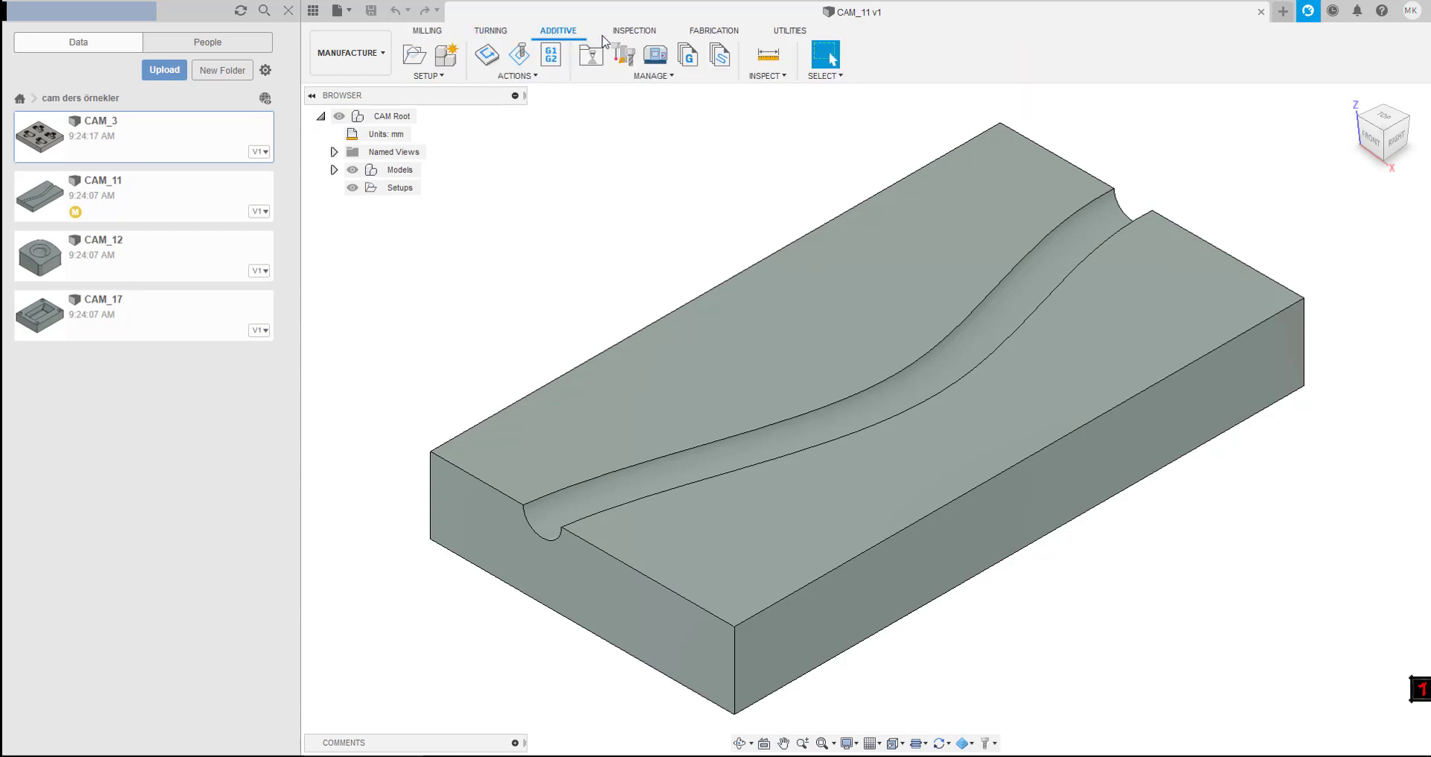
# - Browse the Inspection tab's manual inspection options and the Fabrication tab's cutting operations
pyautogui.click(639, 32)
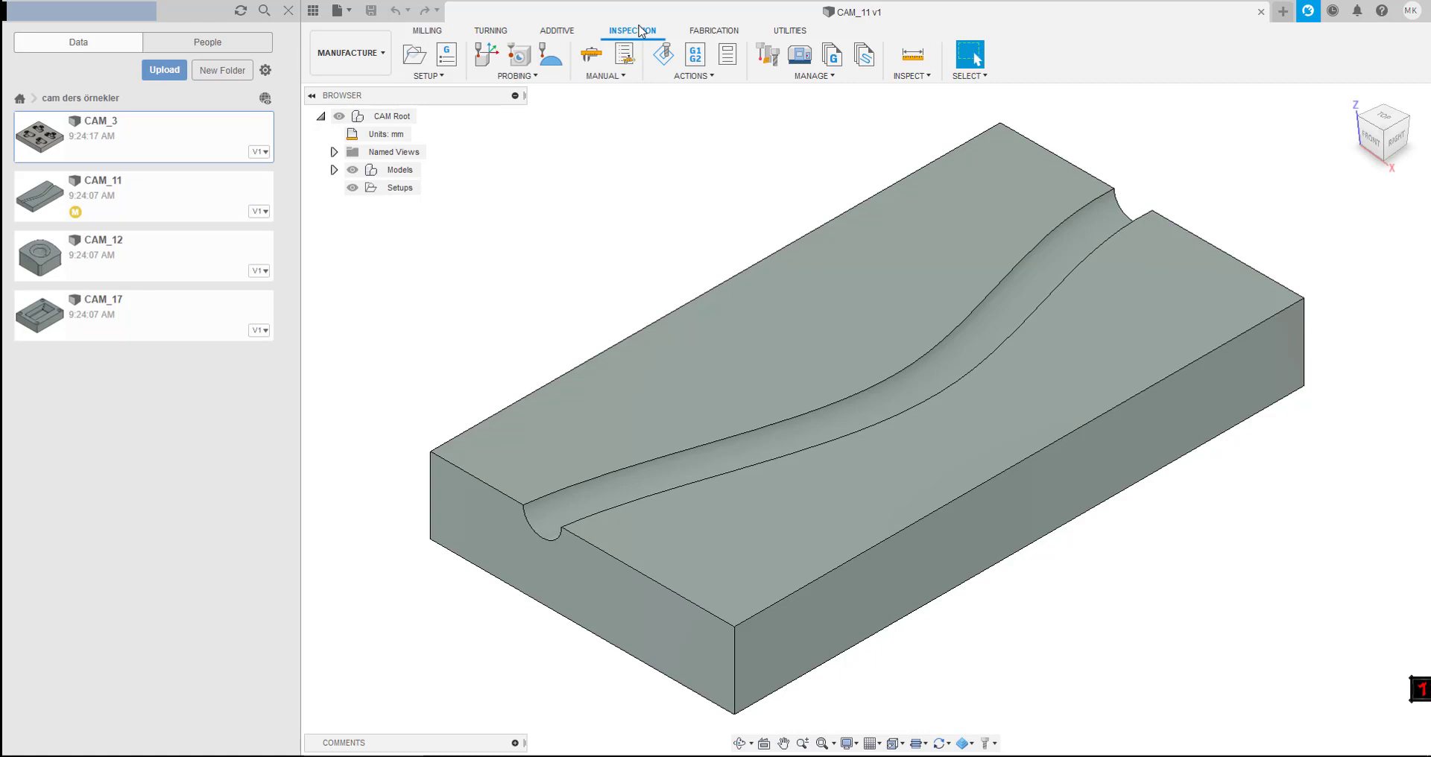
pyautogui.click(624, 77)
pyautogui.click(712, 32)
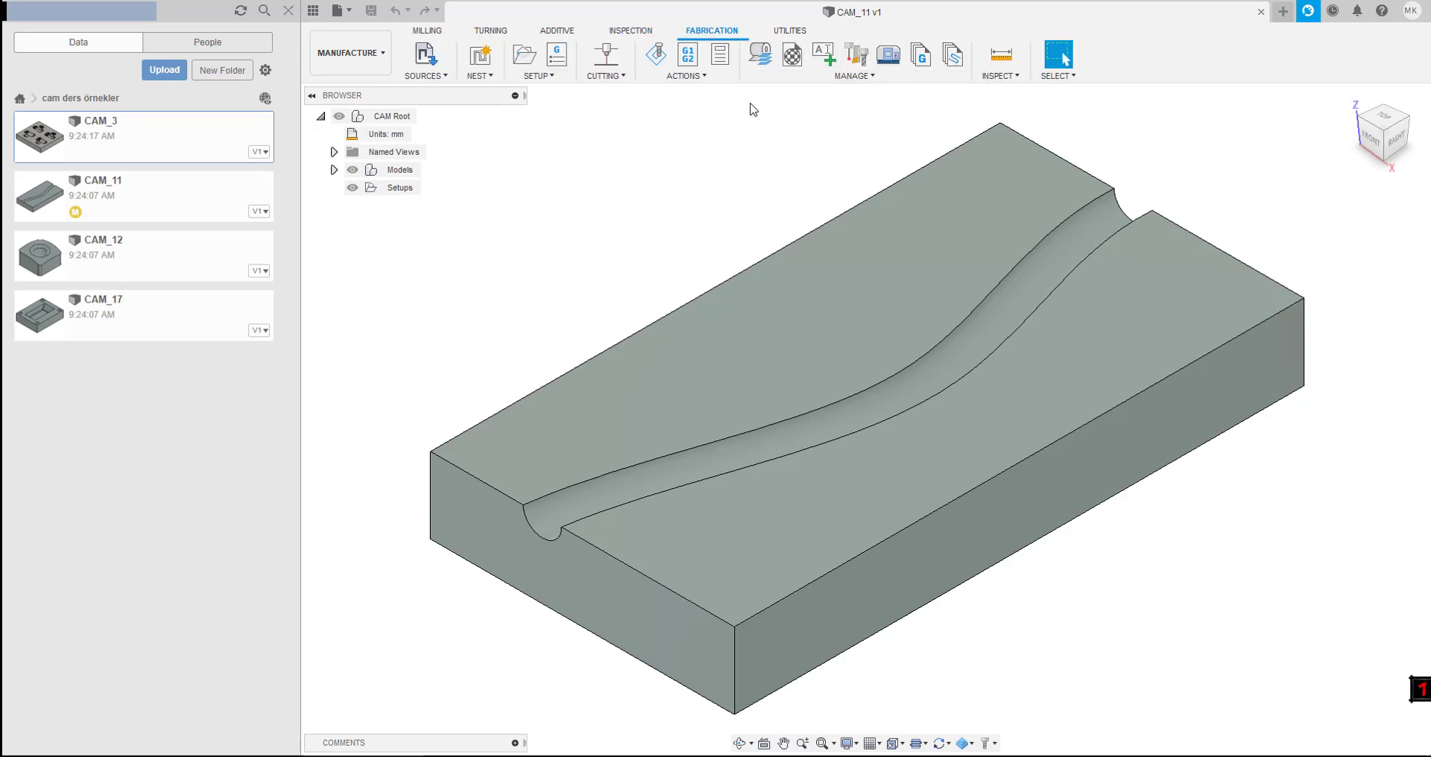
pyautogui.click(622, 78)
# - Look at the Utilities tab's measuring and analysis options and its Manage library options
pyautogui.click(789, 34)
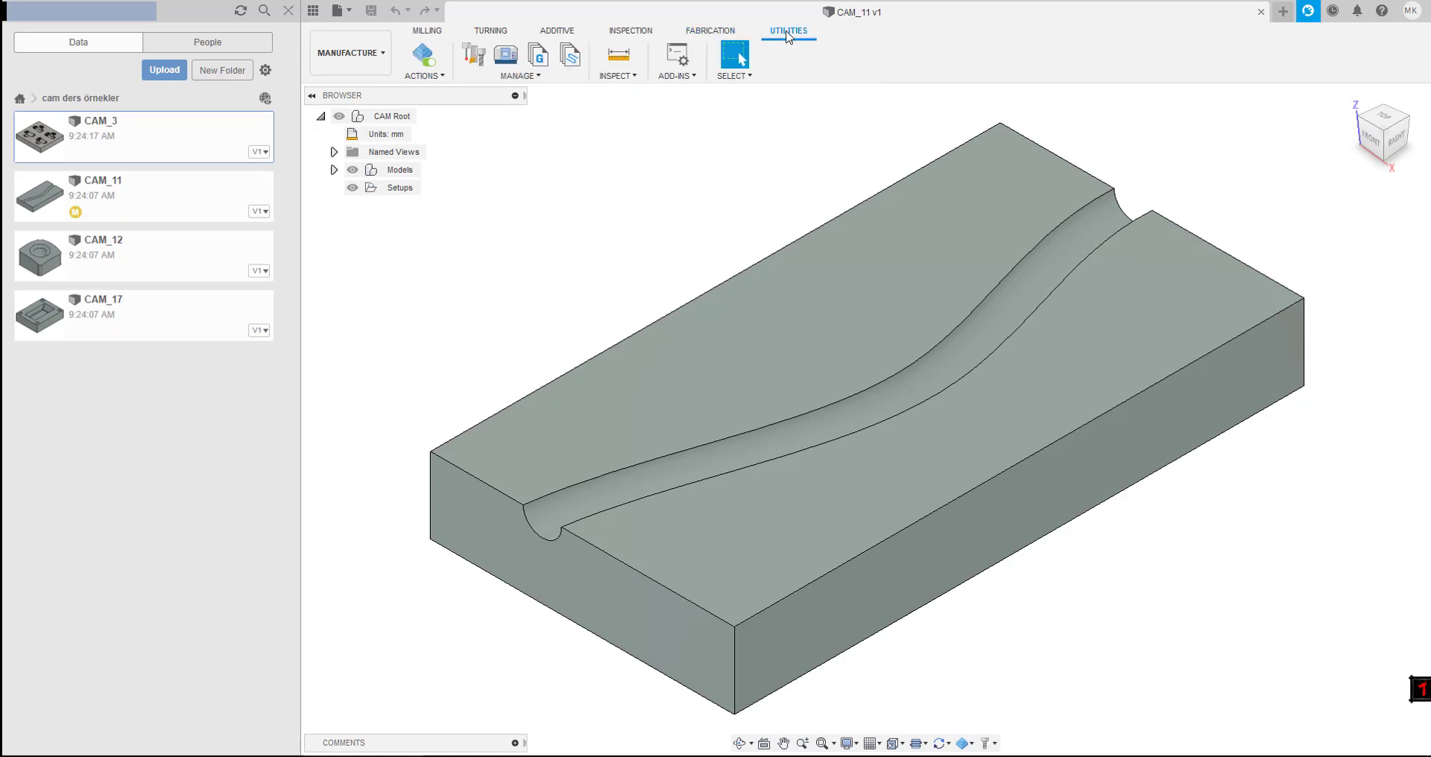
pyautogui.click(617, 76)
pyautogui.click(518, 78)
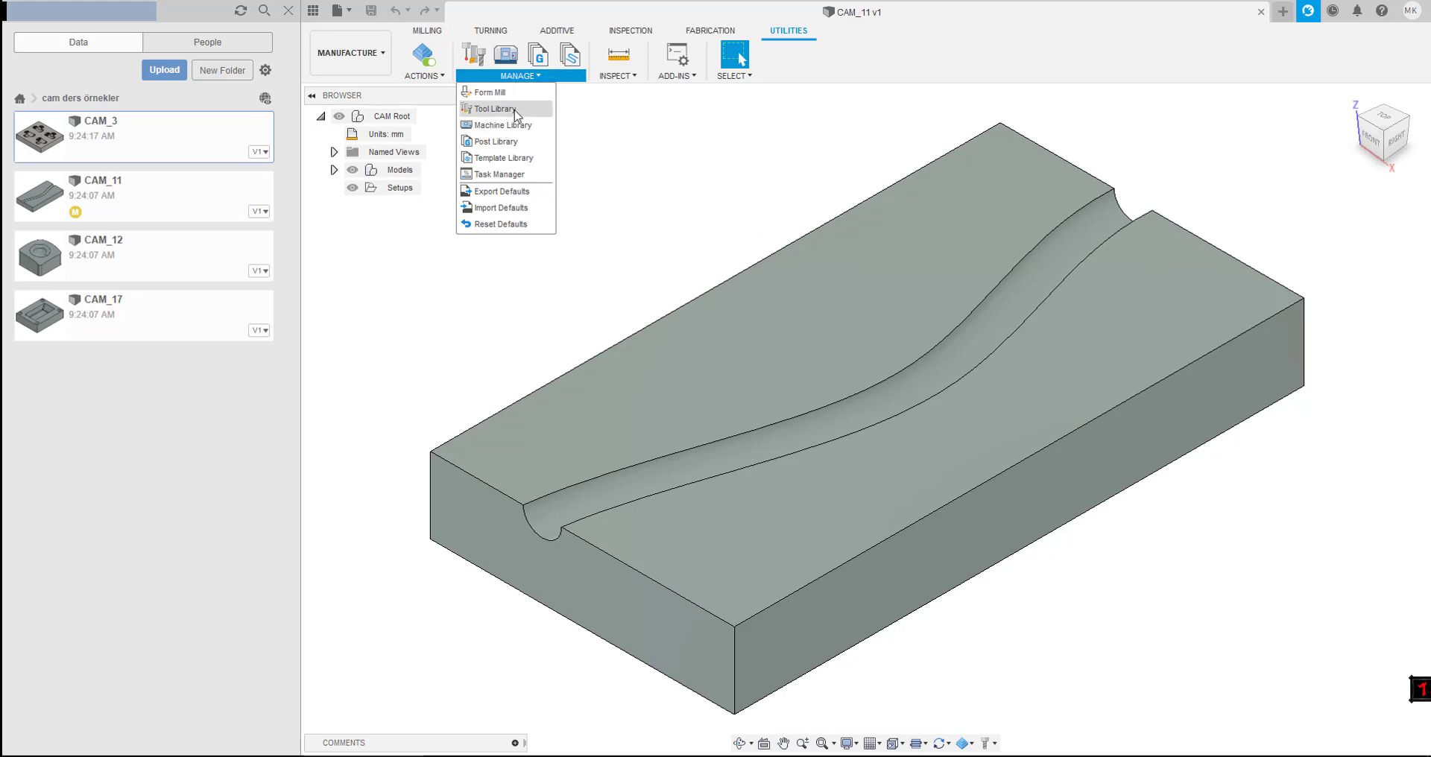
pyautogui.click(512, 145)
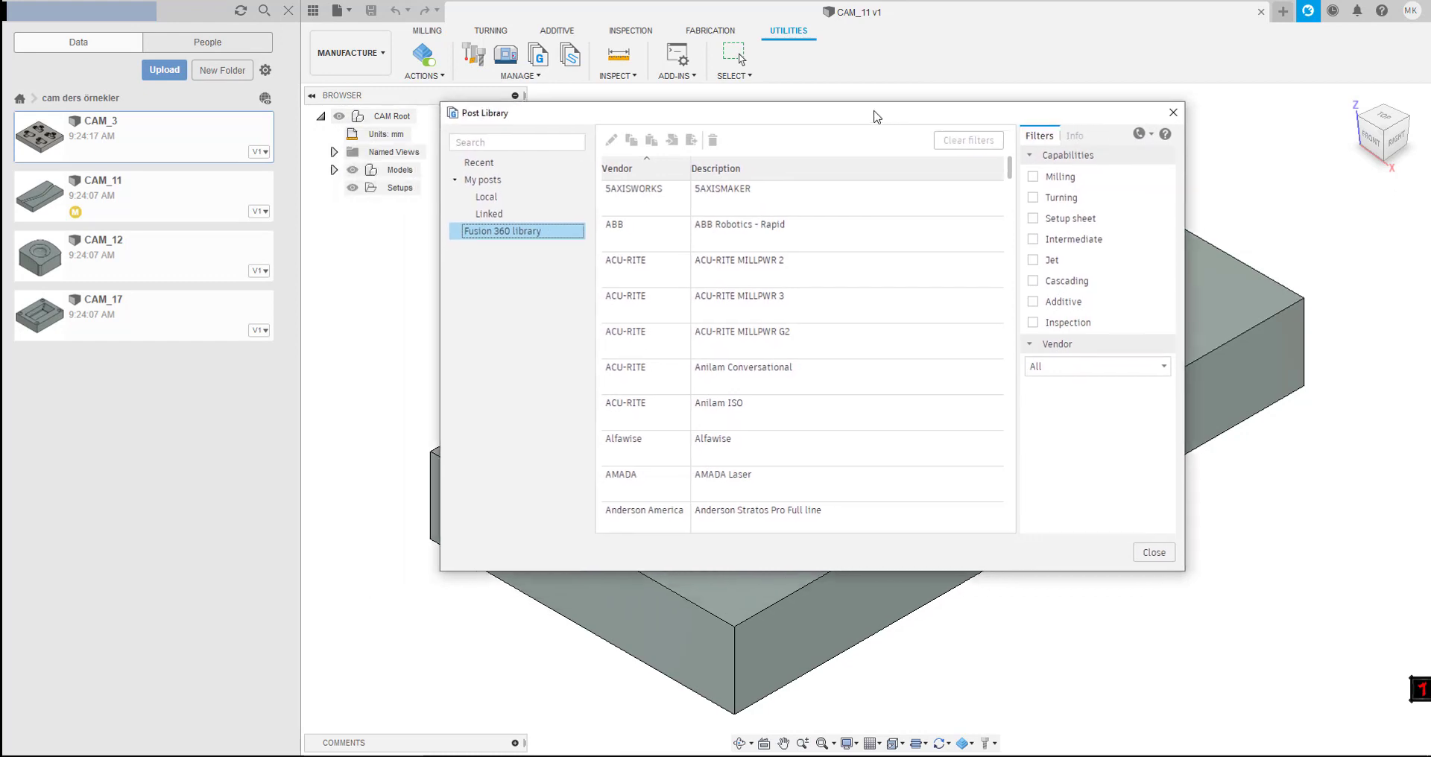
pyautogui.scroll(-3, 794, 361)
pyautogui.scroll(-3, 792, 377)
pyautogui.scroll(-3, 792, 377)
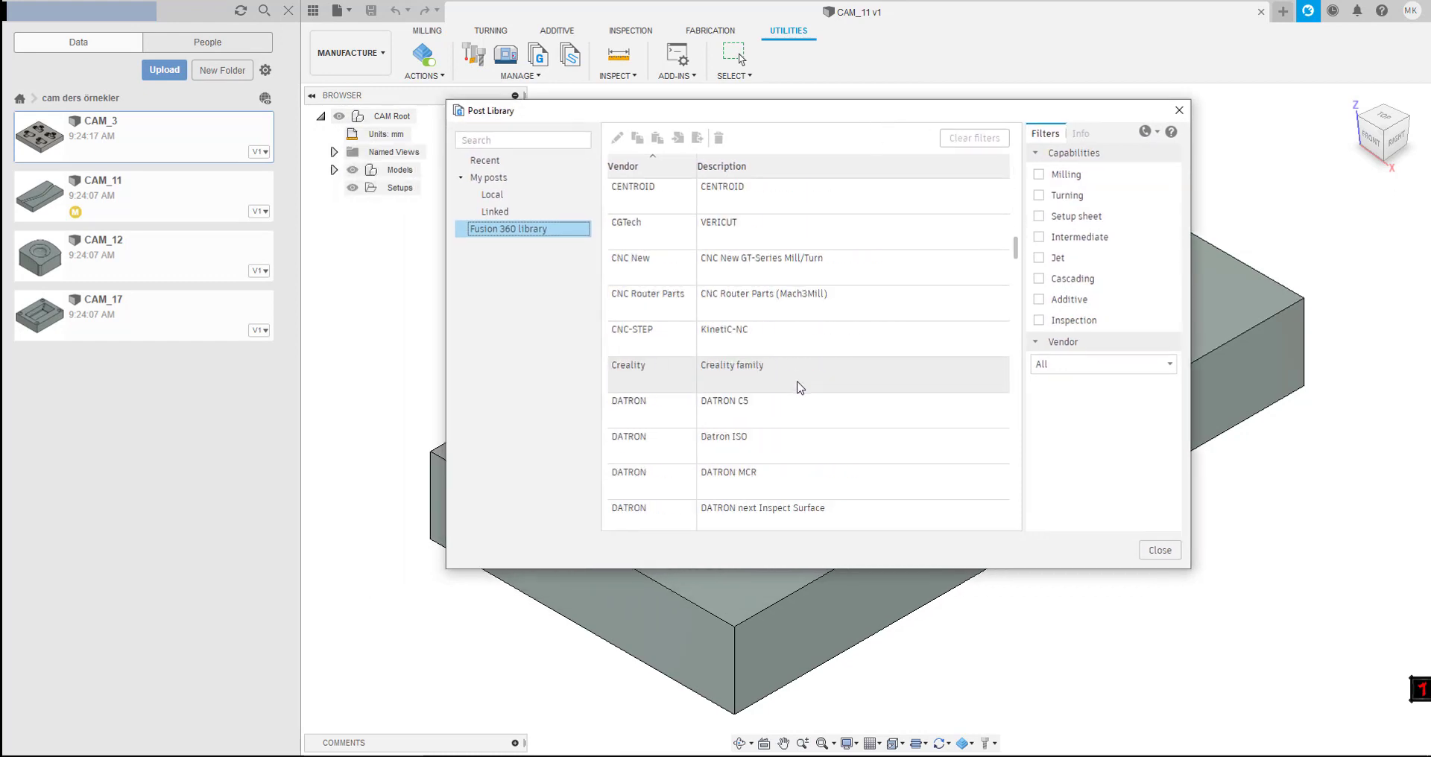
pyautogui.scroll(-3, 795, 383)
pyautogui.scroll(-5, 794, 388)
pyautogui.click(501, 213)
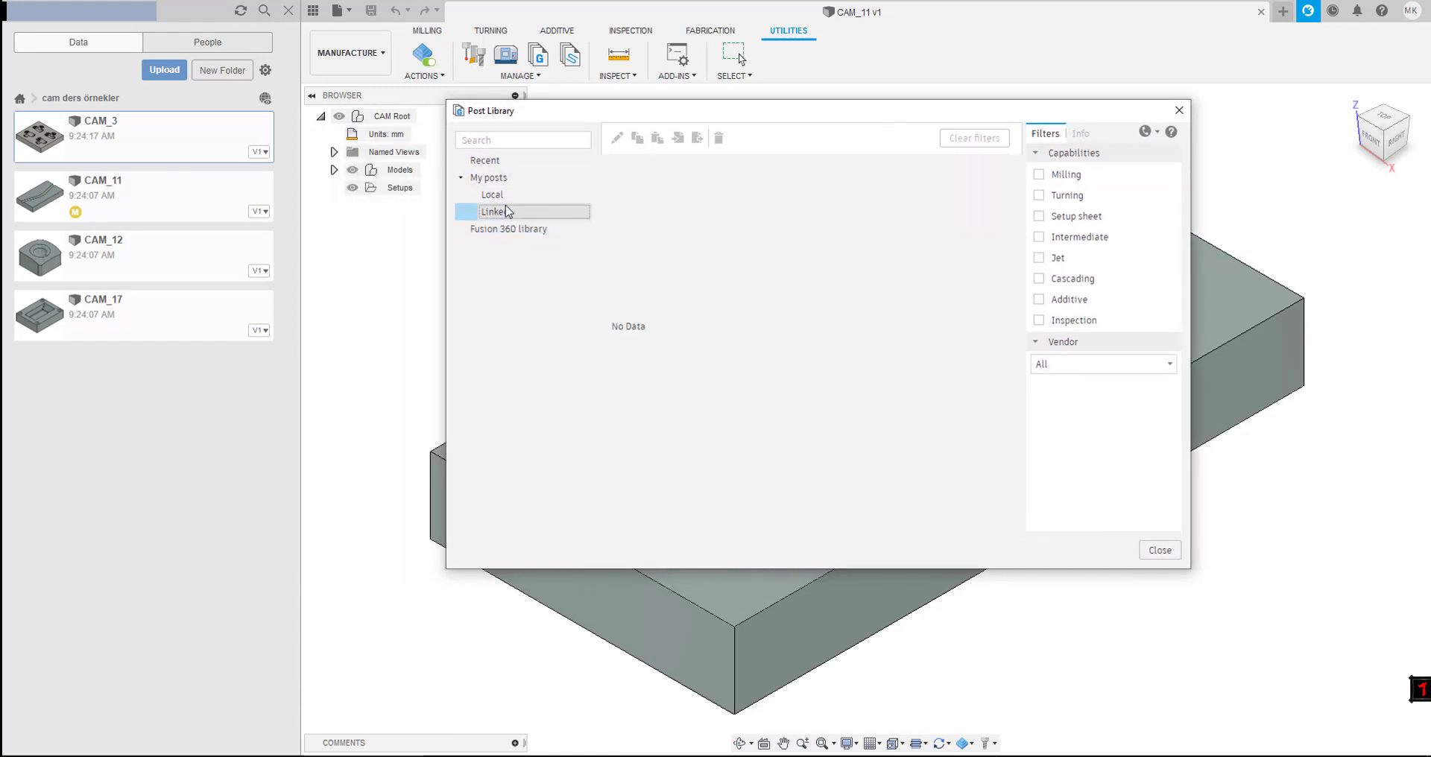
pyautogui.click(520, 194)
pyautogui.click(507, 211)
pyautogui.click(503, 229)
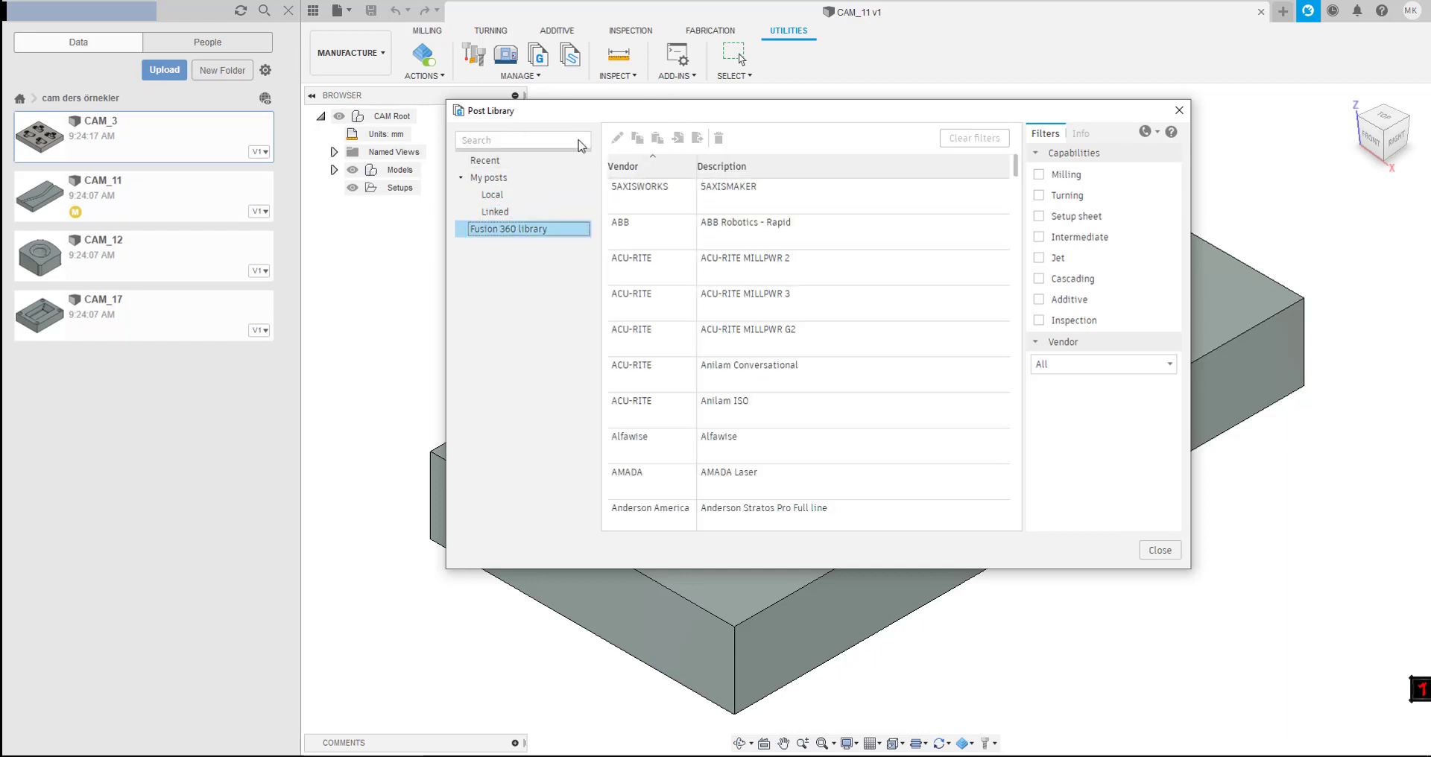
pyautogui.click(1179, 110)
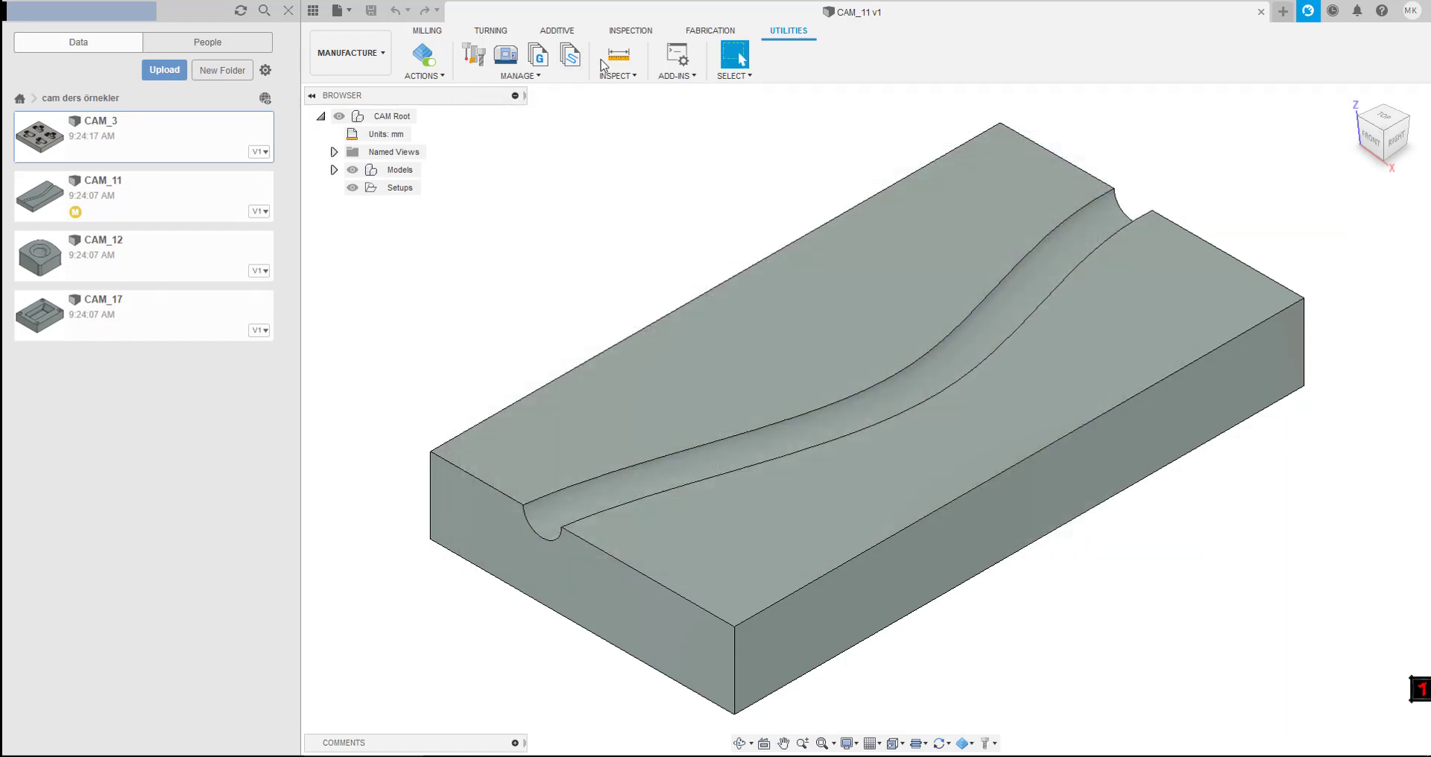
# - Glance at the Utilities Manage list, dismiss it, and return to the Milling toolset
pyautogui.click(525, 79)
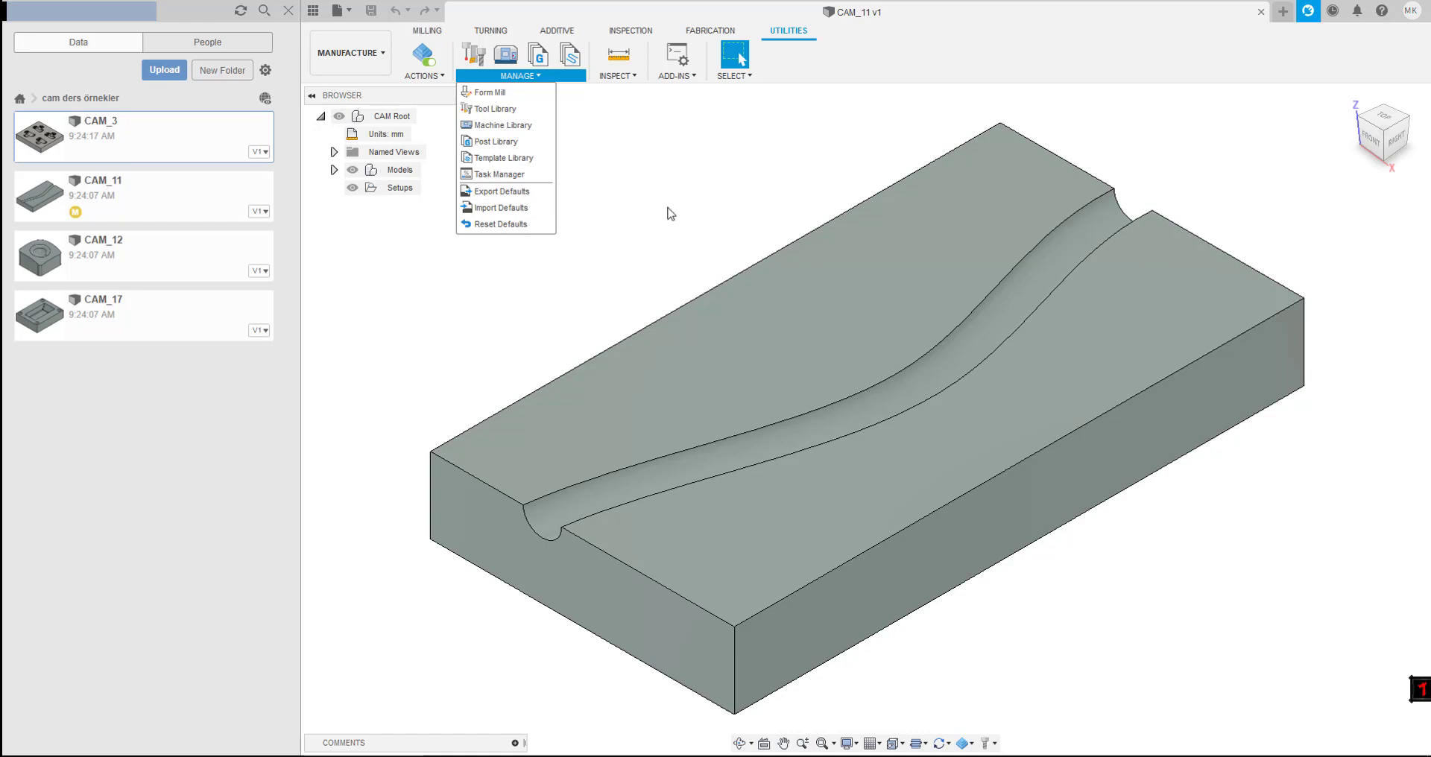
pyautogui.click(689, 167)
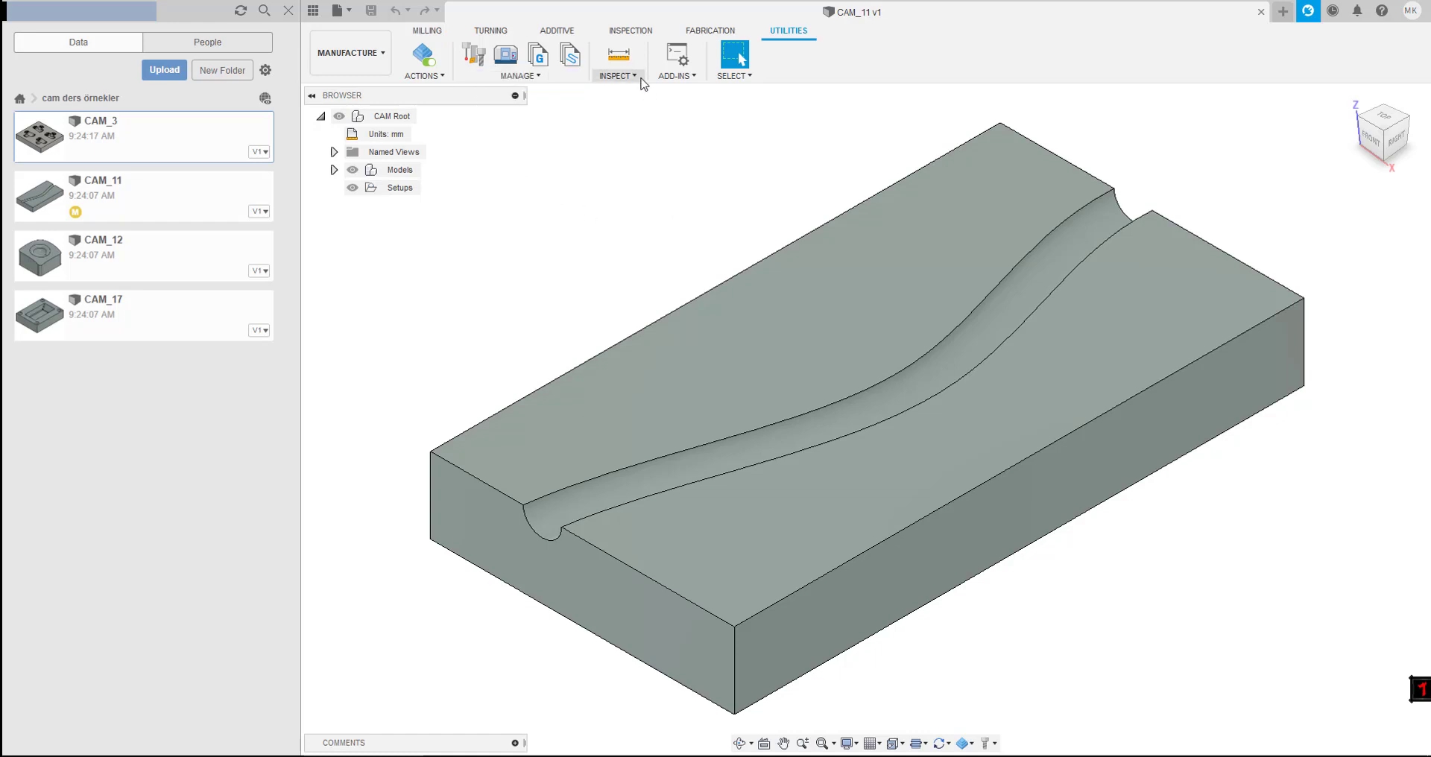
pyautogui.click(439, 36)
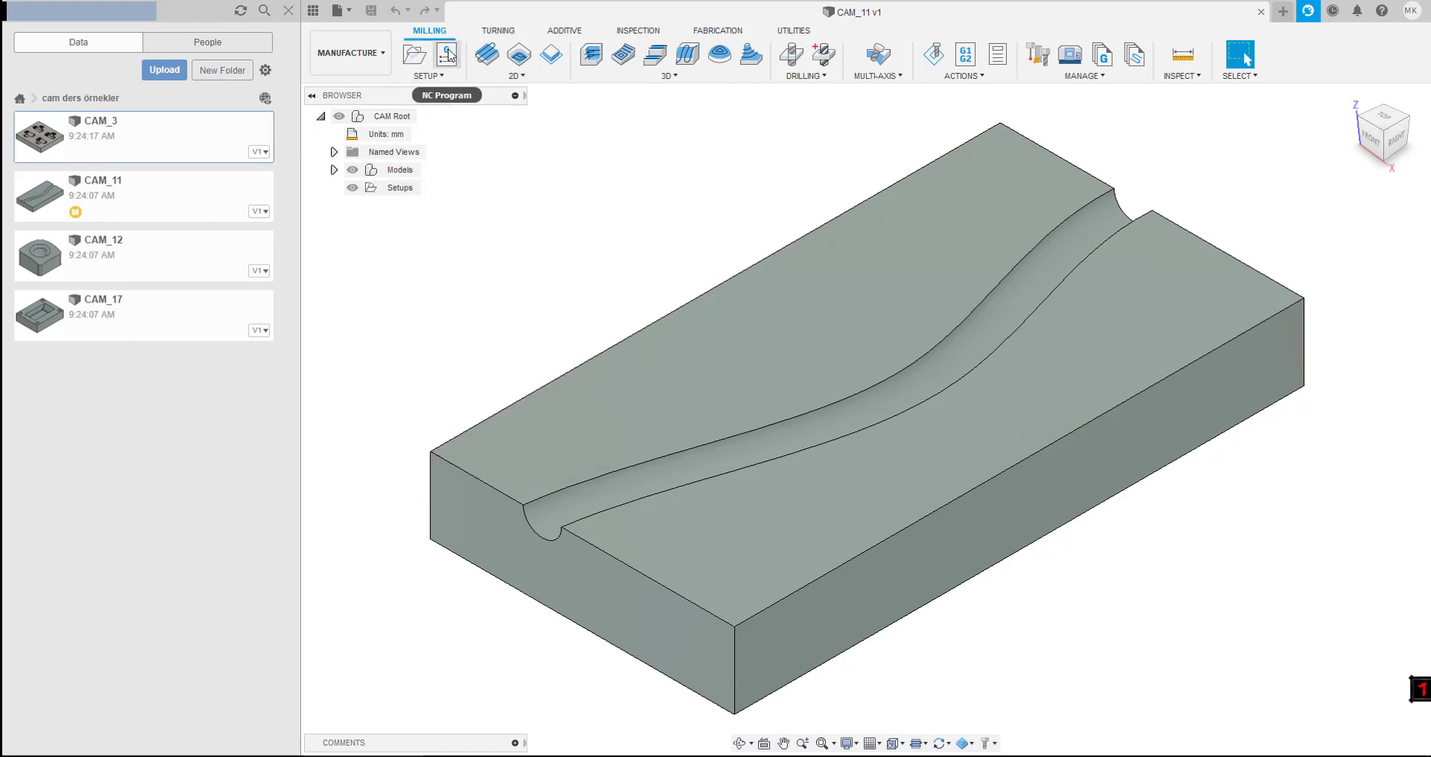
pyautogui.moveTo(445, 54)
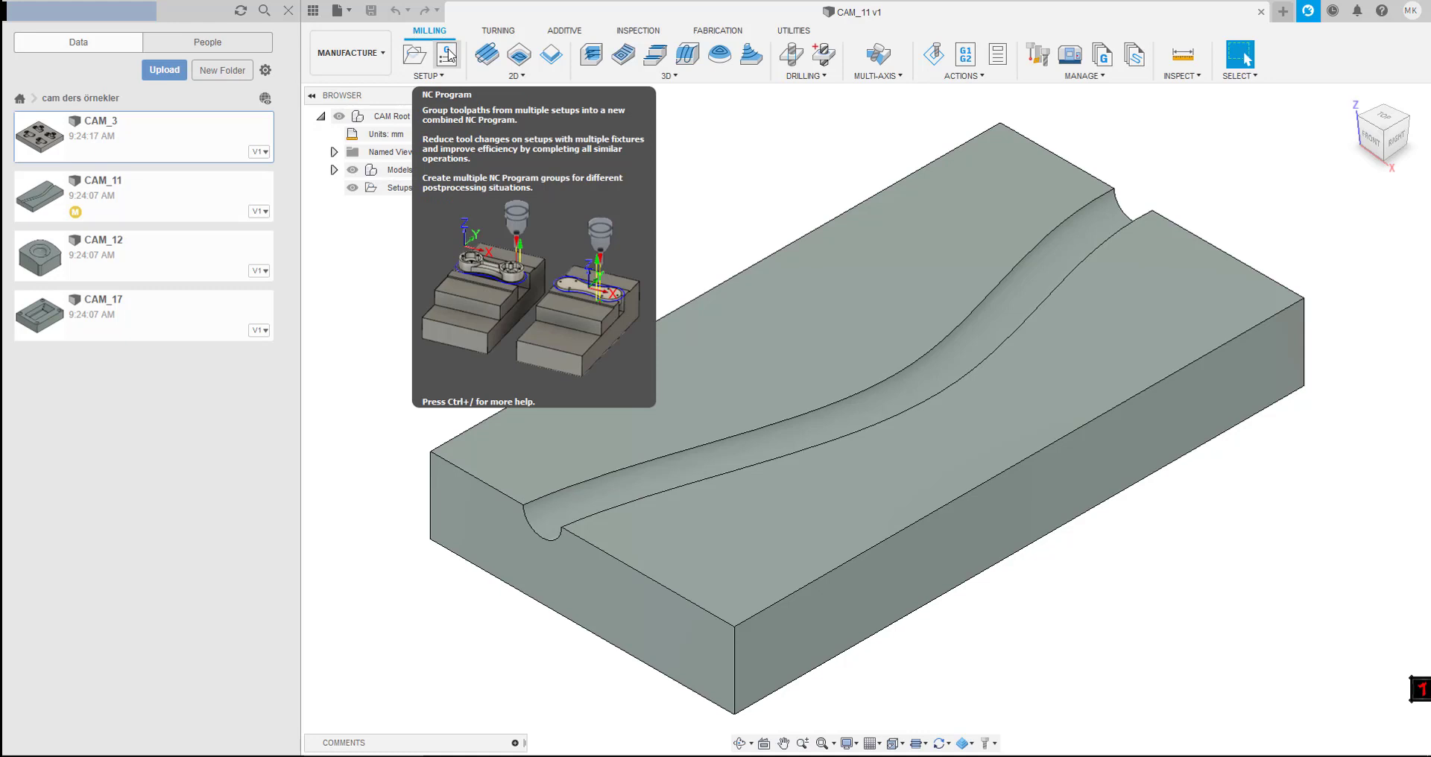
# - Preview a new NC program's Operations tab, discard it, and show the 2D milling operations
pyautogui.click(448, 55)
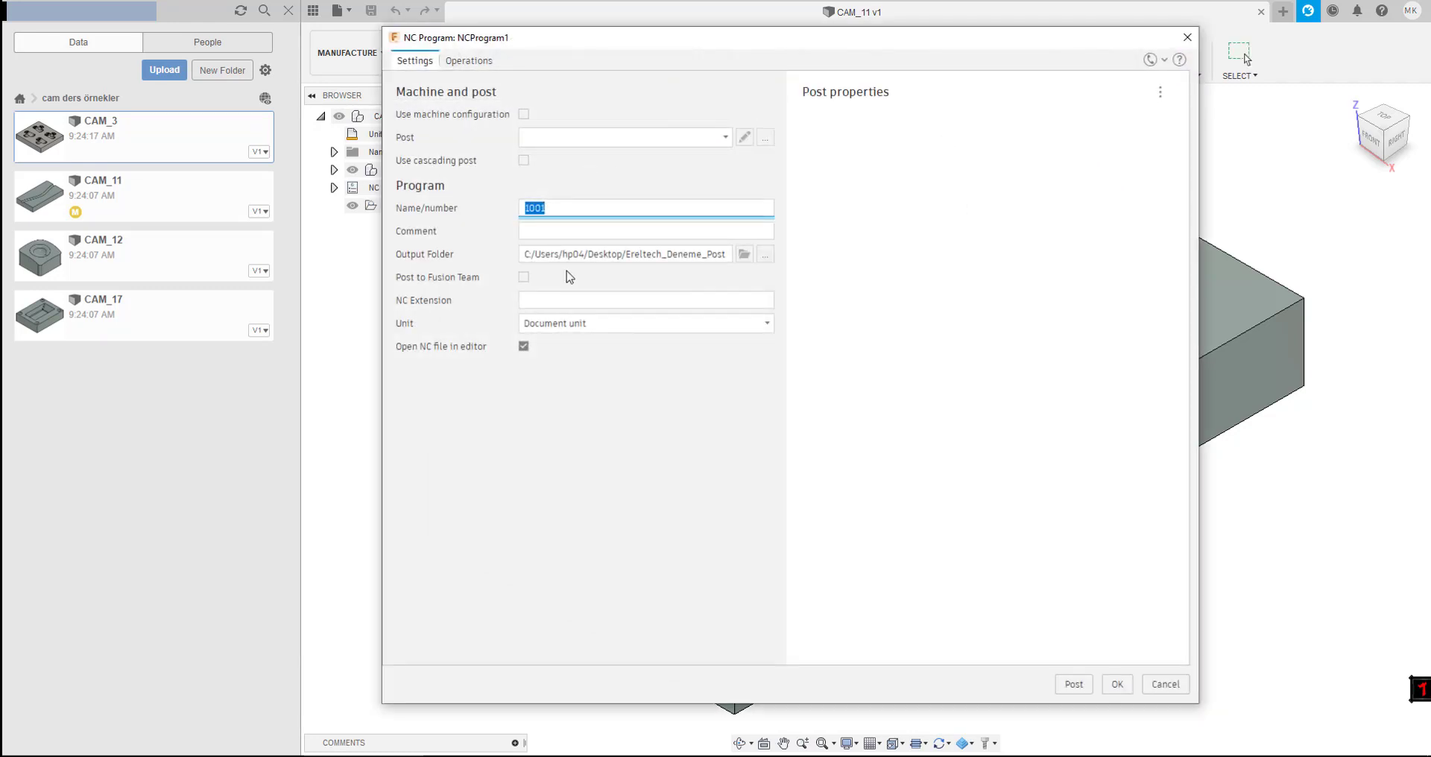
pyautogui.click(470, 62)
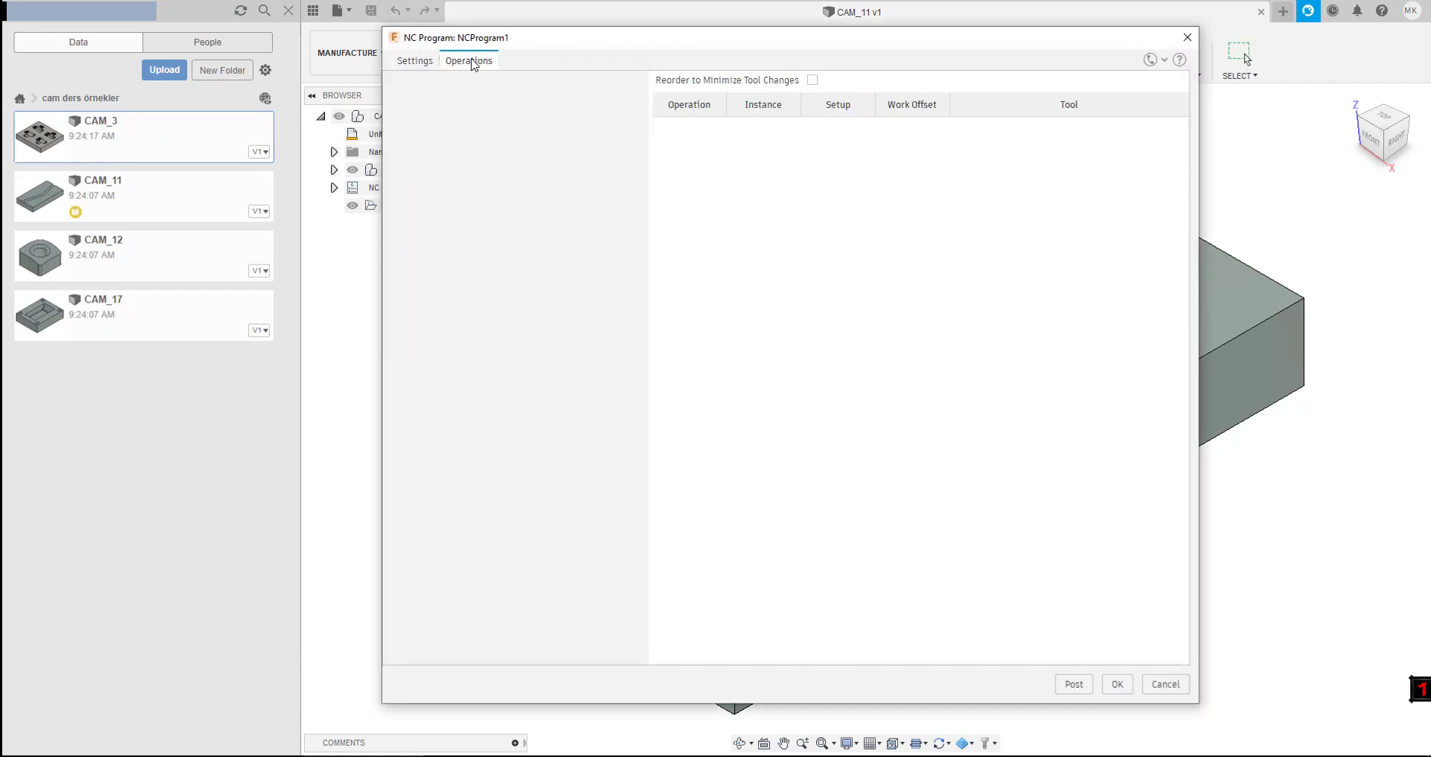
pyautogui.click(1187, 38)
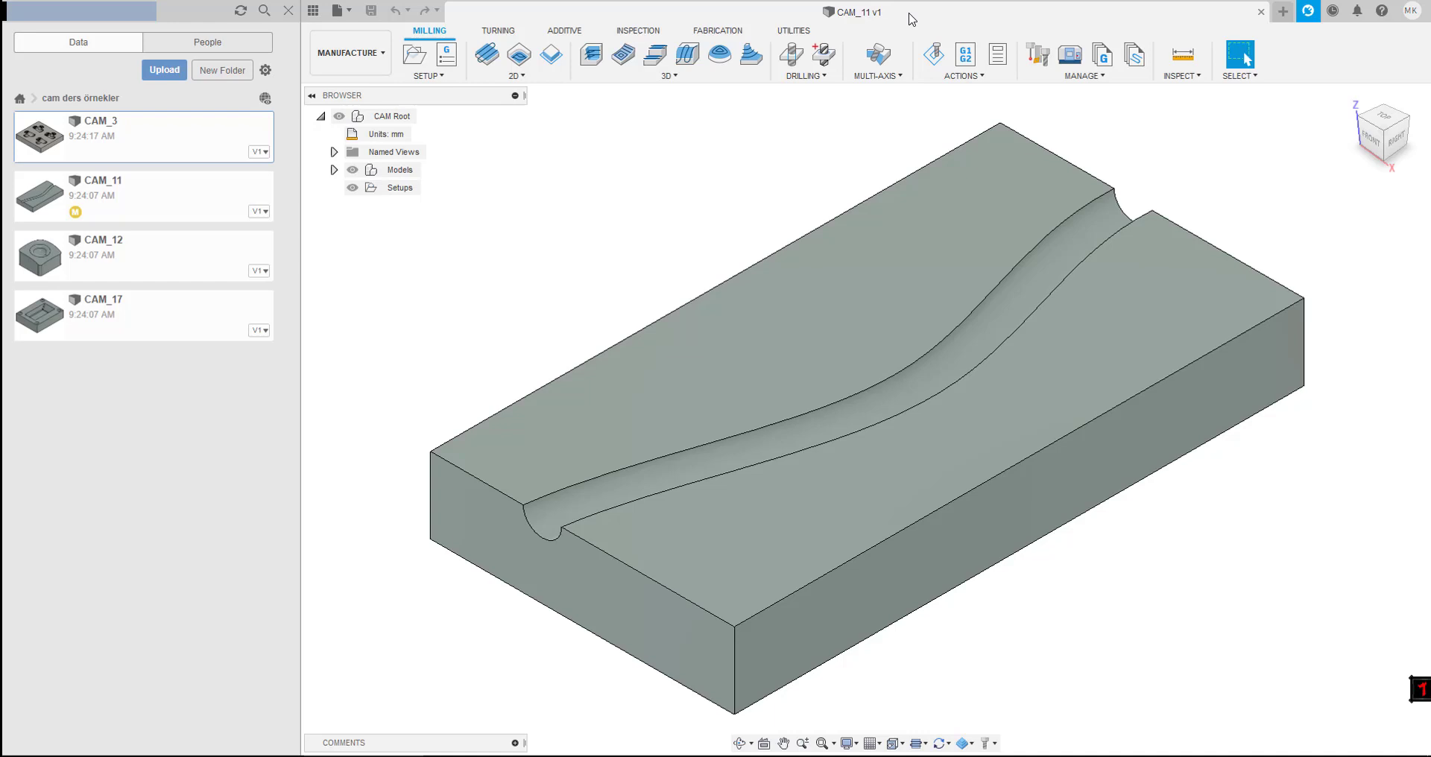
pyautogui.click(525, 78)
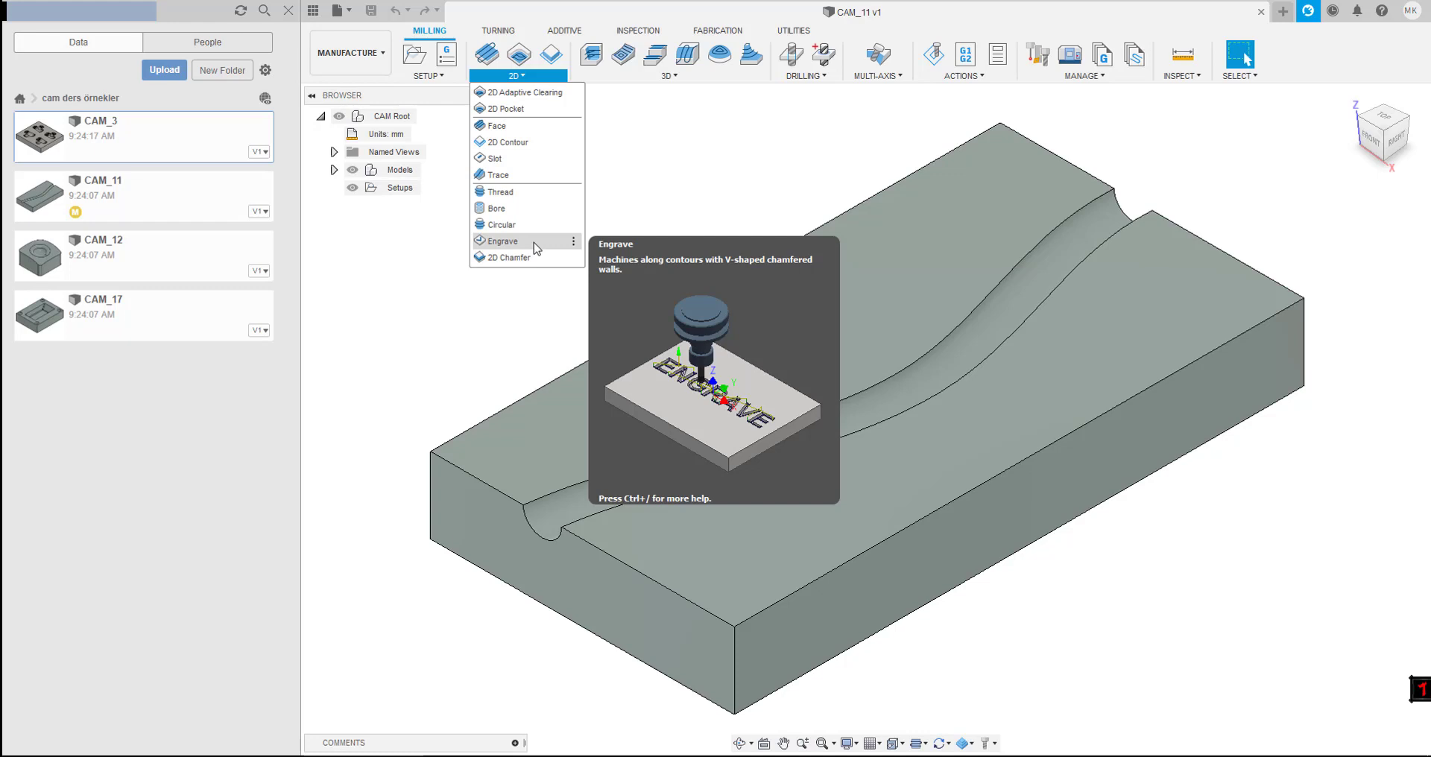
# - Look through the 3D milling strategies list, then show the Drilling operations list
pyautogui.click(671, 78)
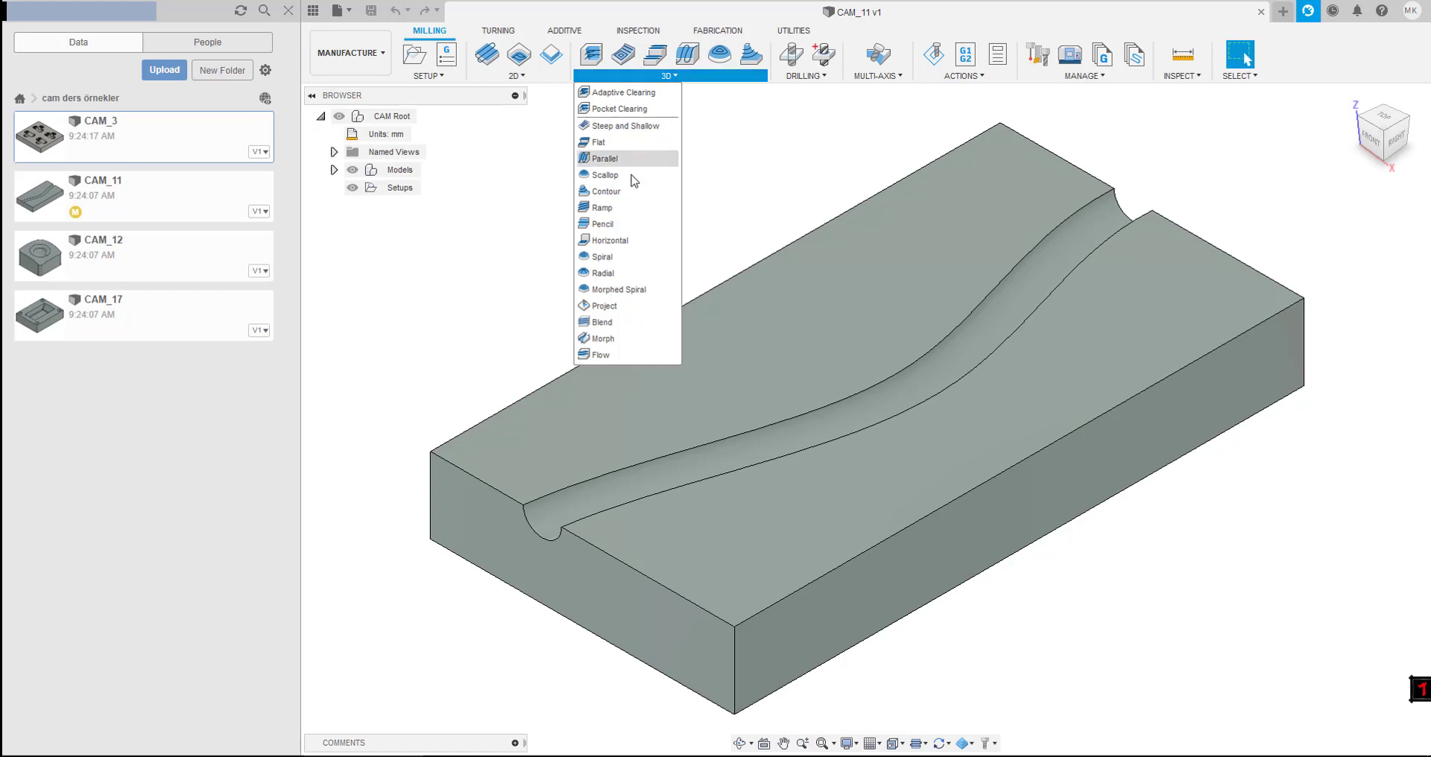
pyautogui.click(806, 76)
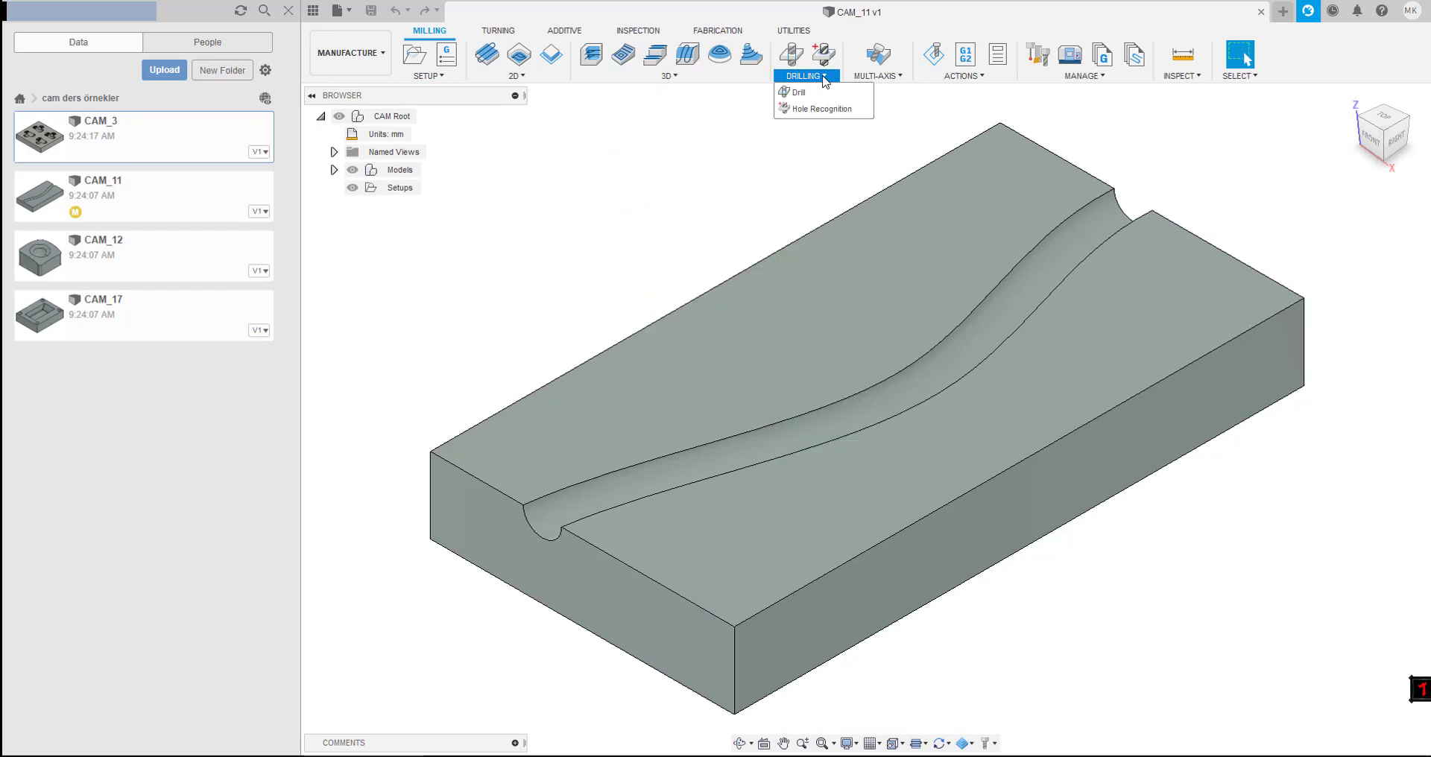
pyautogui.moveTo(800, 92)
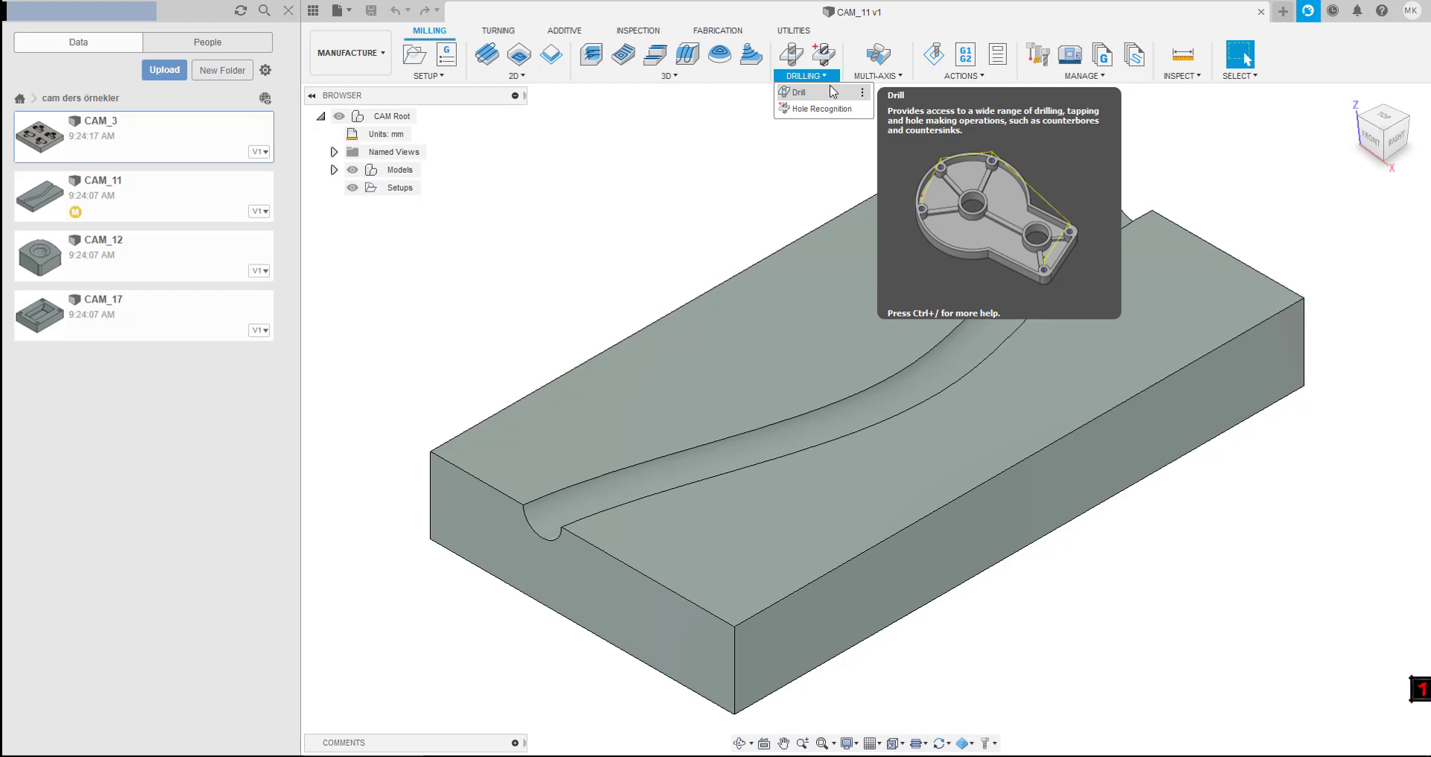
pyautogui.click(811, 97)
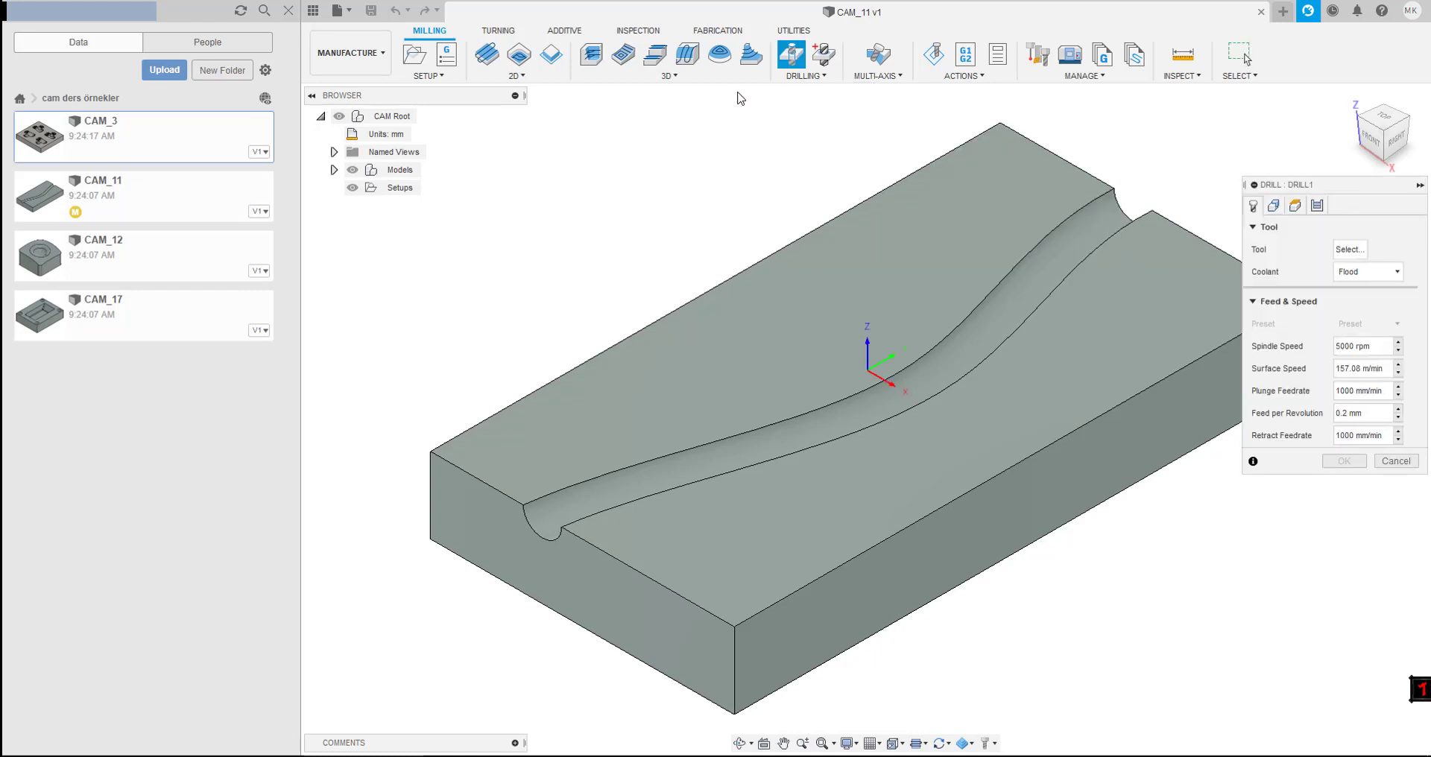
pyautogui.moveTo(1288, 188)
pyautogui.mouseDown()
pyautogui.moveTo(740, 99)
pyautogui.moveTo(657, 100)
pyautogui.mouseUp()
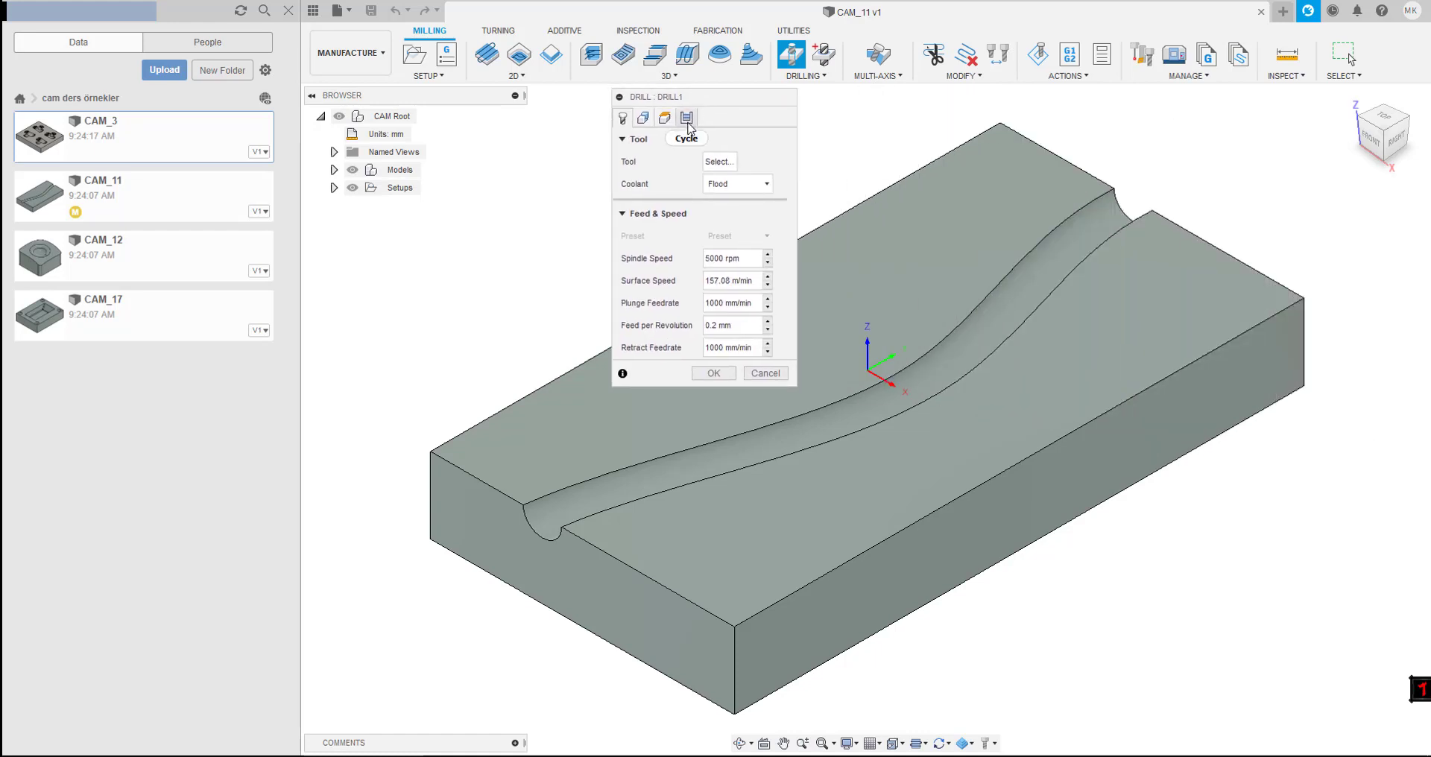
pyautogui.click(687, 118)
pyautogui.click(752, 172)
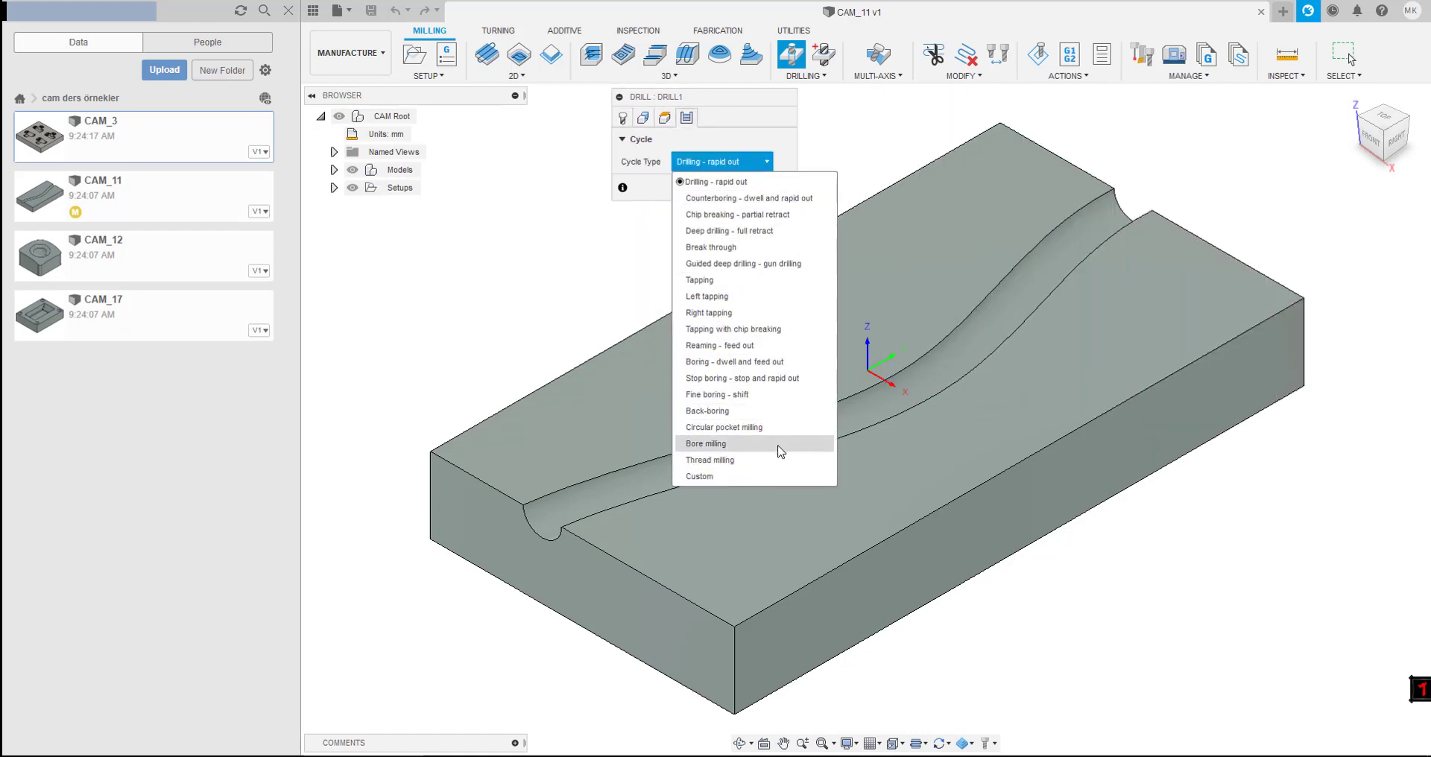
pyautogui.click(782, 181)
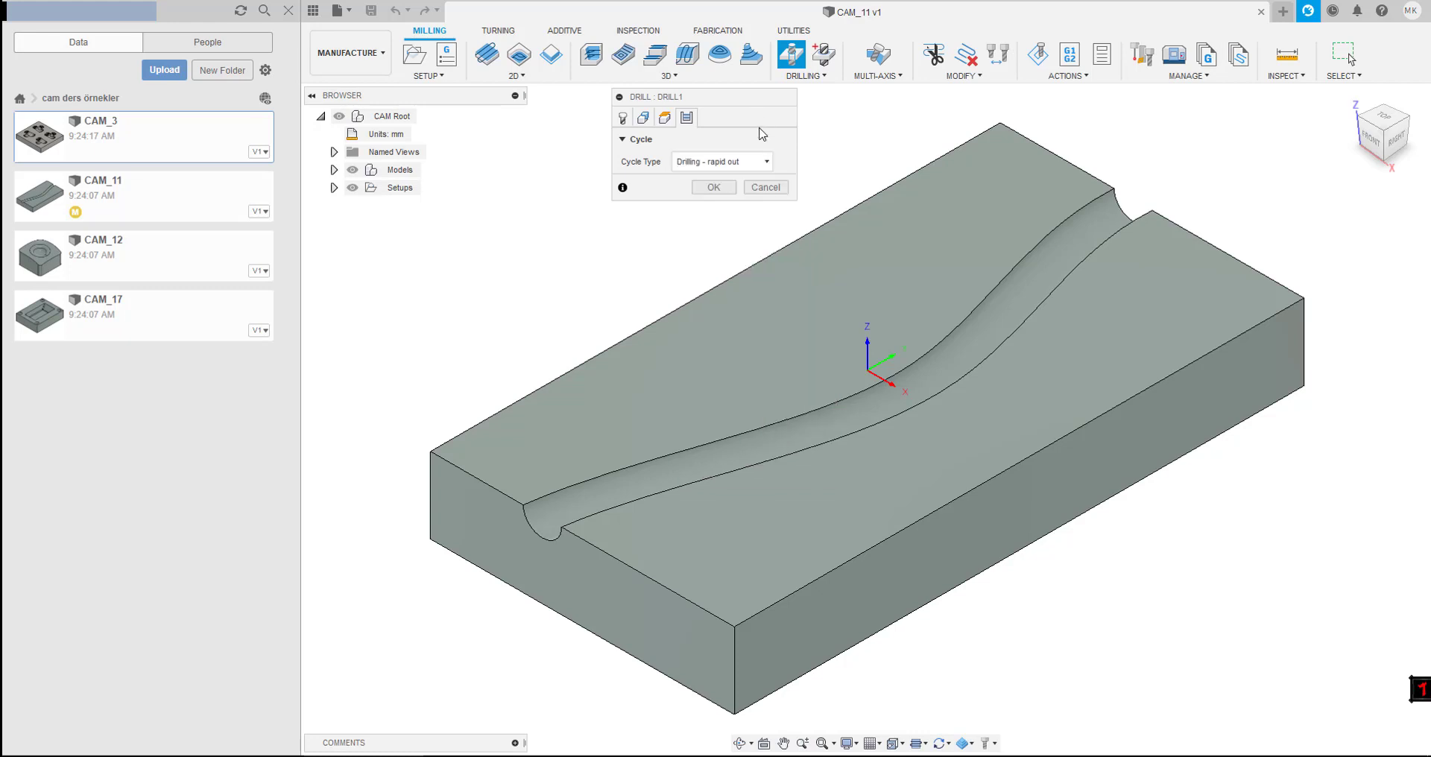
pyautogui.click(713, 187)
pyautogui.click(1199, 56)
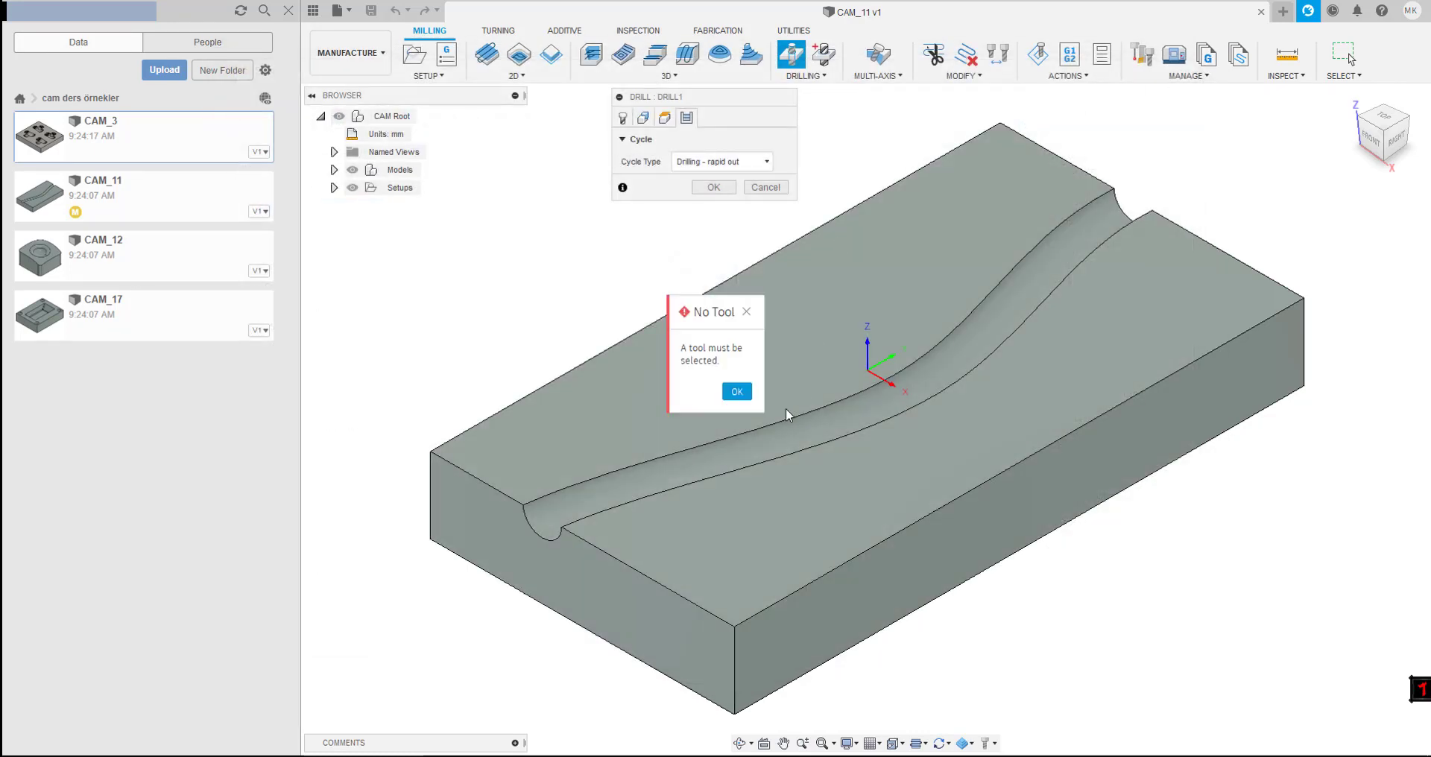
pyautogui.click(738, 392)
pyautogui.click(771, 374)
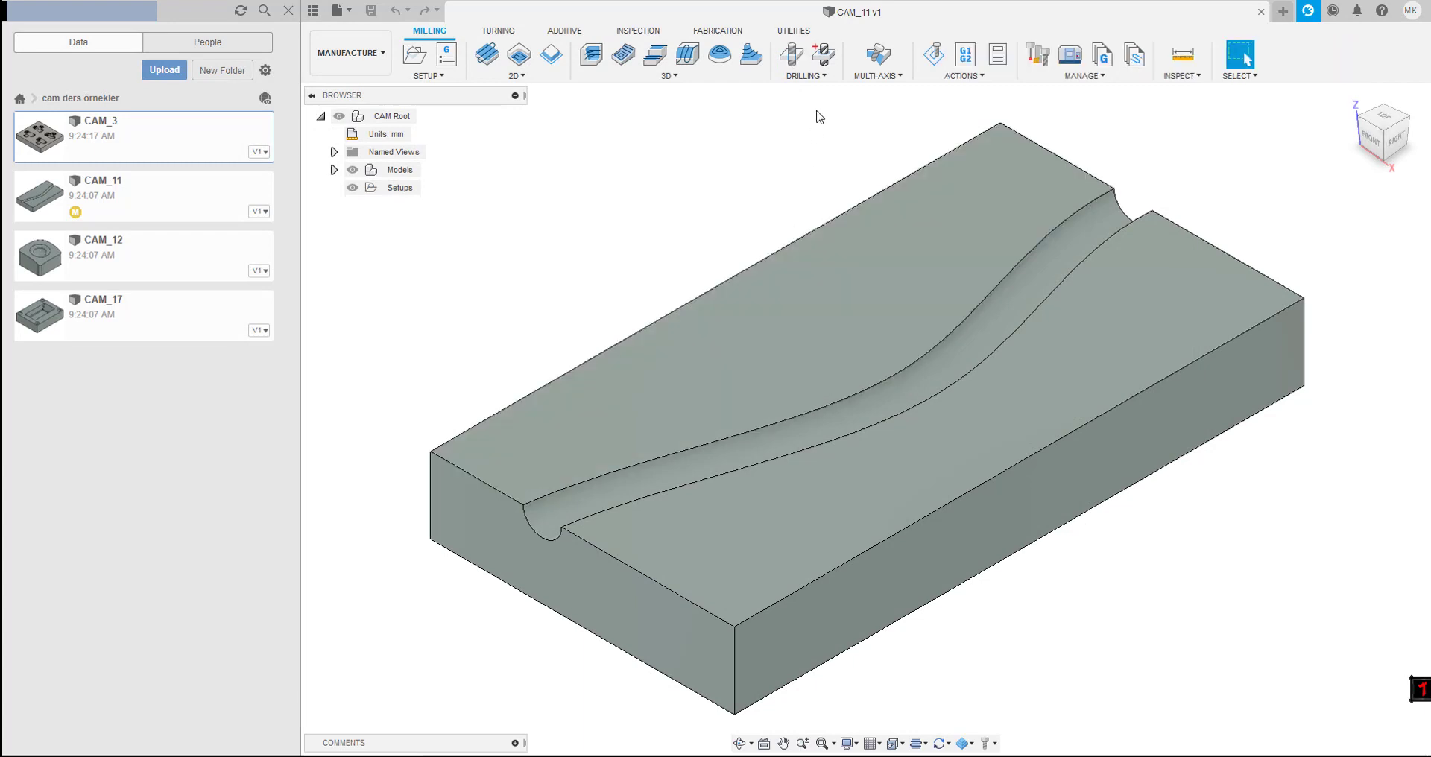
# - Check the Multi-Axis operations list, then show the Actions list with Generate, Simulate and Post Process
pyautogui.click(899, 77)
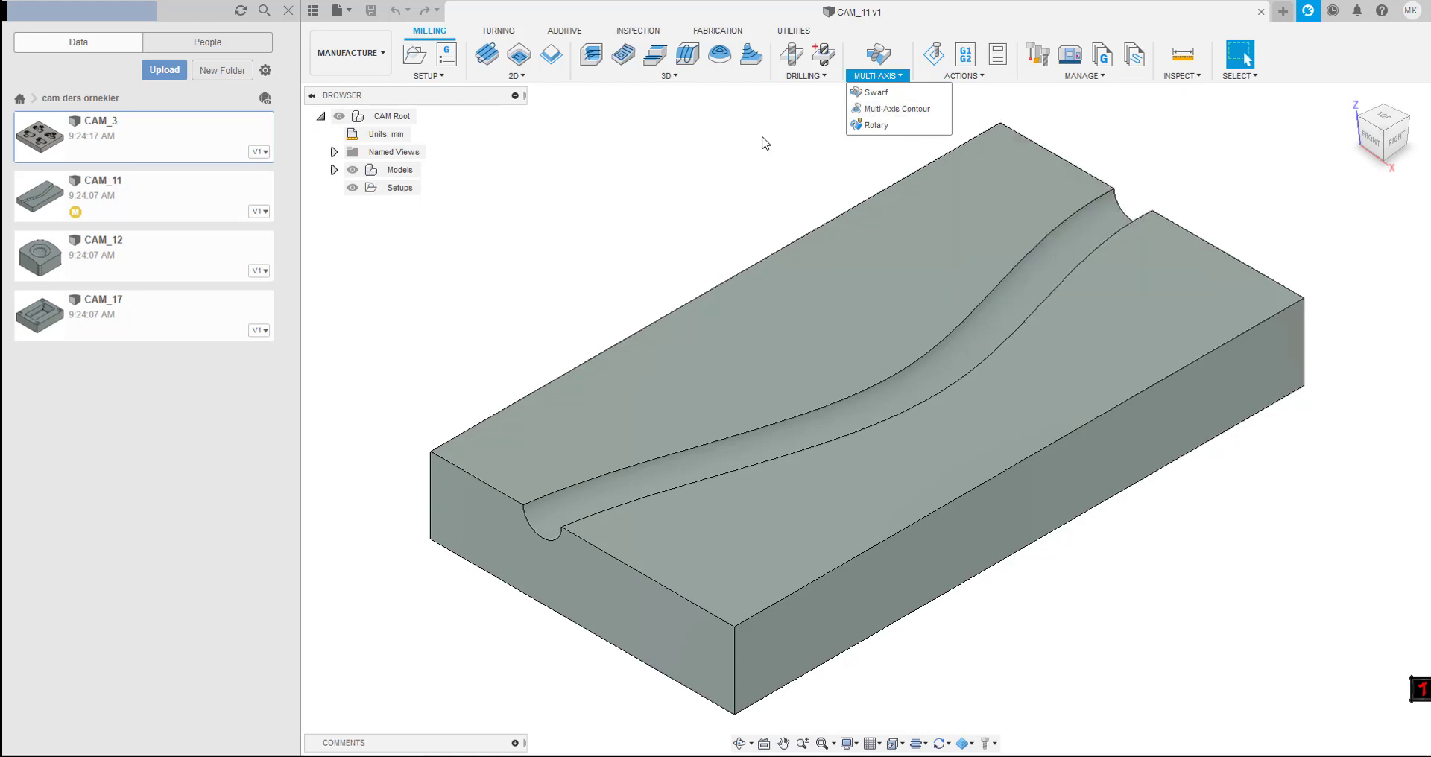
pyautogui.click(734, 151)
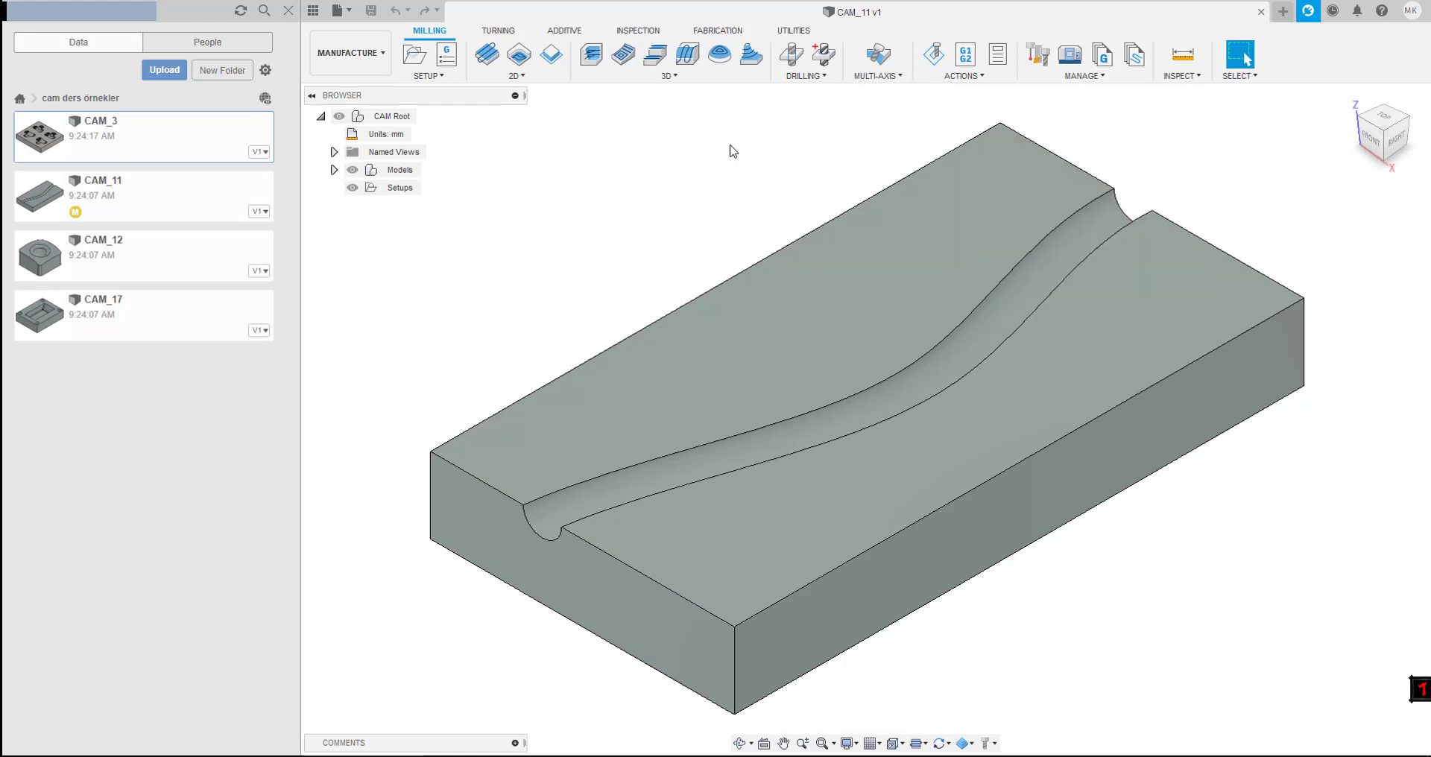
pyautogui.click(990, 77)
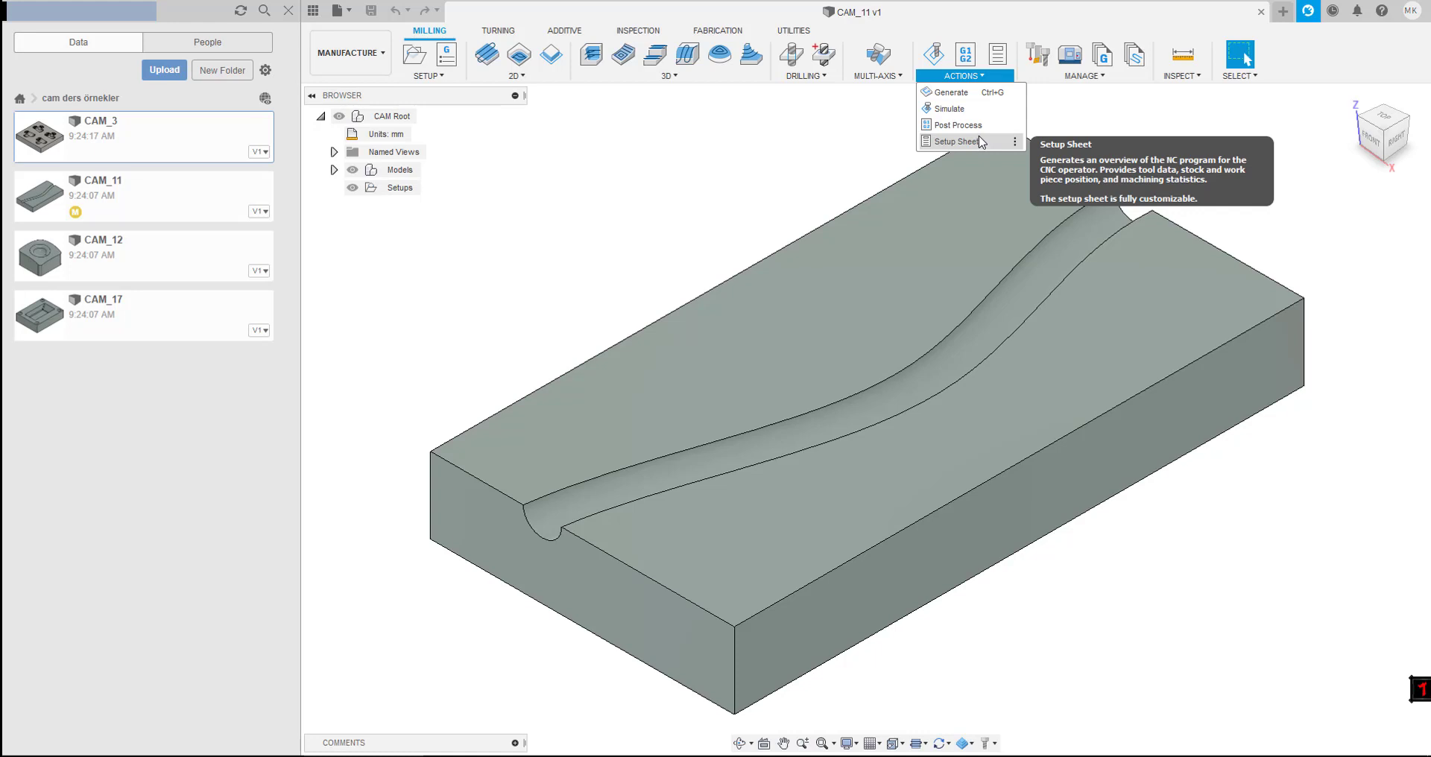
pyautogui.click(491, 31)
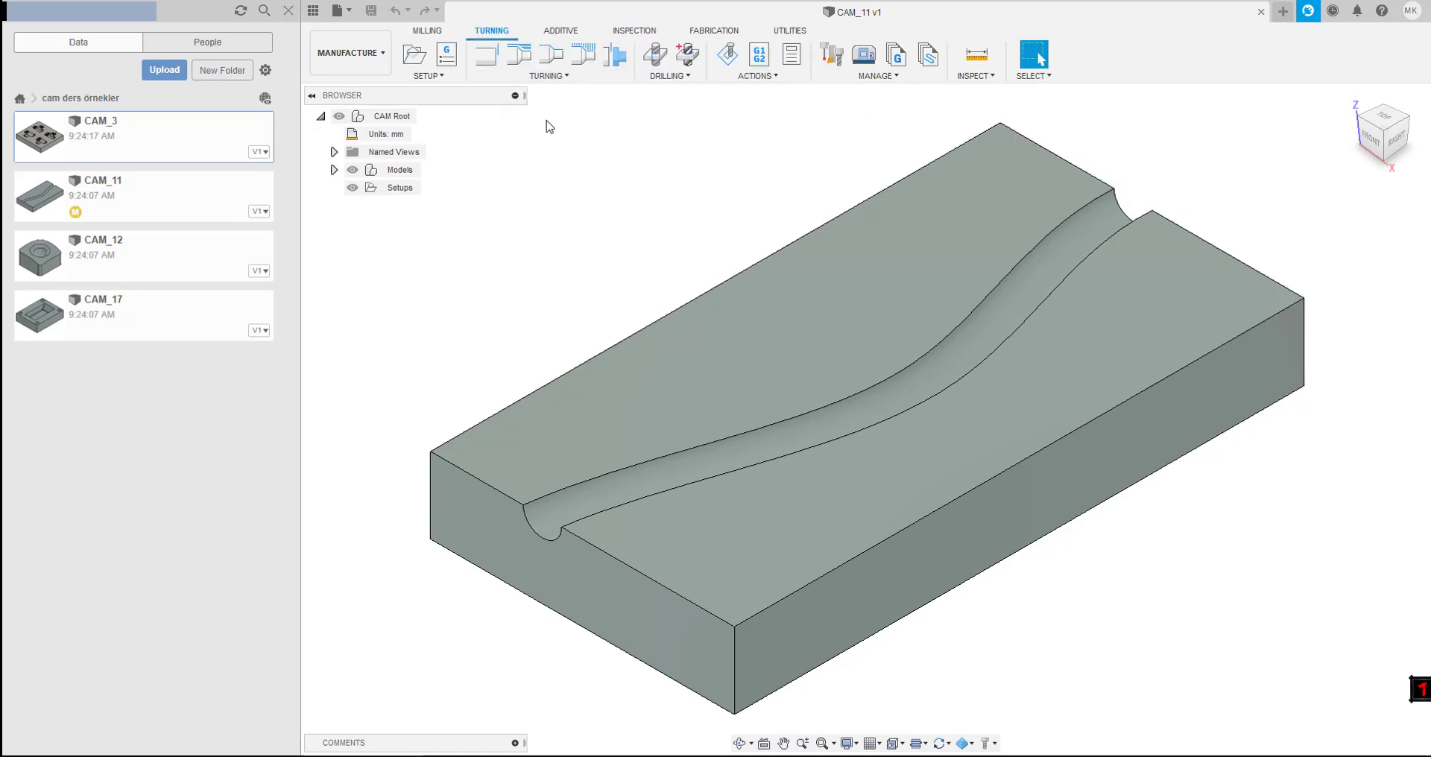
pyautogui.click(570, 77)
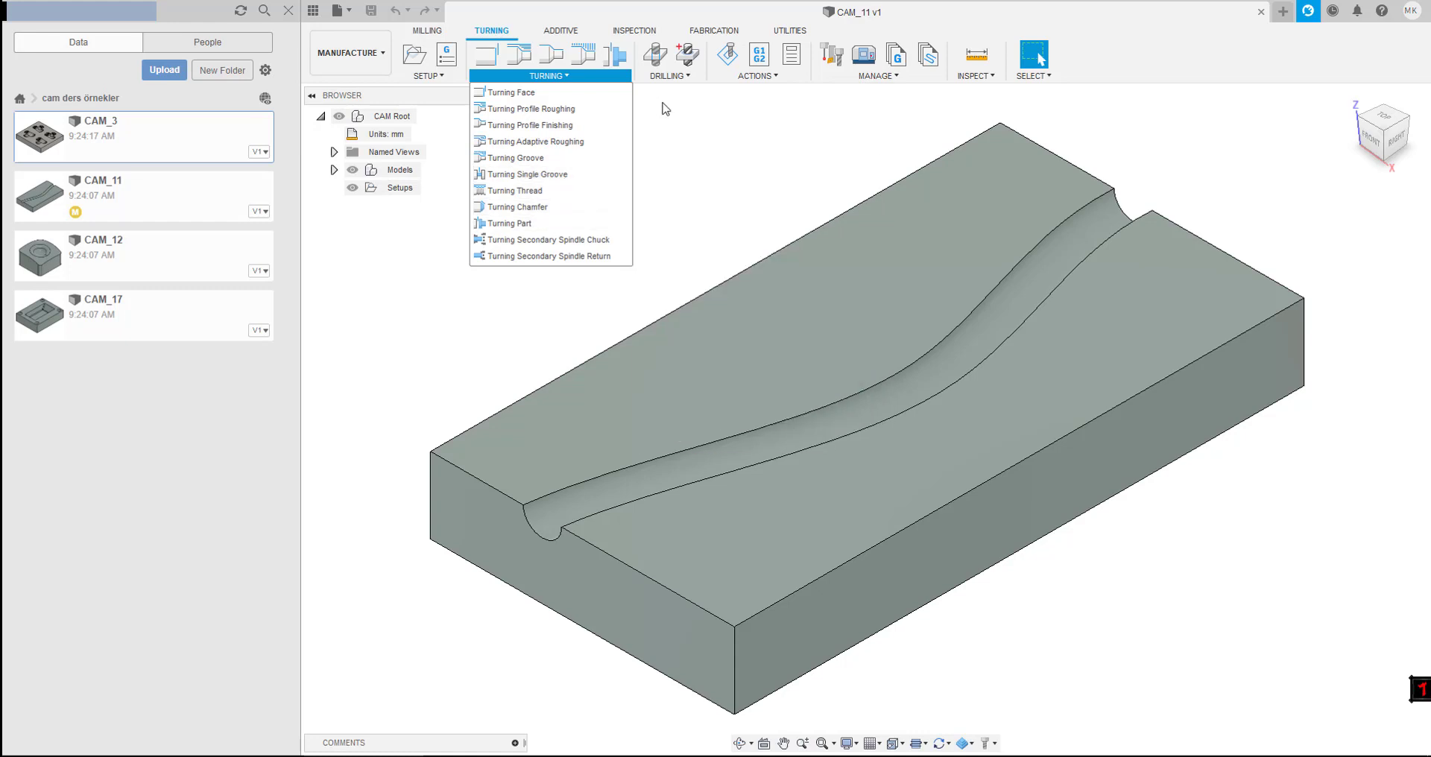
pyautogui.click(422, 31)
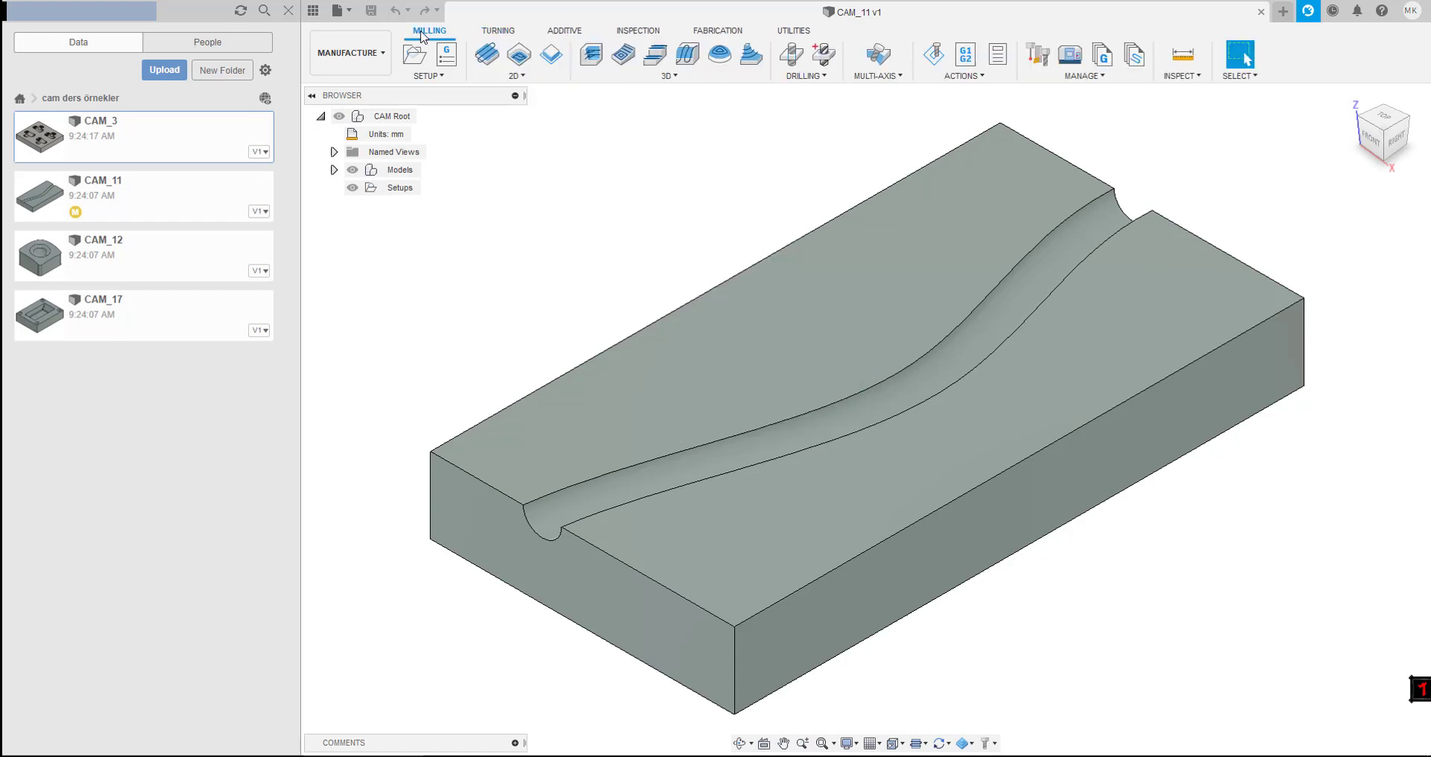